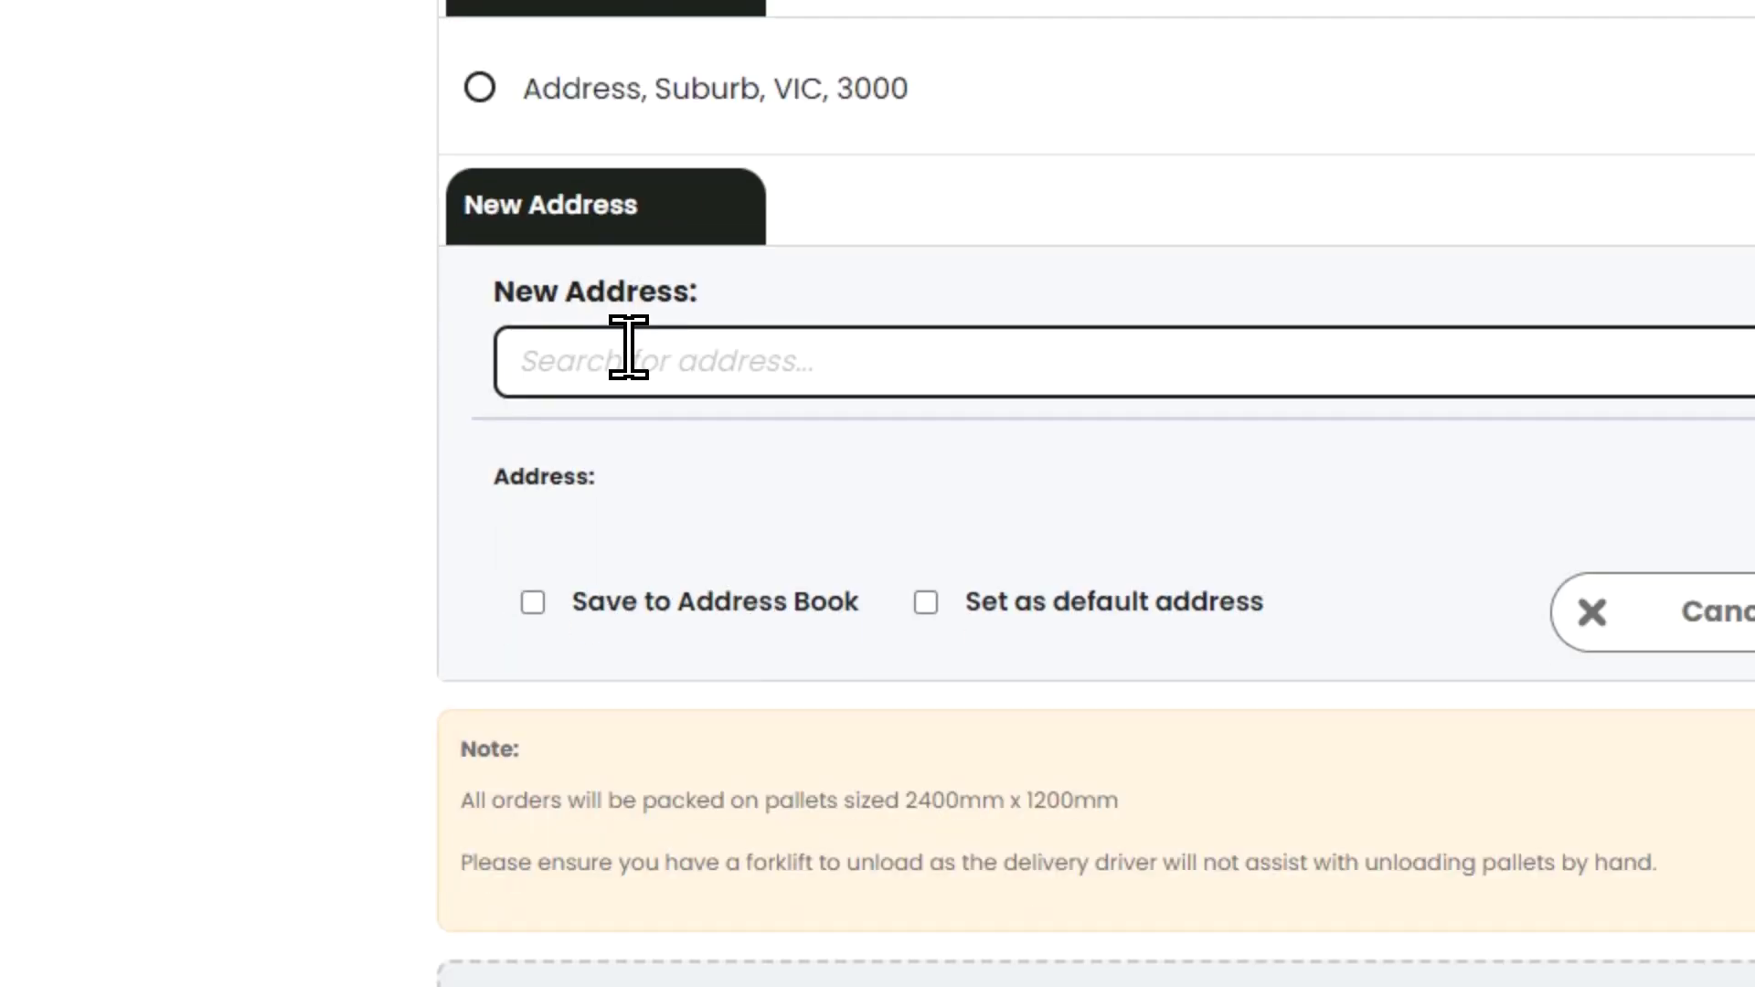
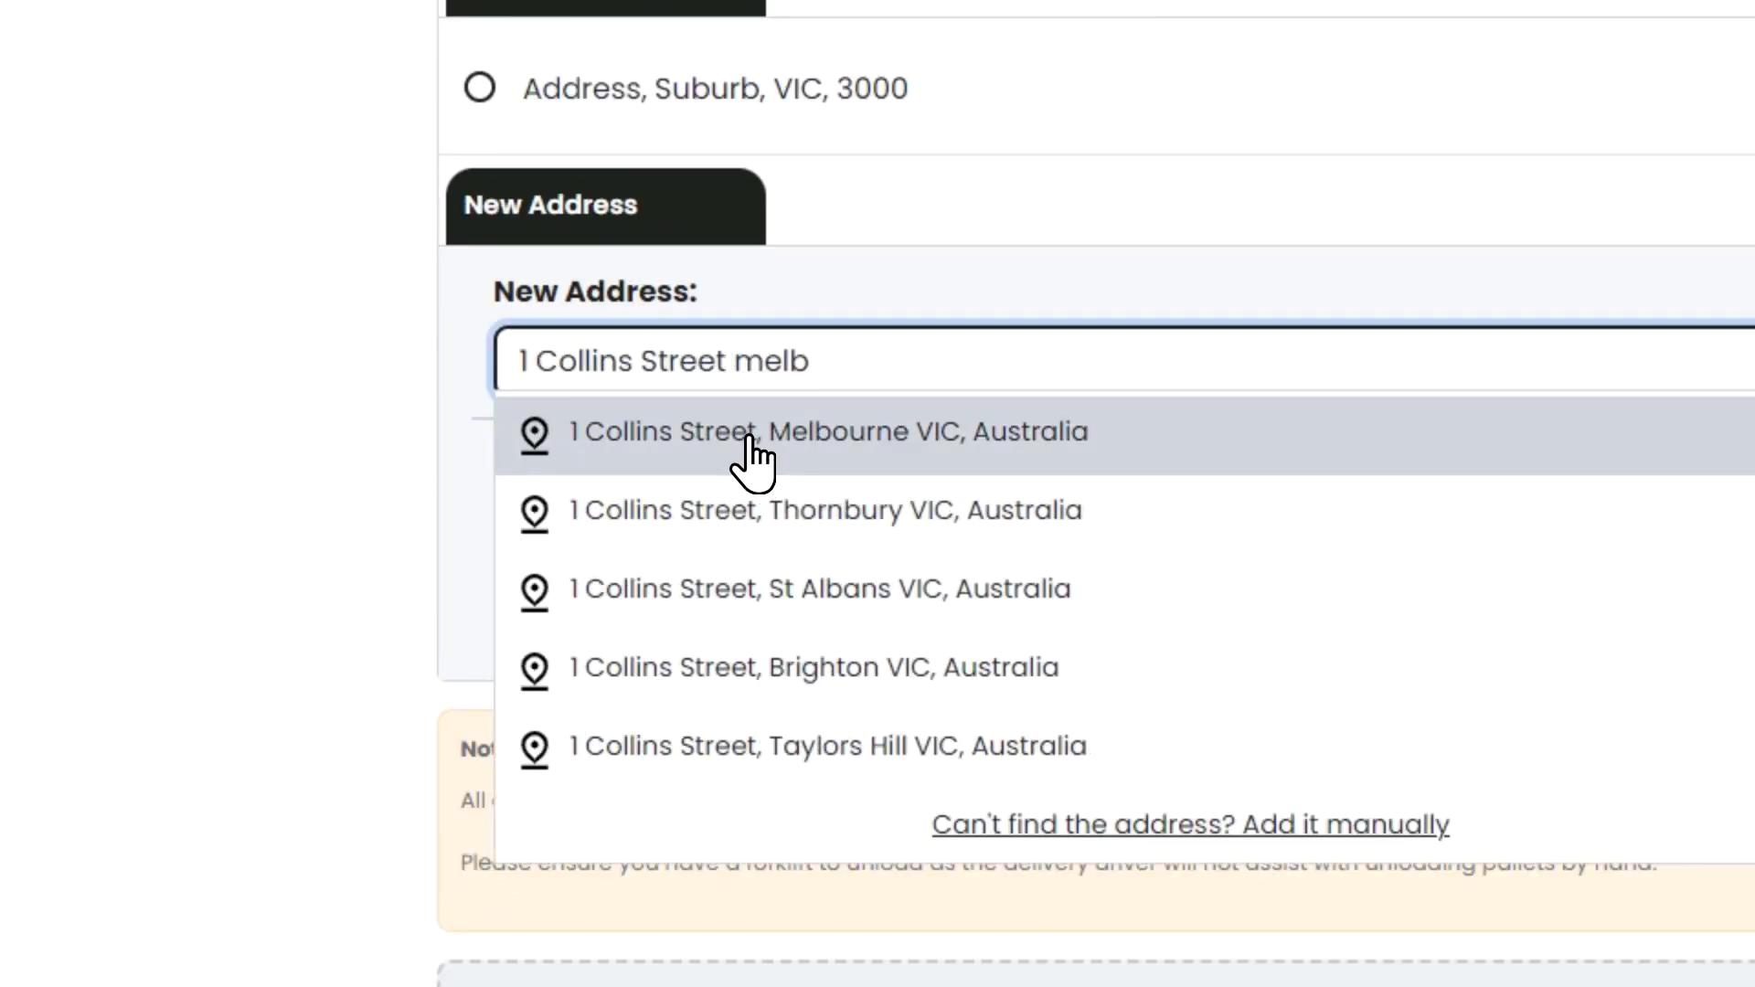
# - Enter the Melbourne delivery address, save it as the default, and create the job
pyautogui.click(750, 435)
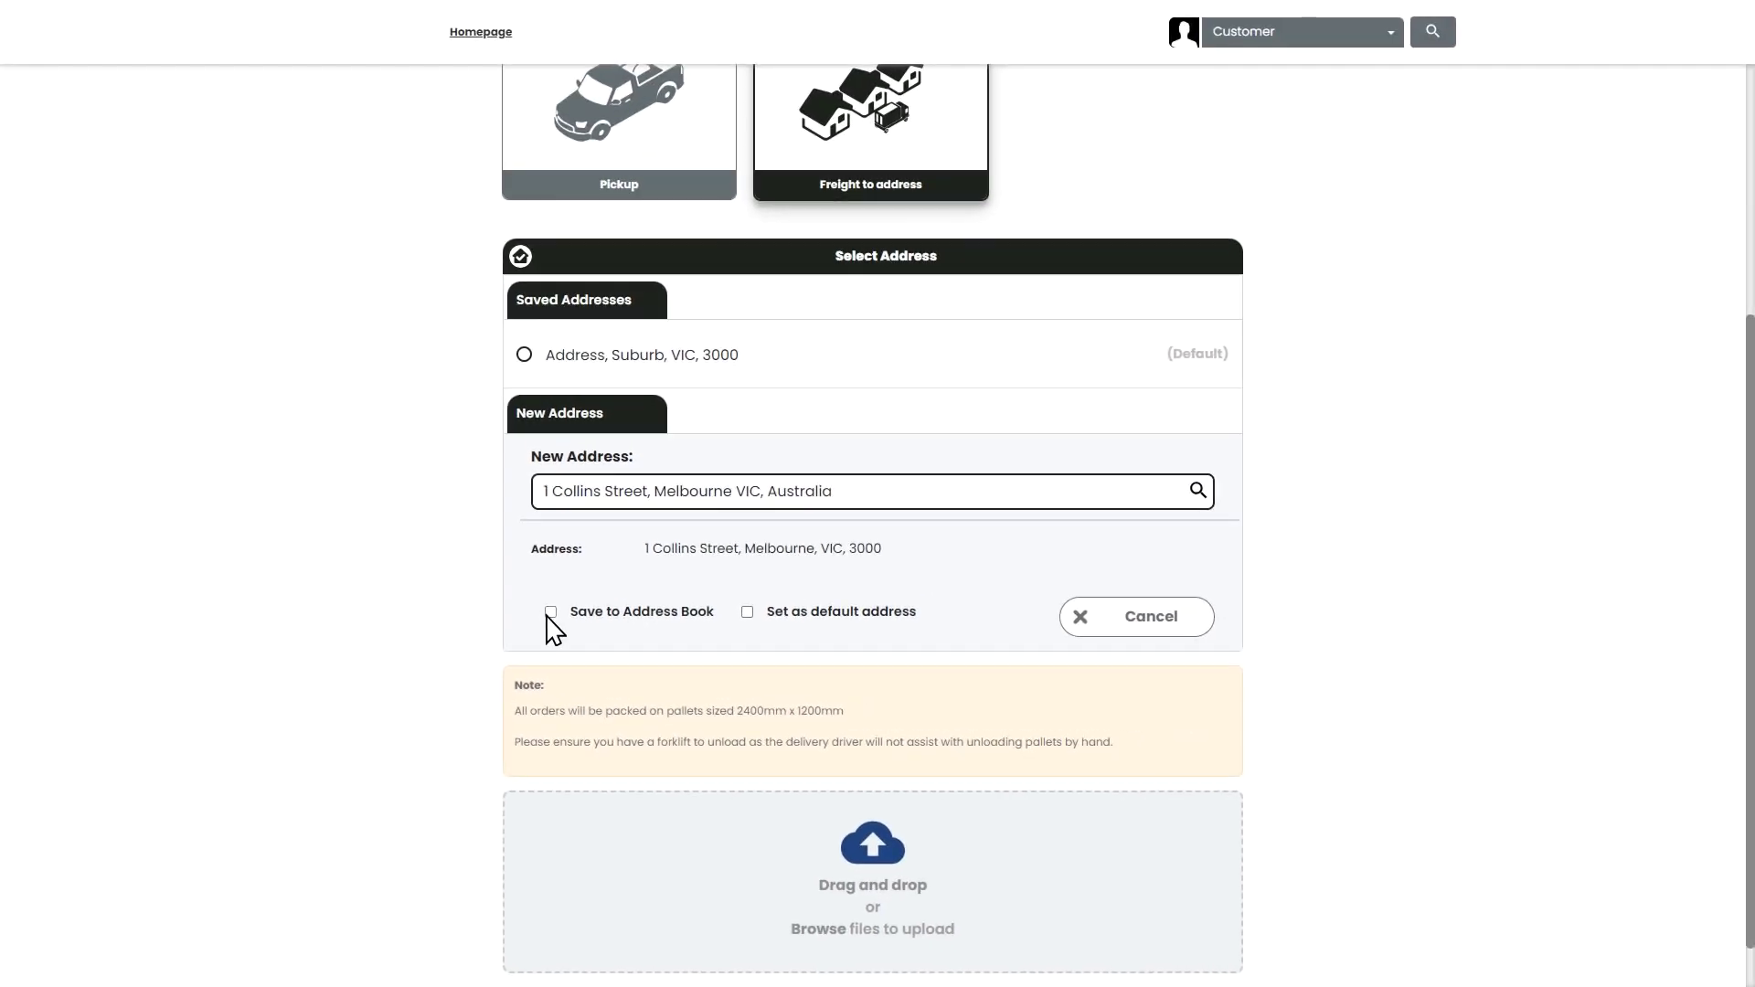
pyautogui.scroll(-1, 695, 625)
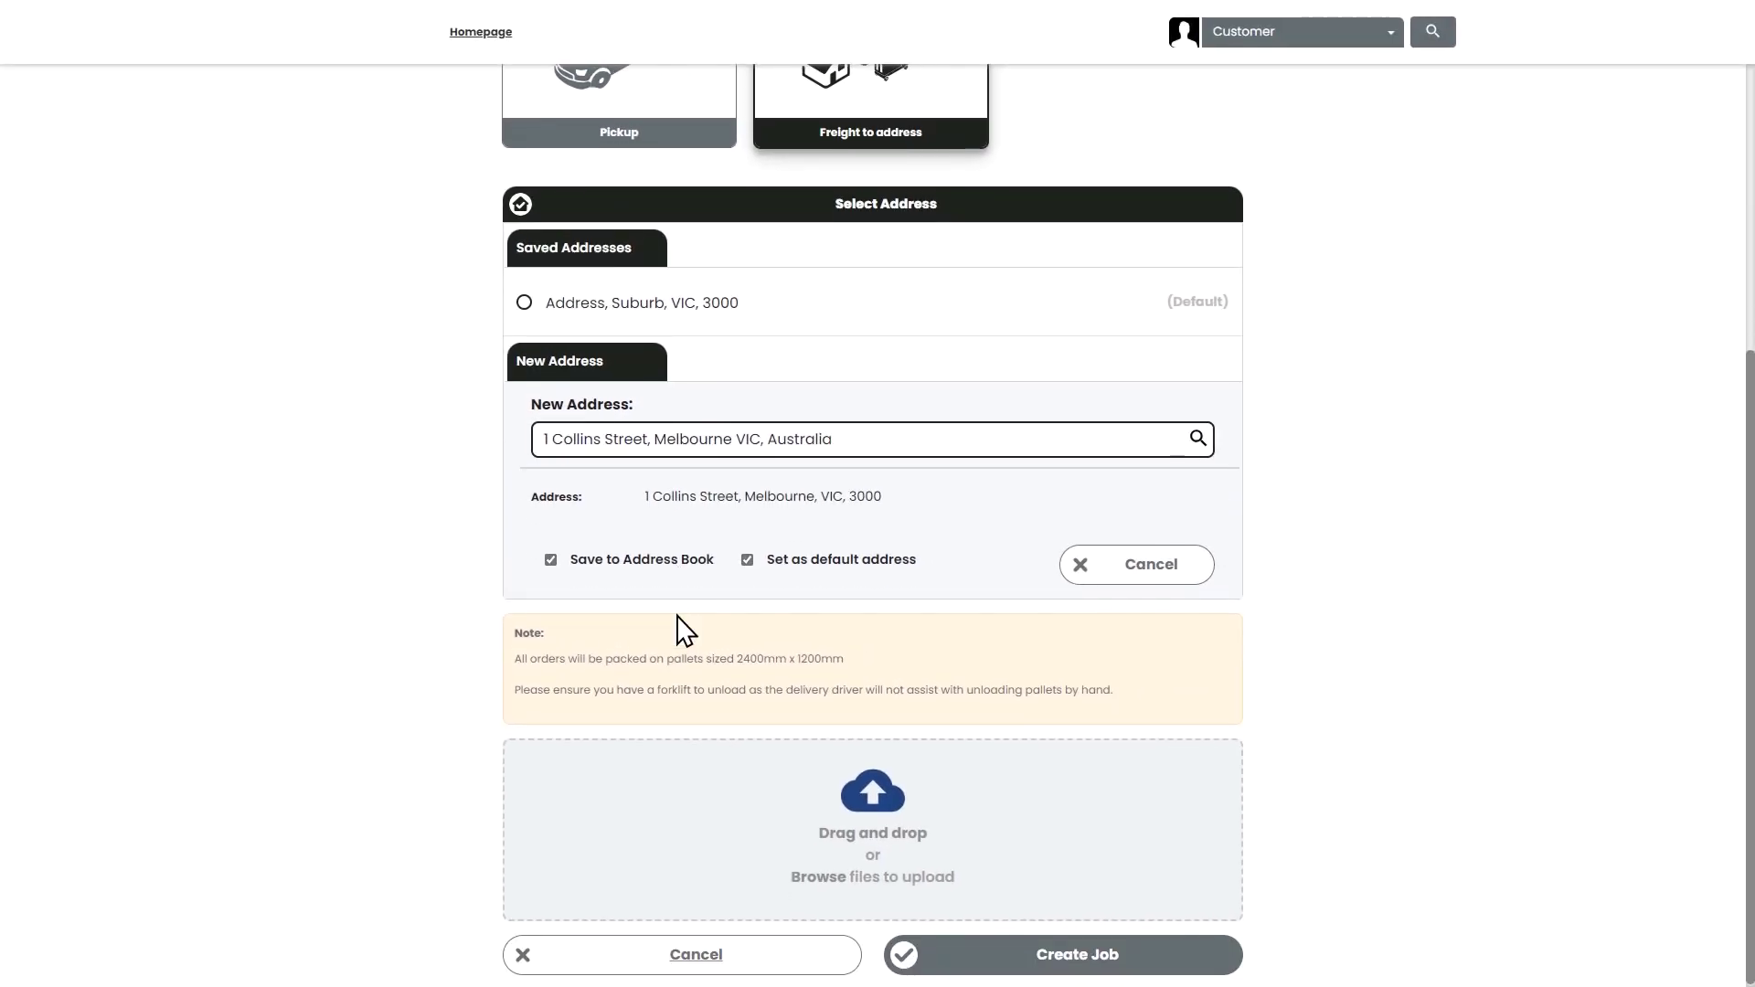
pyautogui.click(1123, 951)
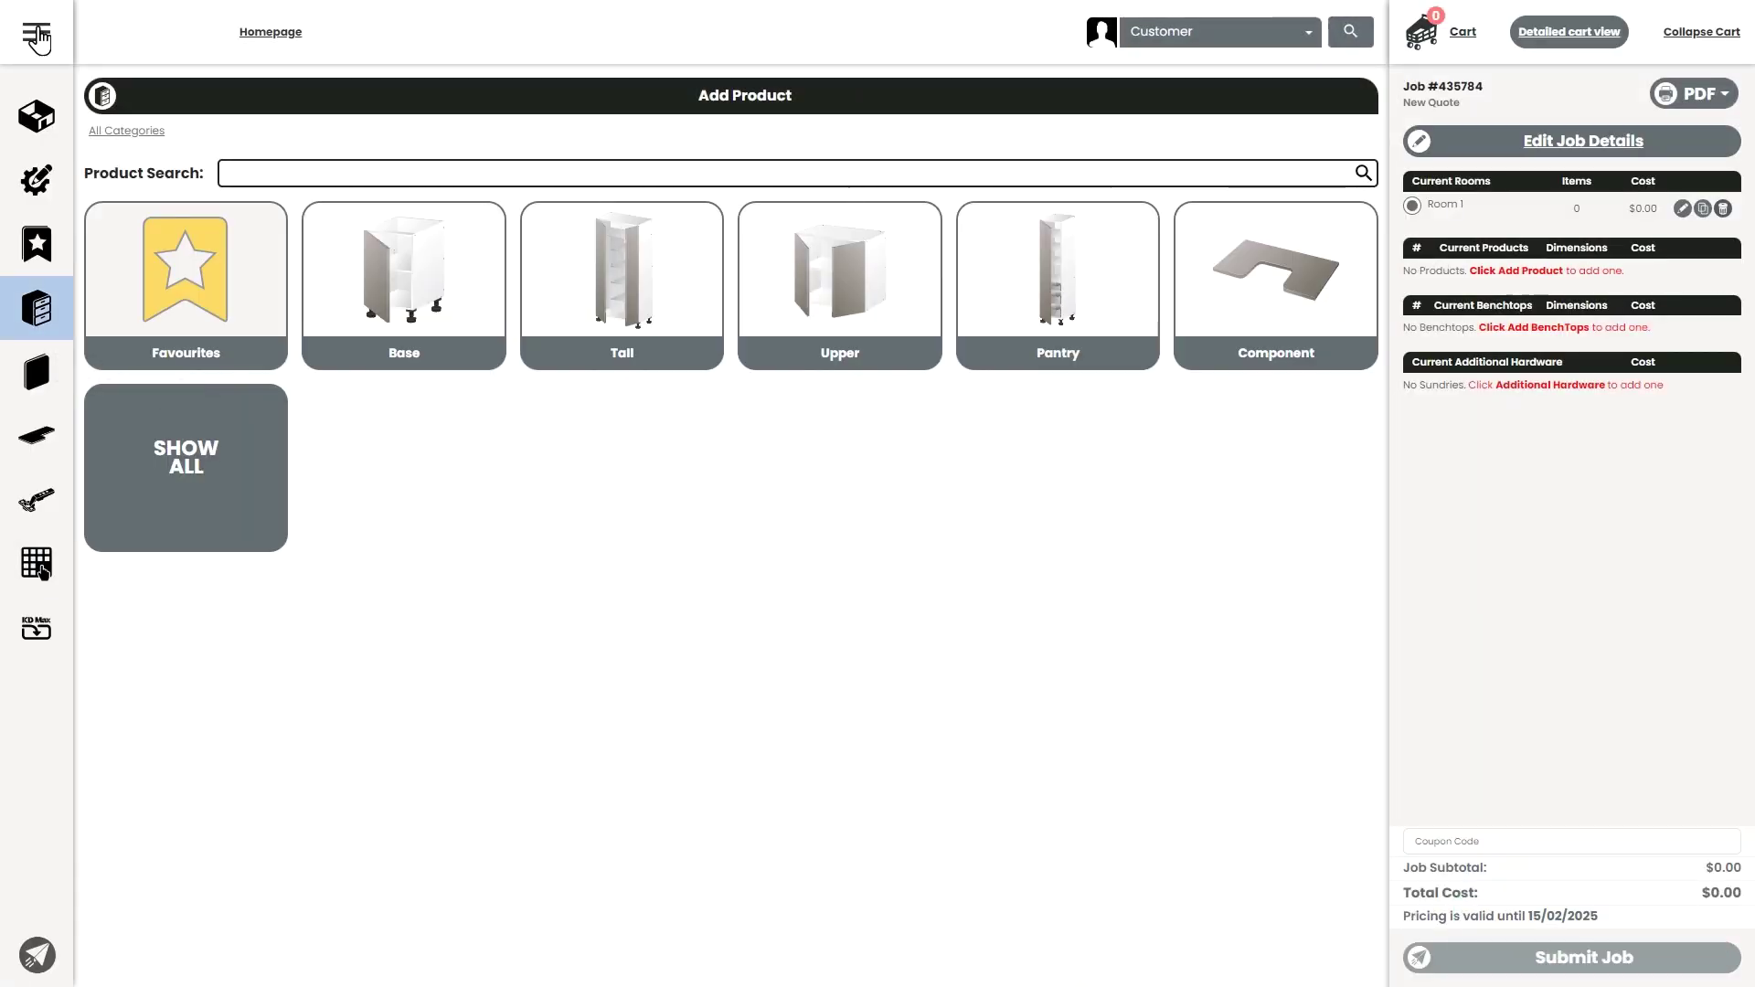
# - Toggle the side menu, then browse Base > Base Cabinets and pick Base Left Hang Door
pyautogui.click(35, 31)
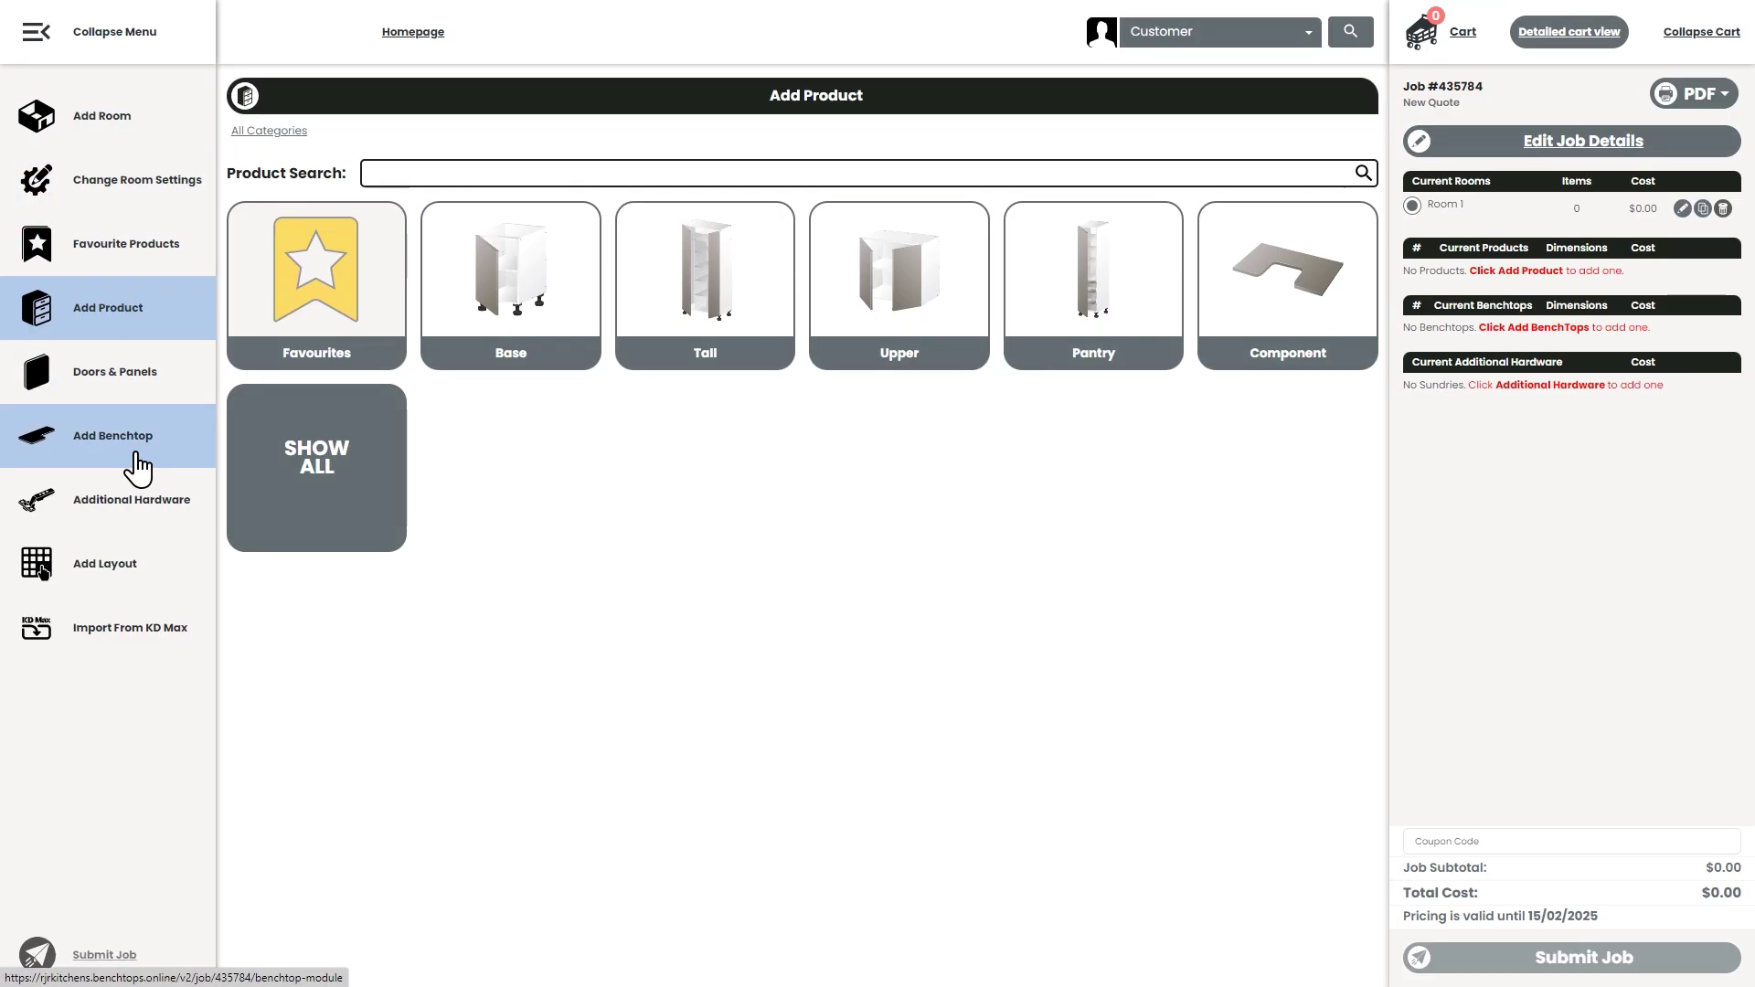
pyautogui.click(66, 41)
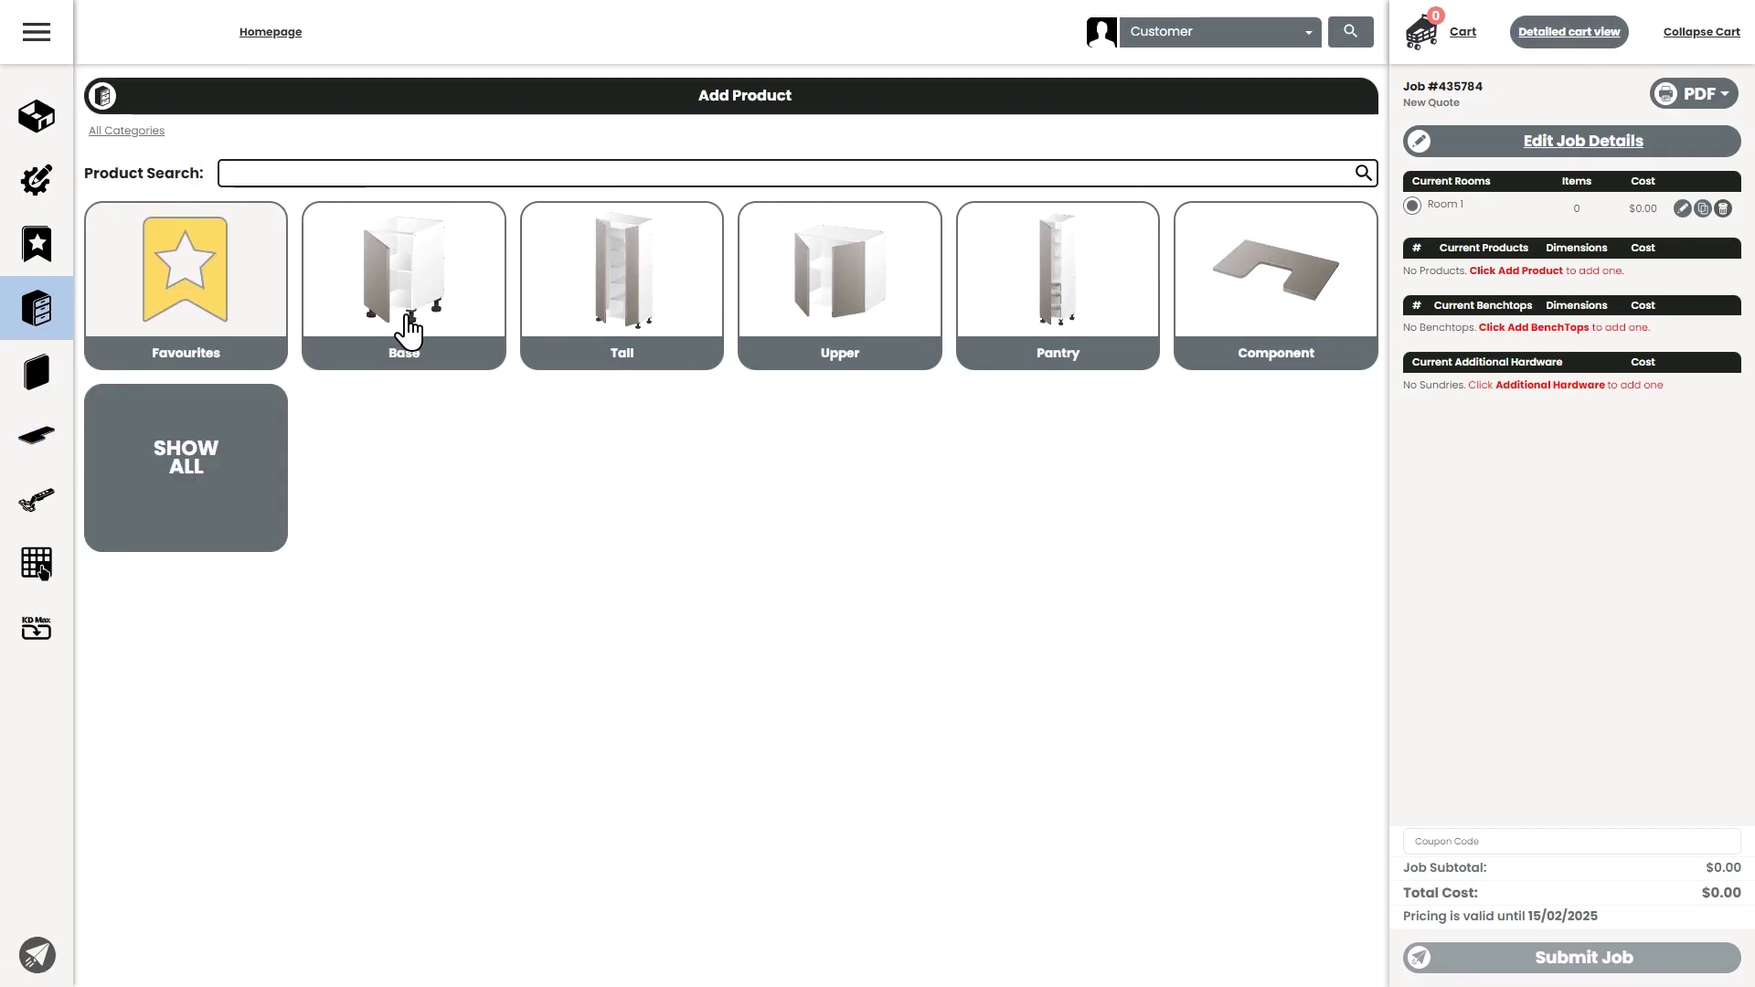
pyautogui.click(408, 319)
pyautogui.click(409, 319)
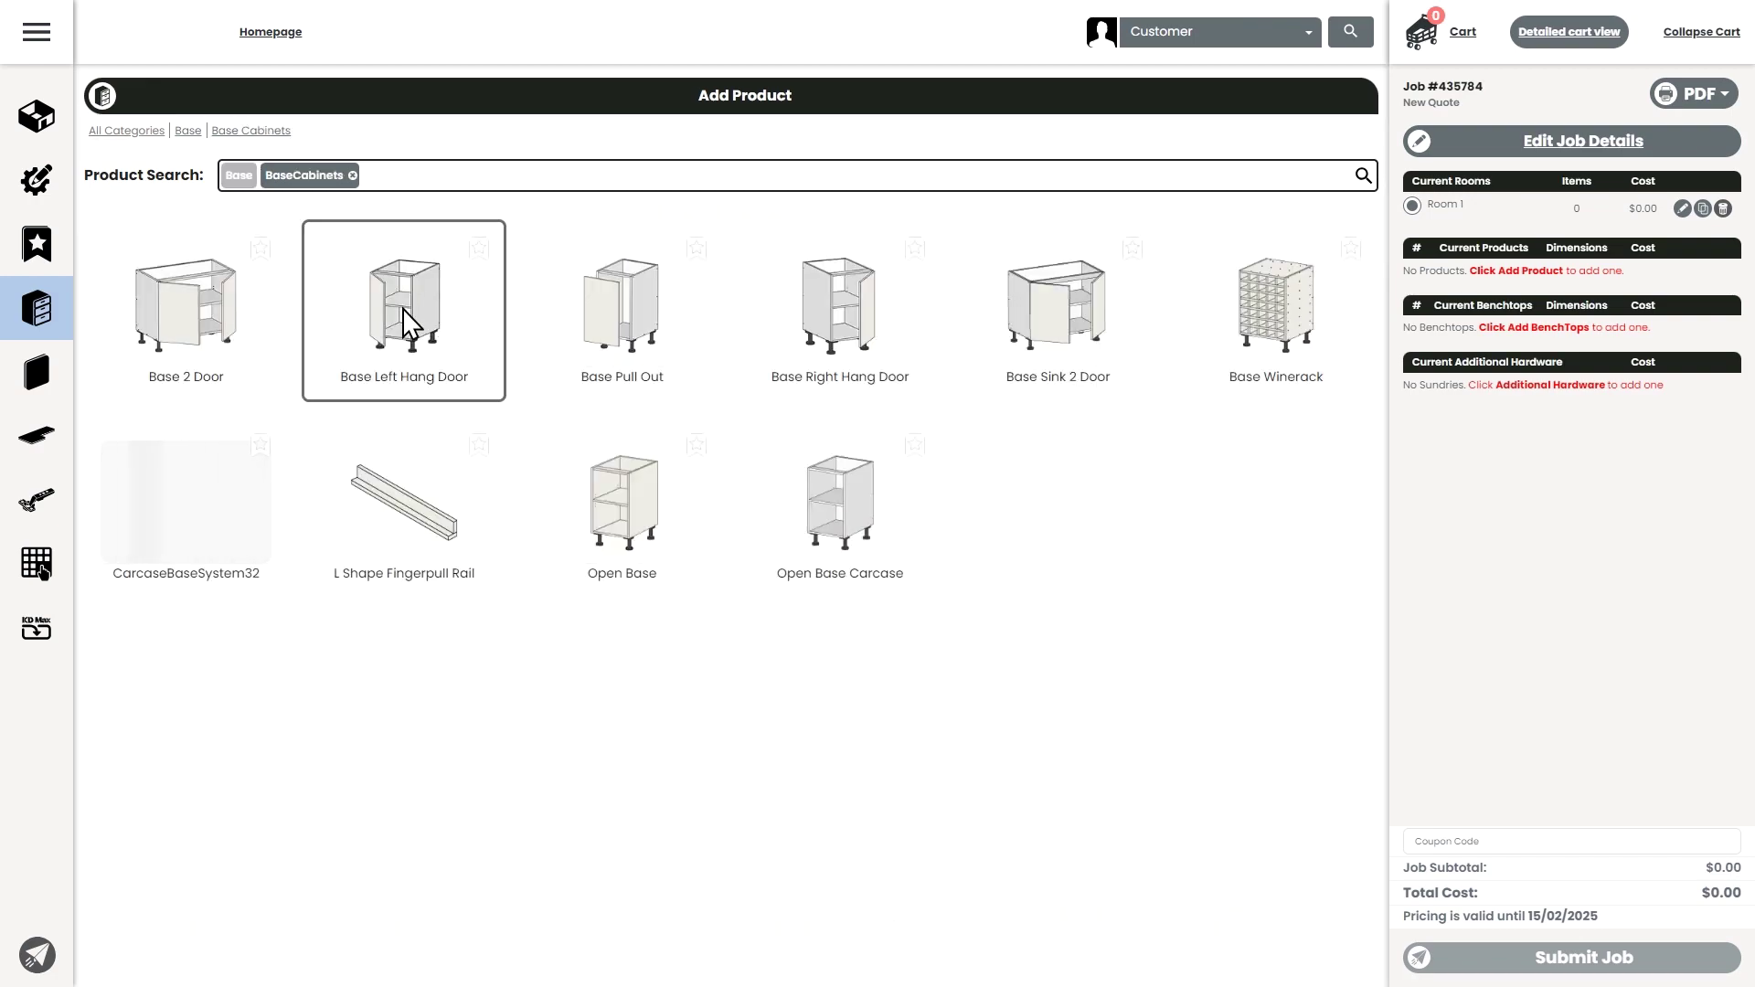
pyautogui.click(408, 319)
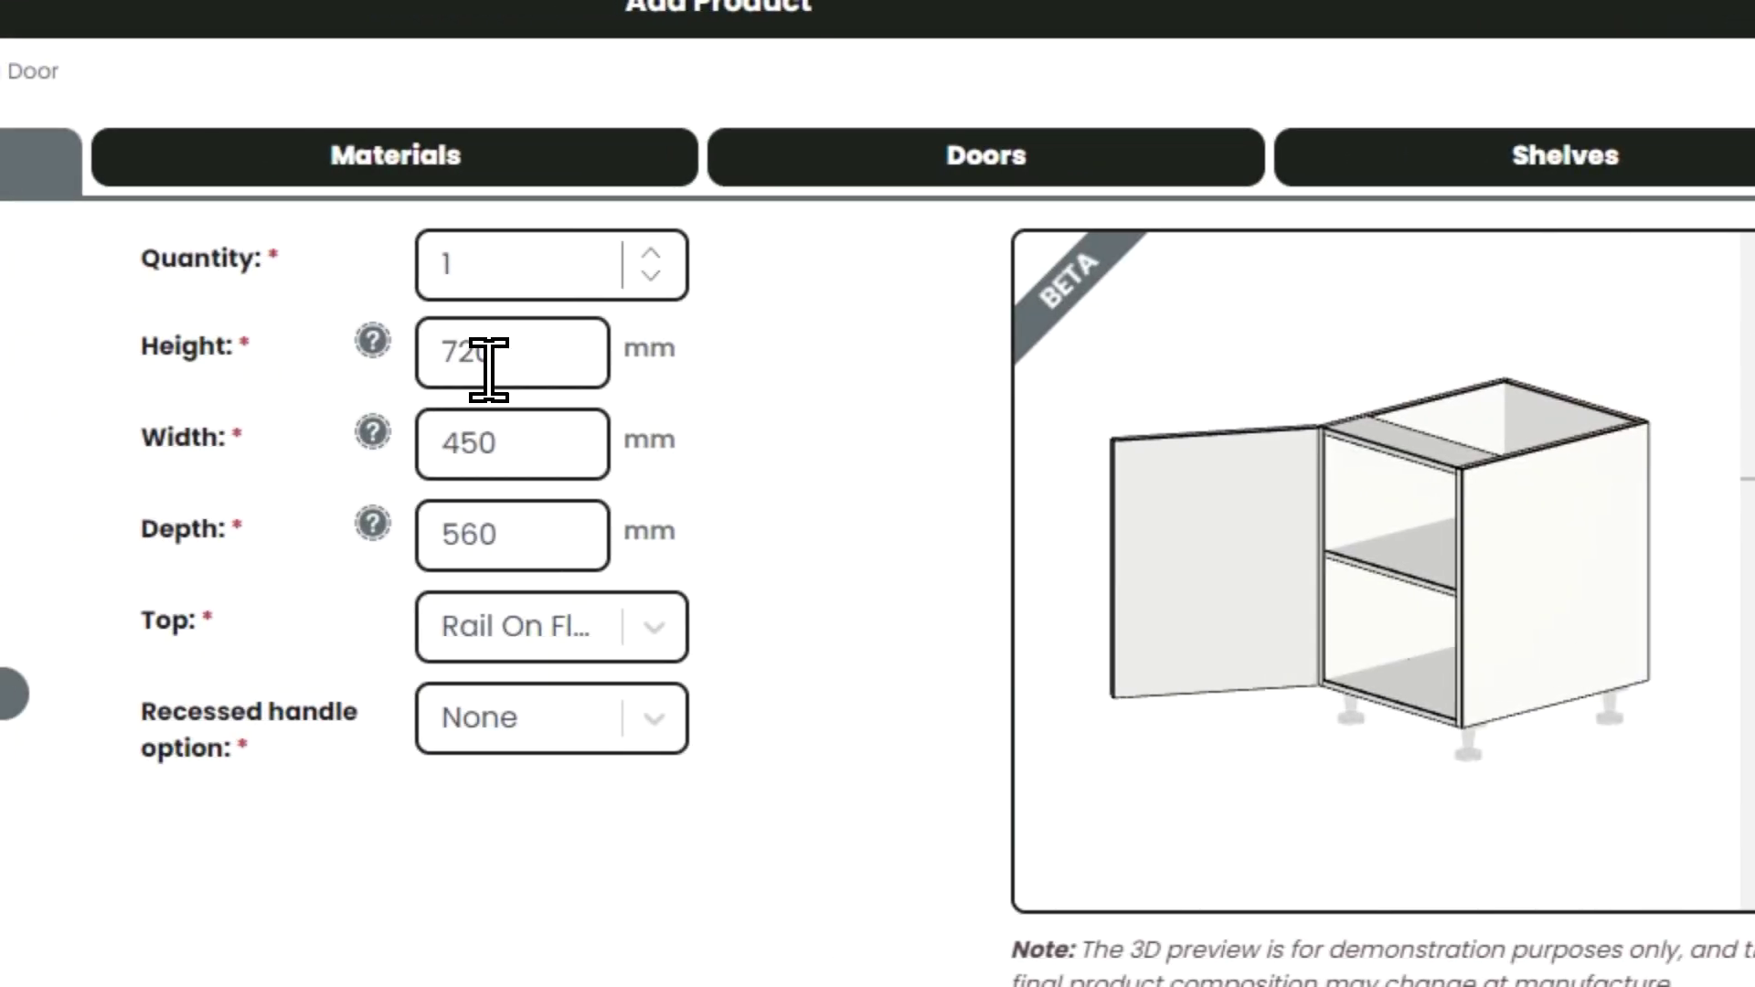
# - Set the cabinet width to 641.5 mm
pyautogui.doubleClick(486, 440)
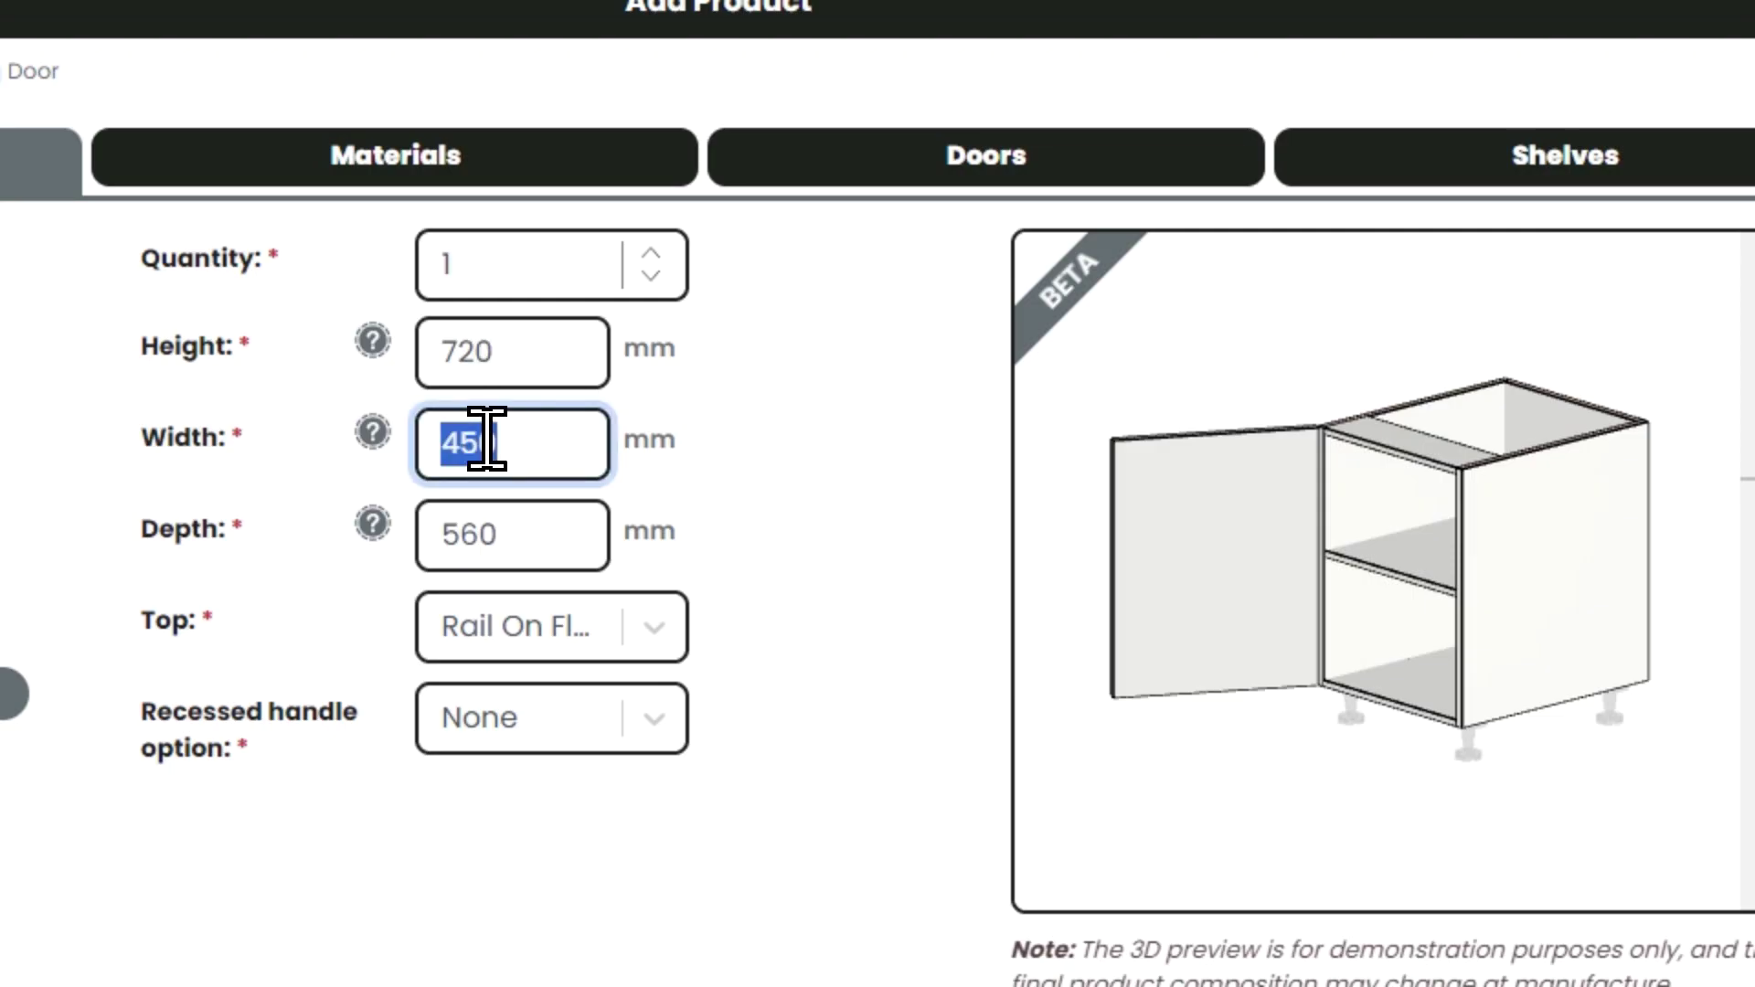
pyautogui.write('641.5')
pyautogui.press('Tab')
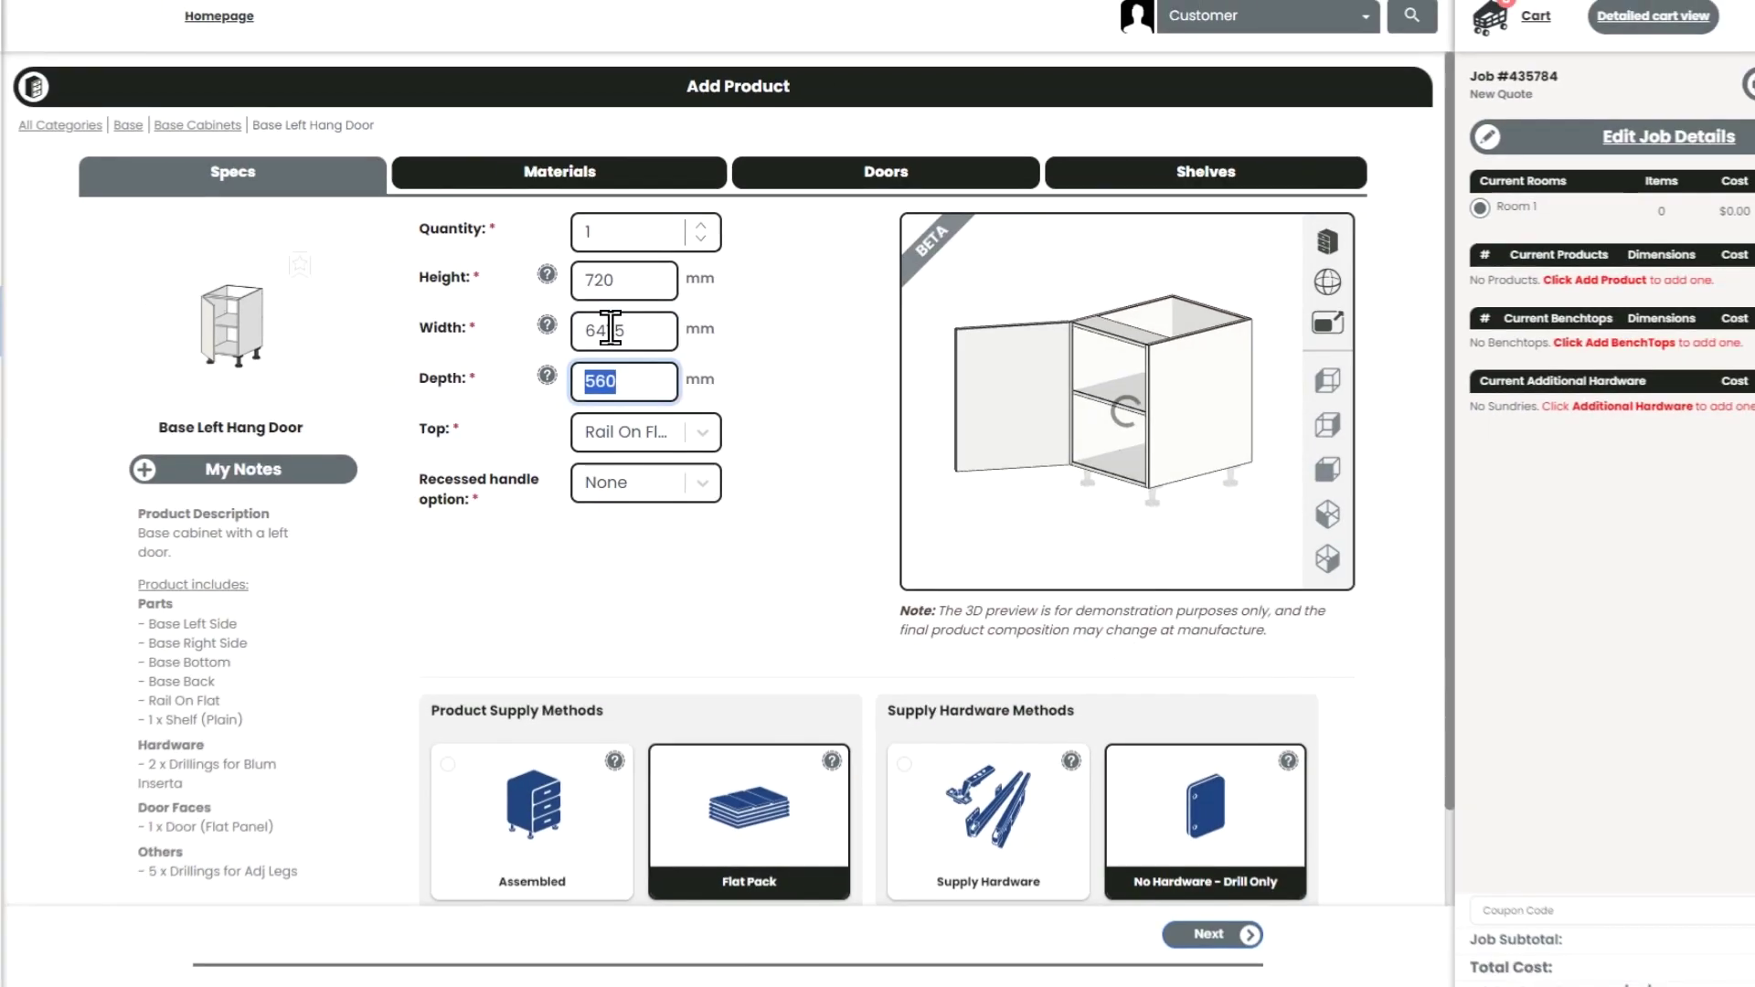
pyautogui.click(1446, 568)
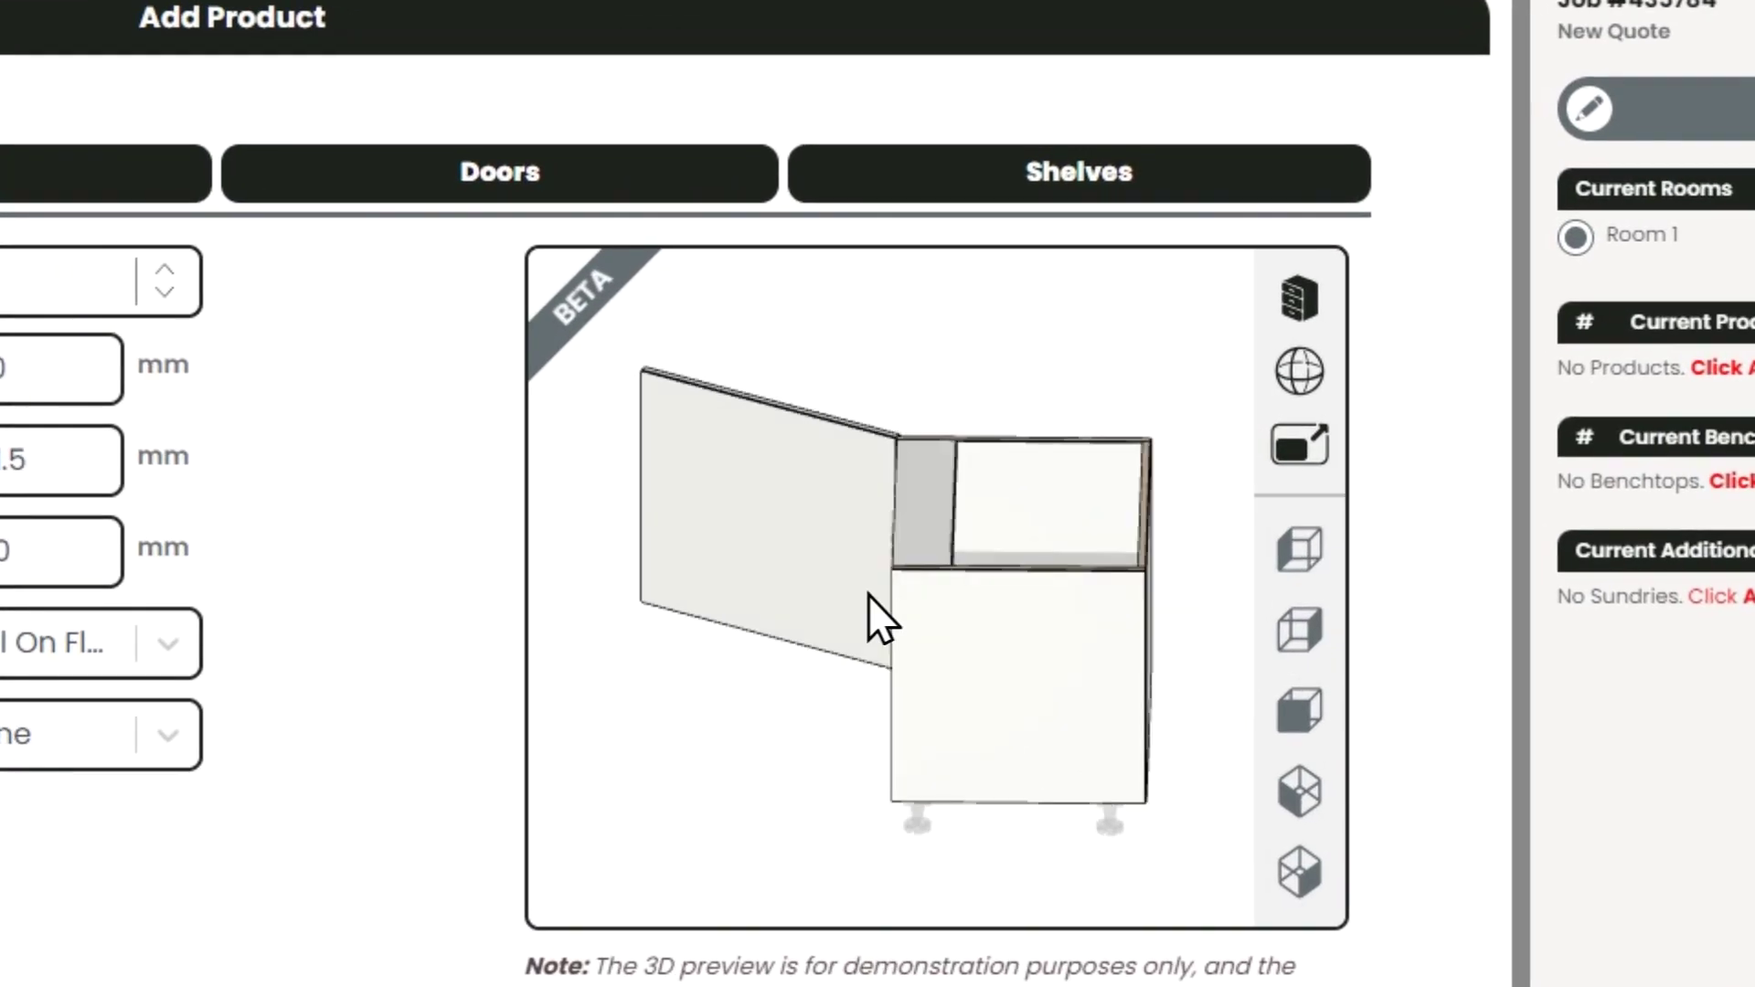
# - Close the door in the 3D preview and toggle the wireframe view on and off
pyautogui.click(1300, 300)
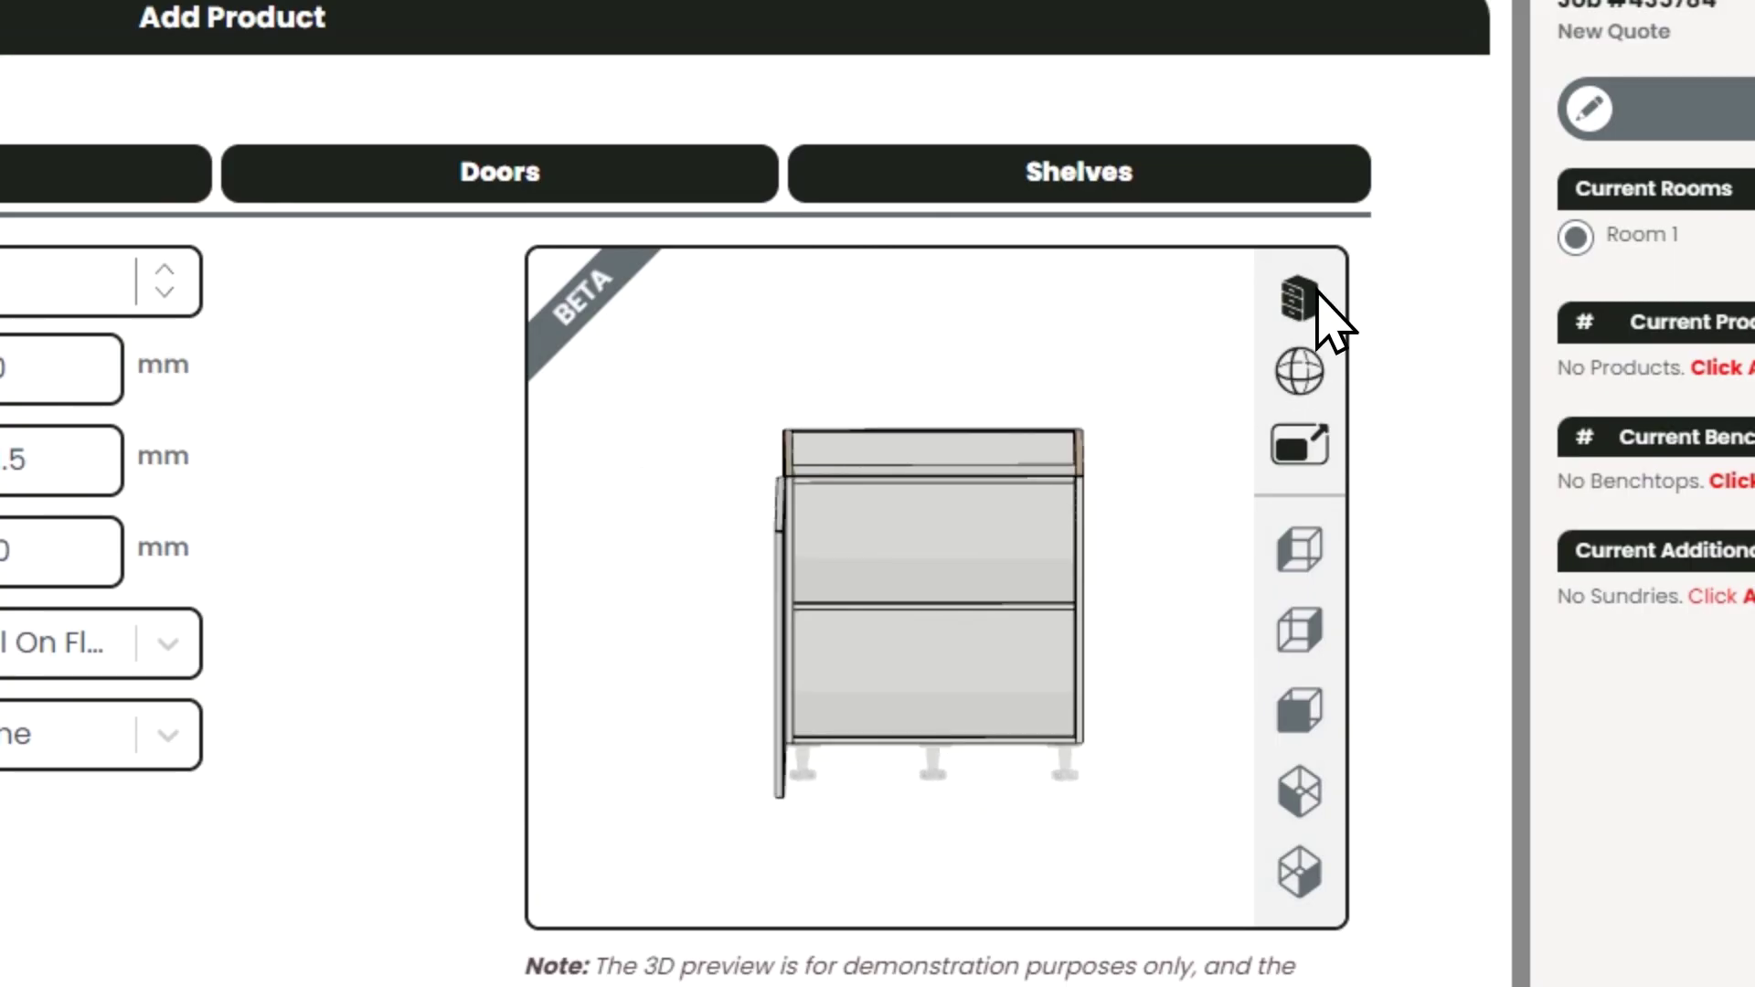
pyautogui.click(1308, 371)
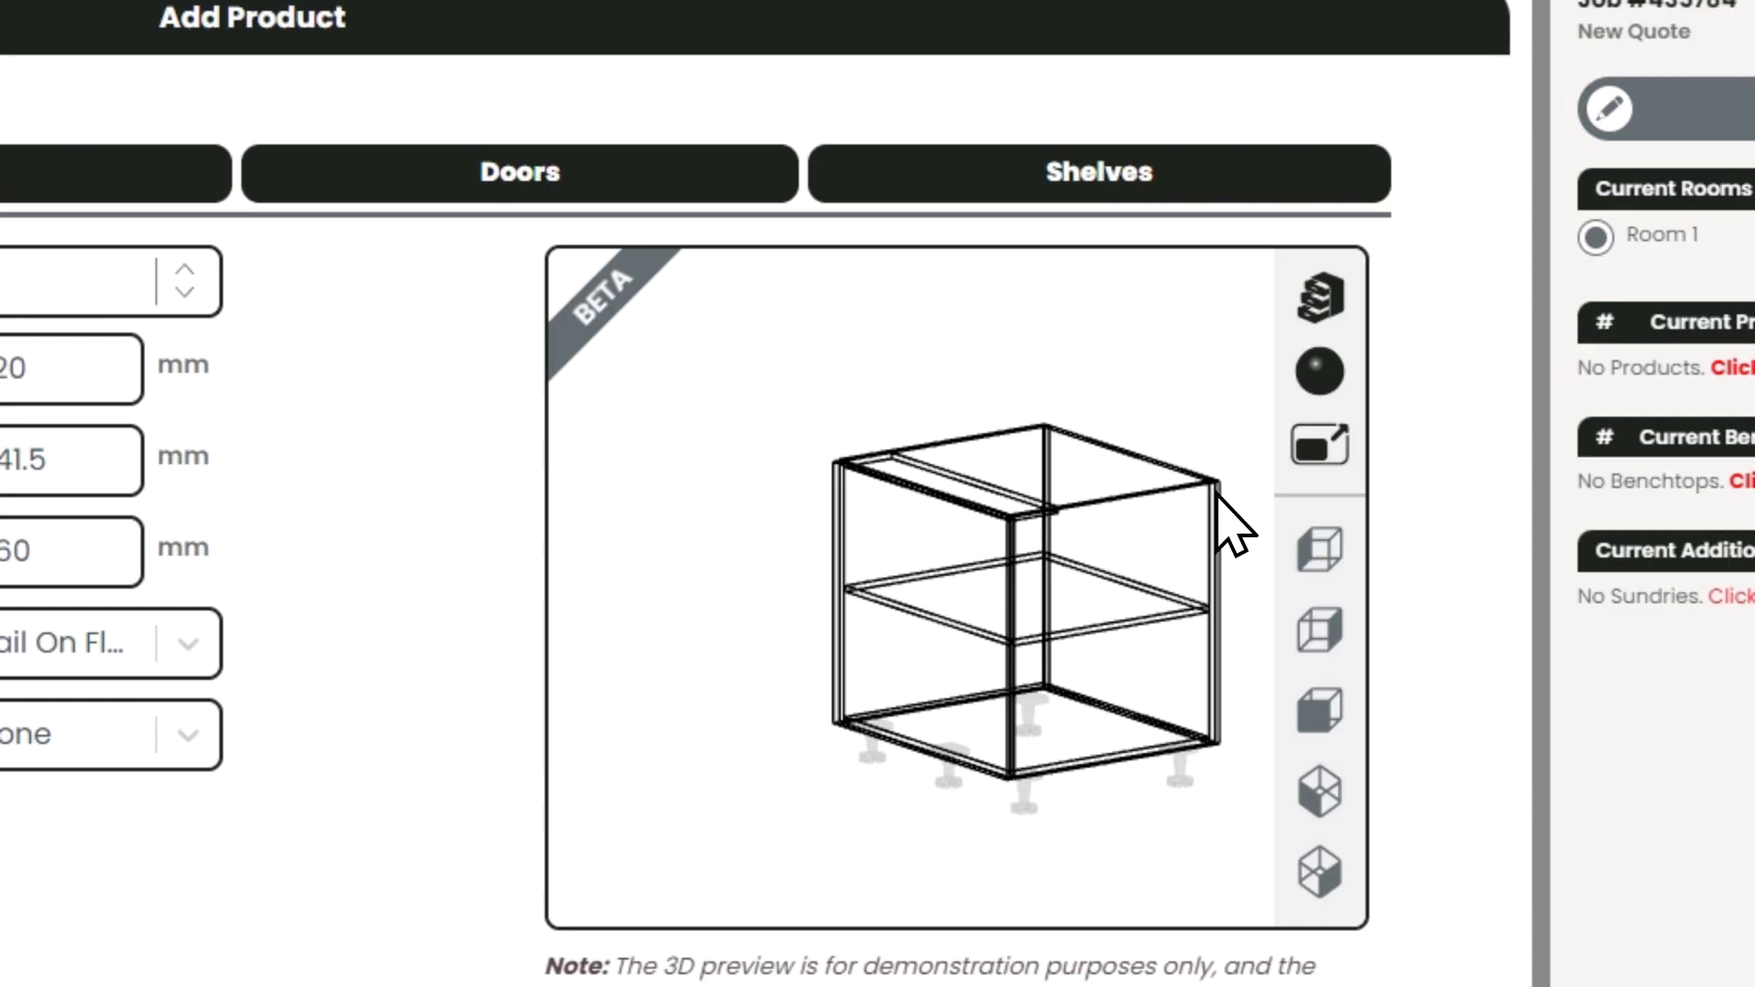
pyautogui.click(1320, 371)
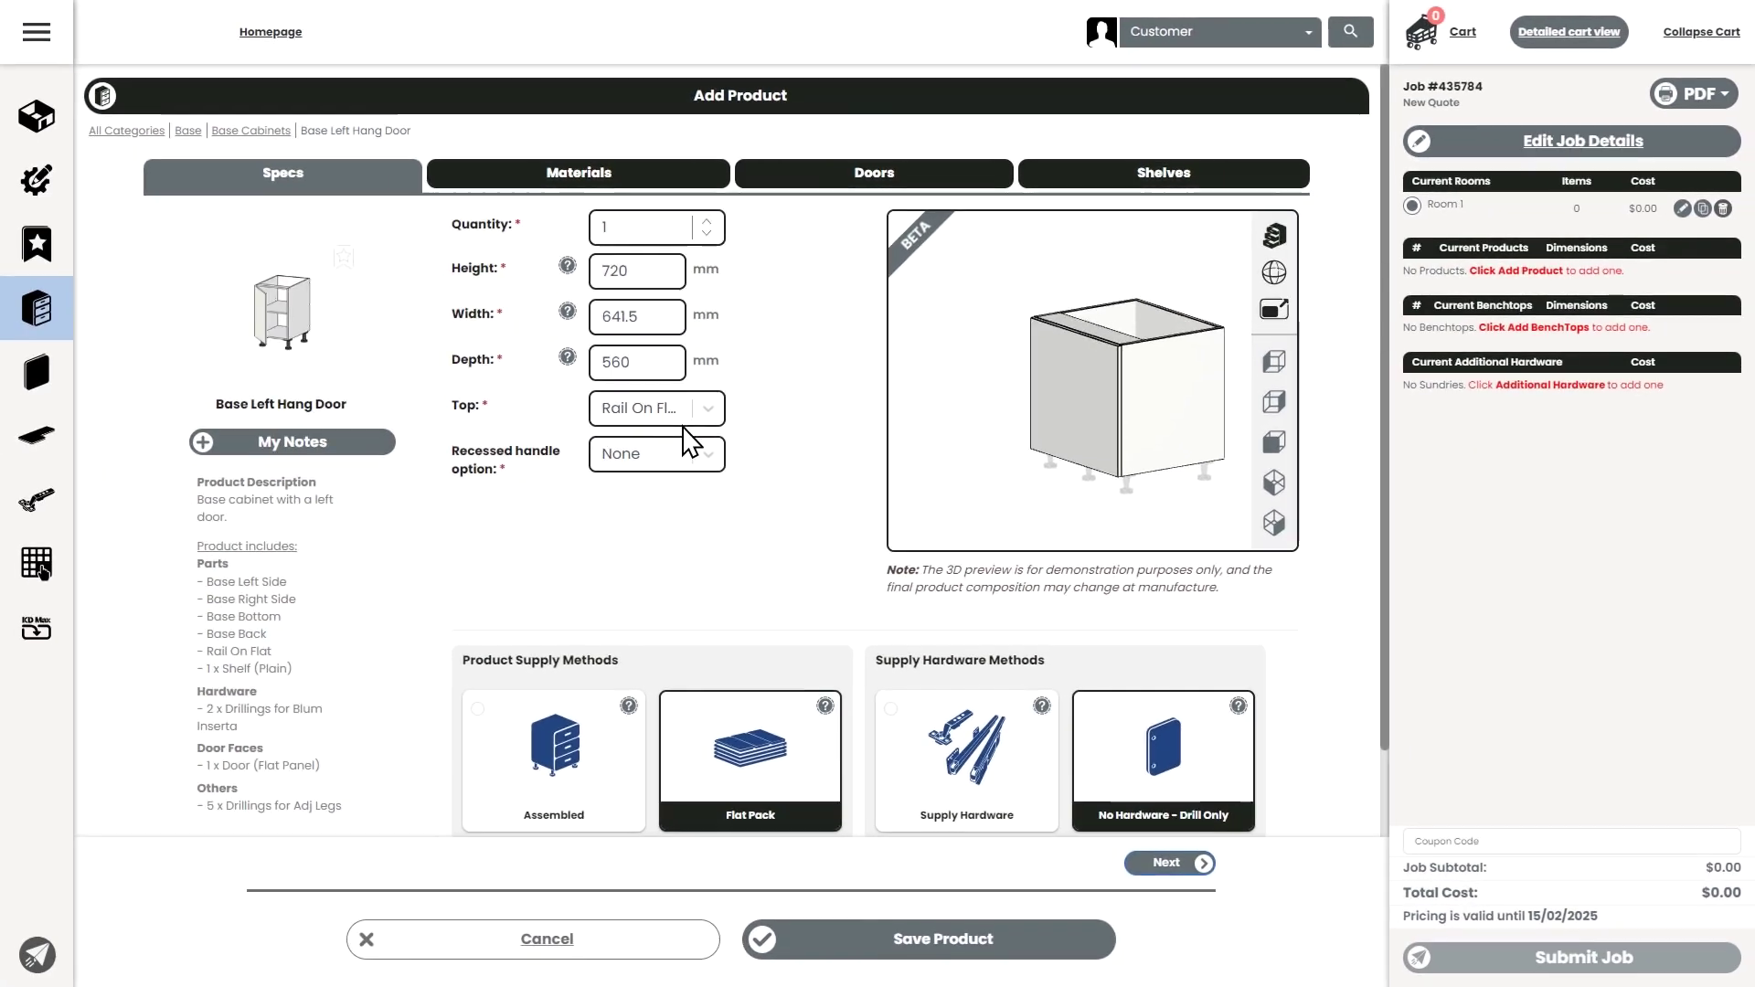
# - Try a SolidTop, then set the cabinet top back to Rail On Flat
pyautogui.click(1278, 316)
pyautogui.click(708, 408)
pyautogui.click(627, 493)
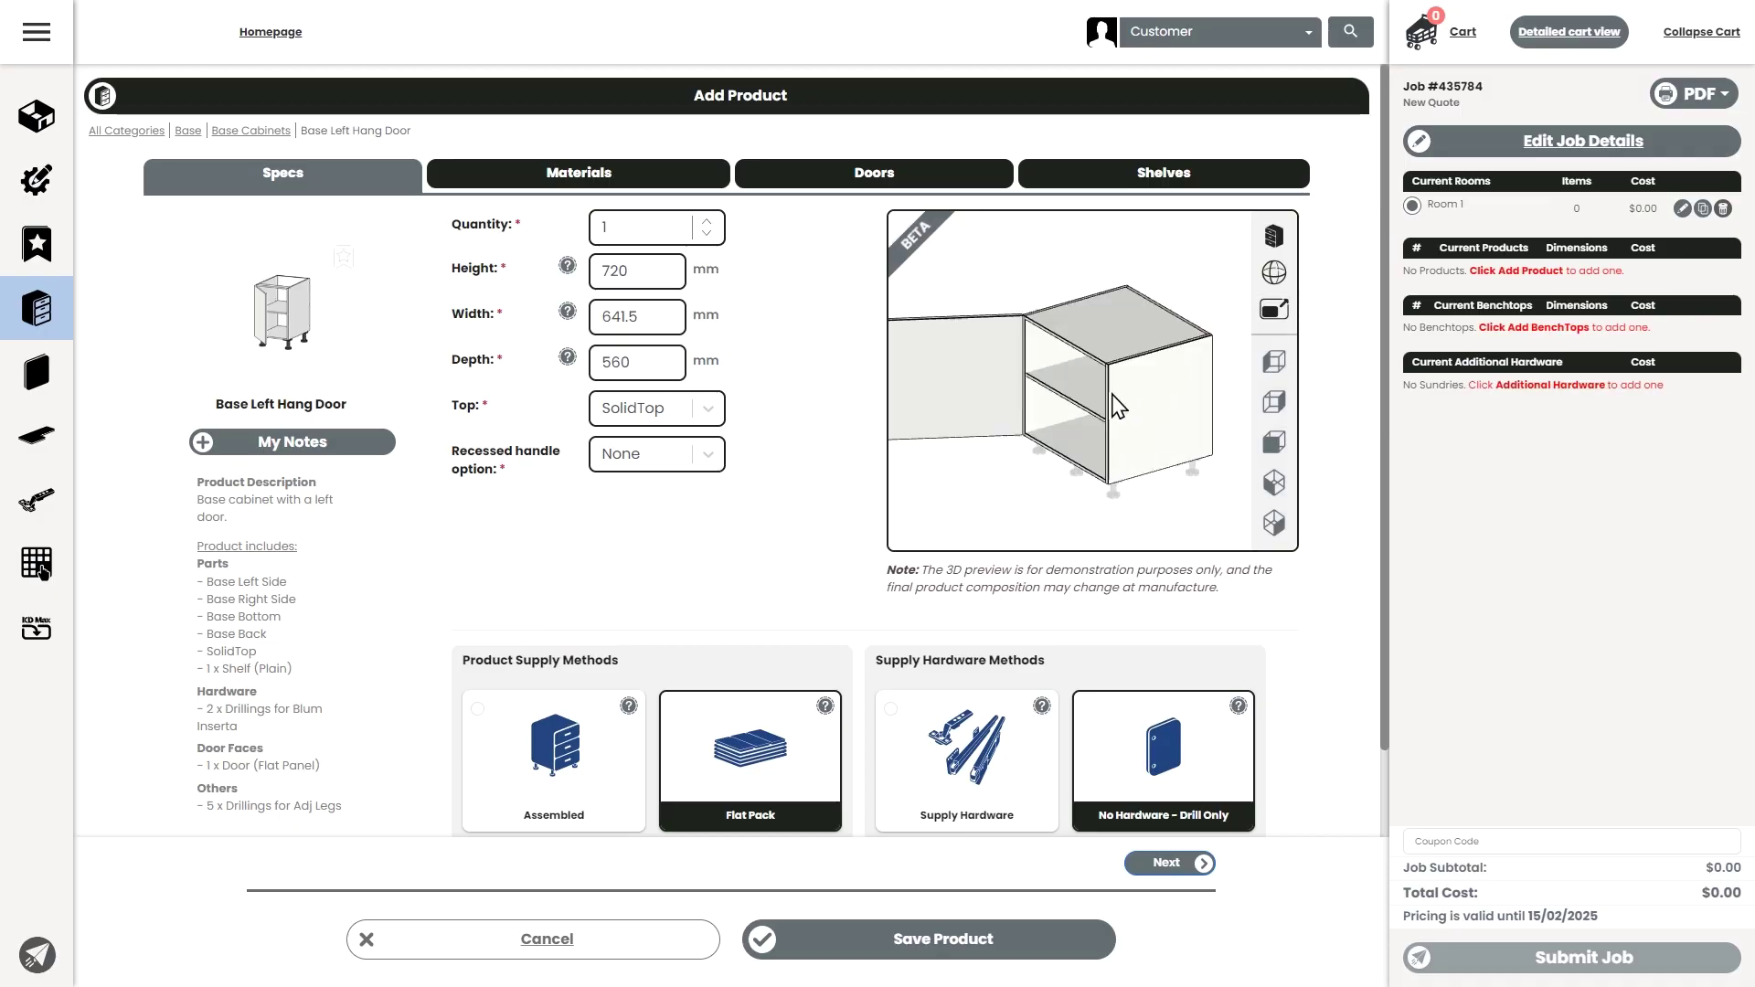
pyautogui.click(687, 423)
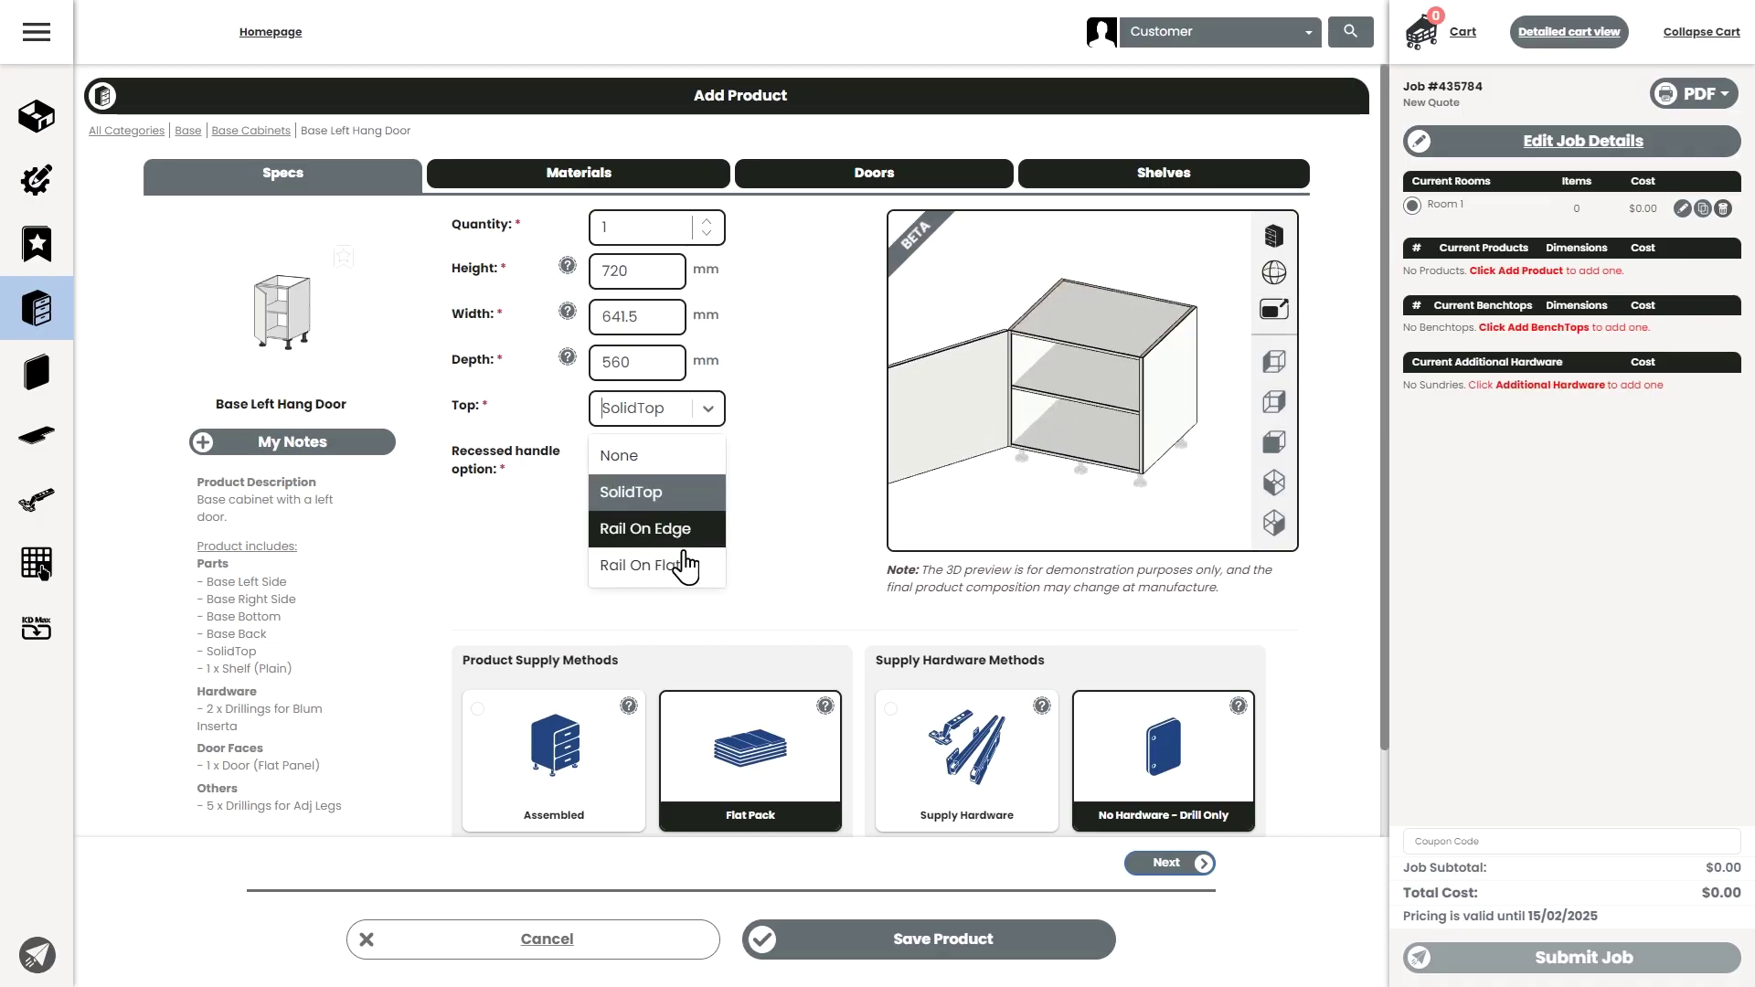
pyautogui.click(689, 560)
# - Keep Flat Pack supply and choose No Hardware - Drill Only
pyautogui.scroll(-2, 832, 485)
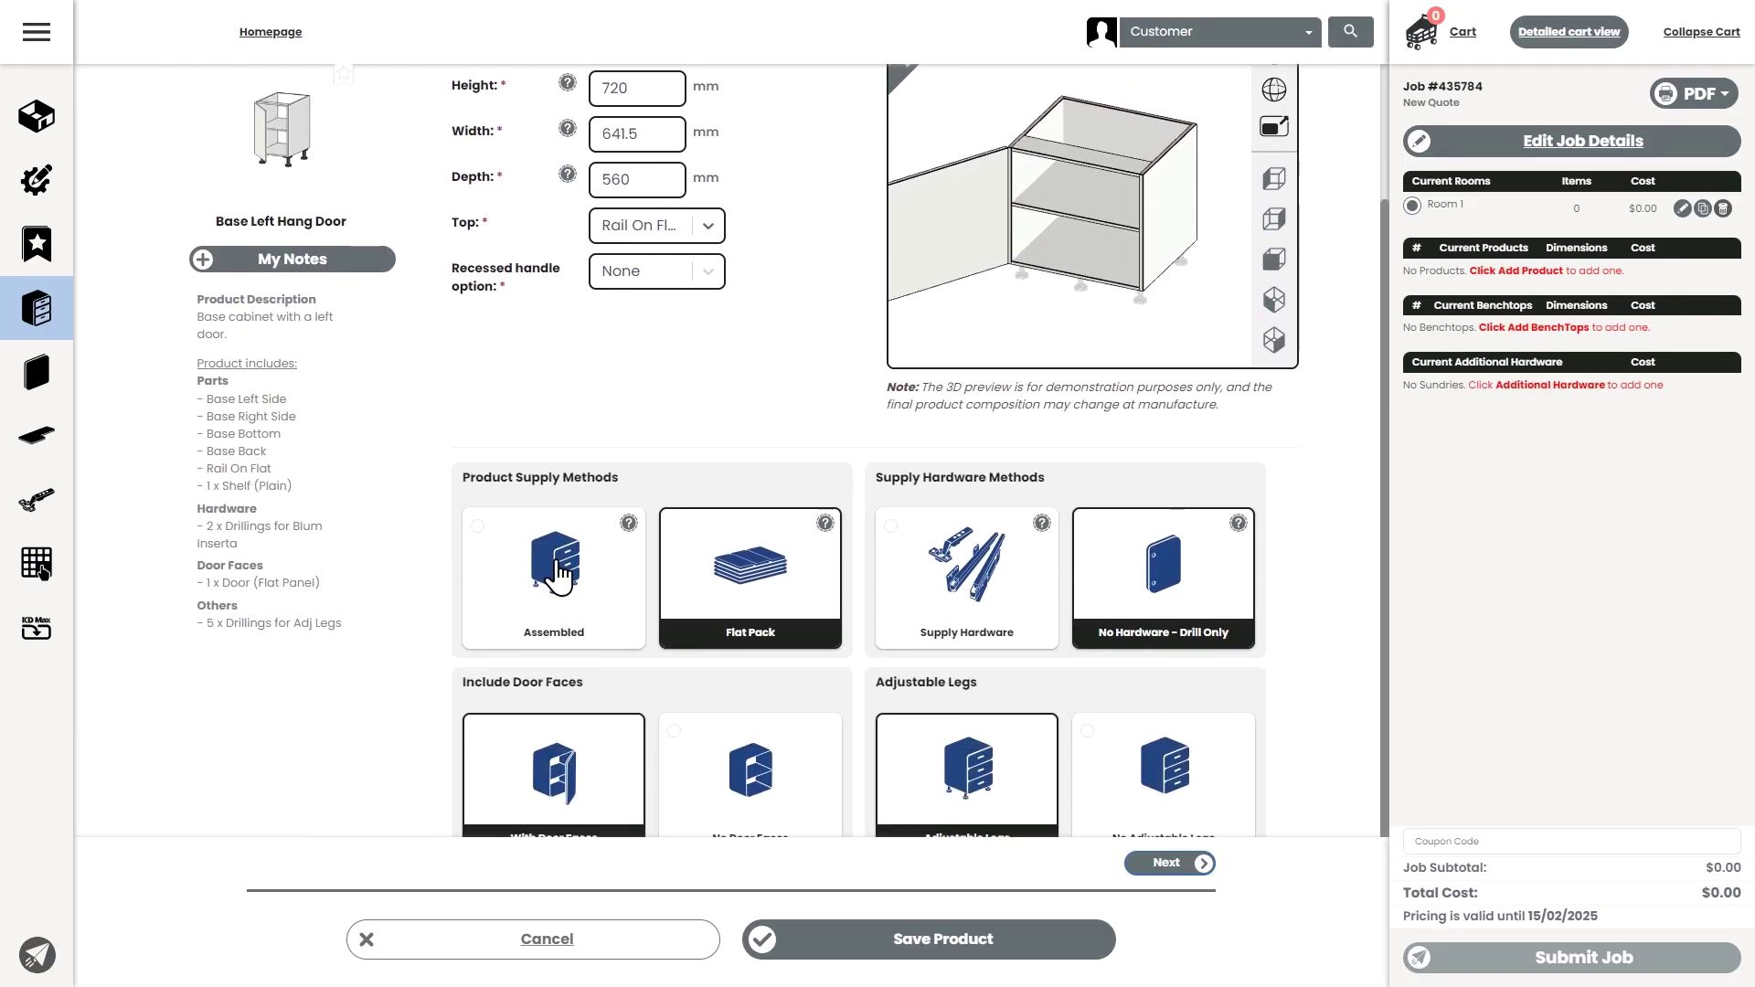
pyautogui.click(498, 549)
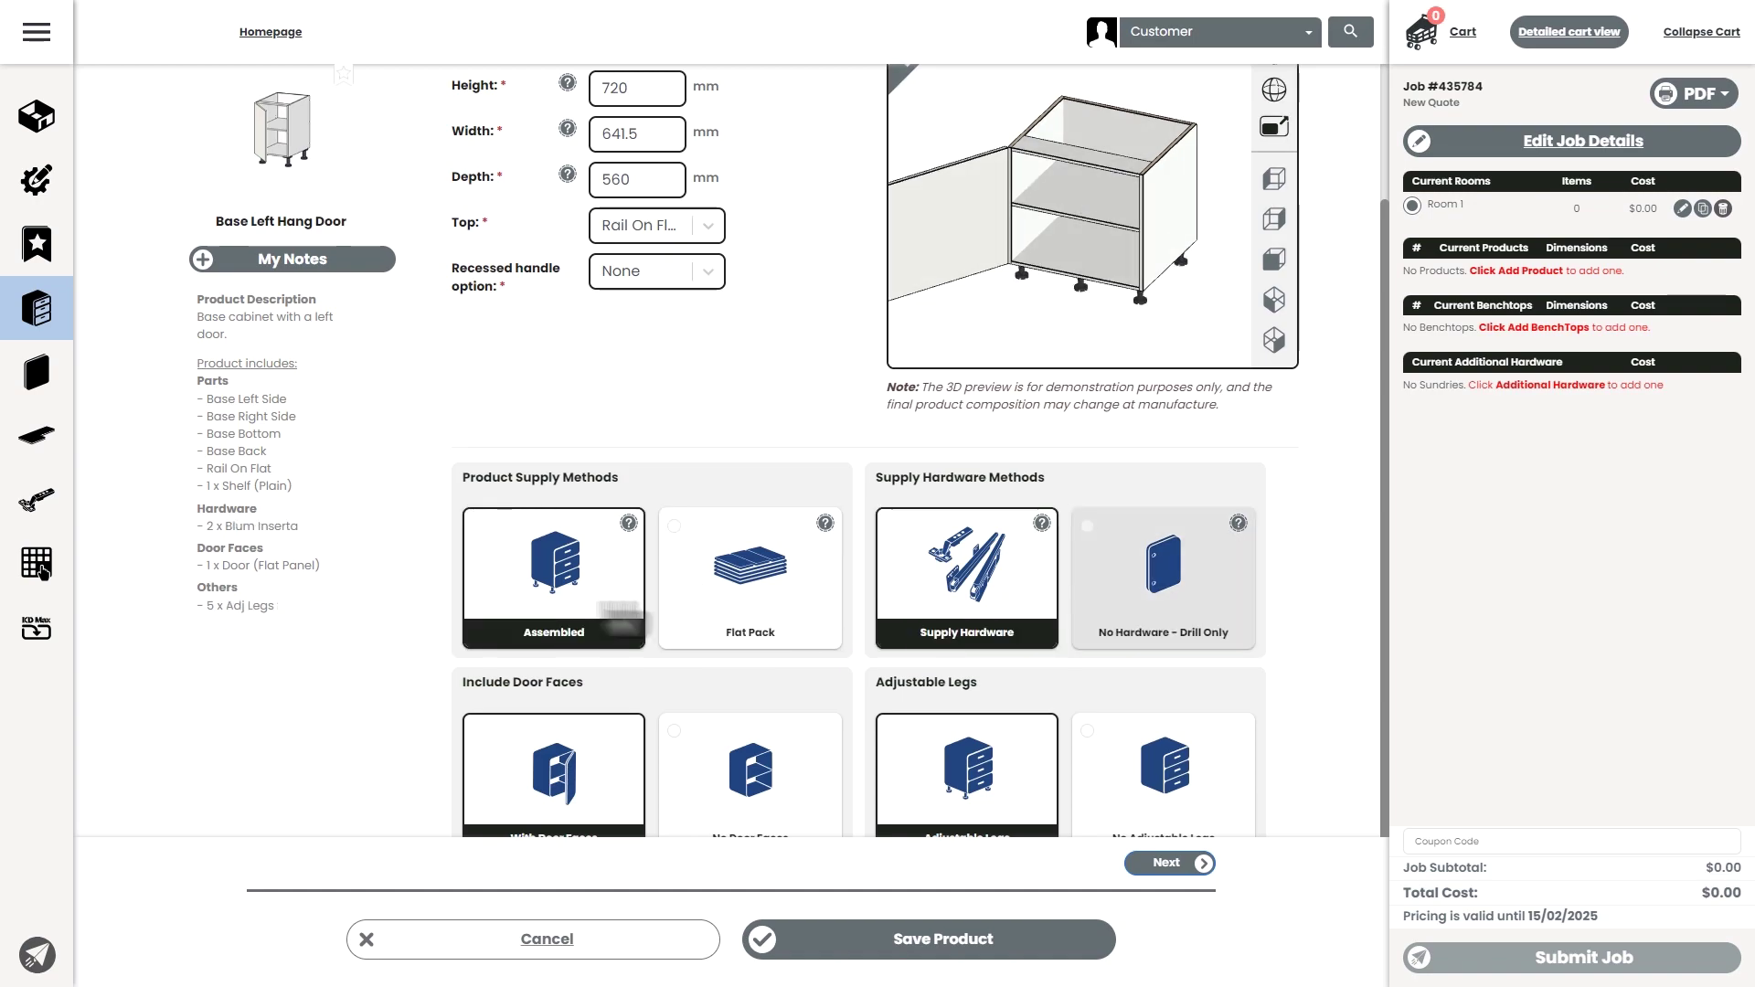
pyautogui.click(704, 564)
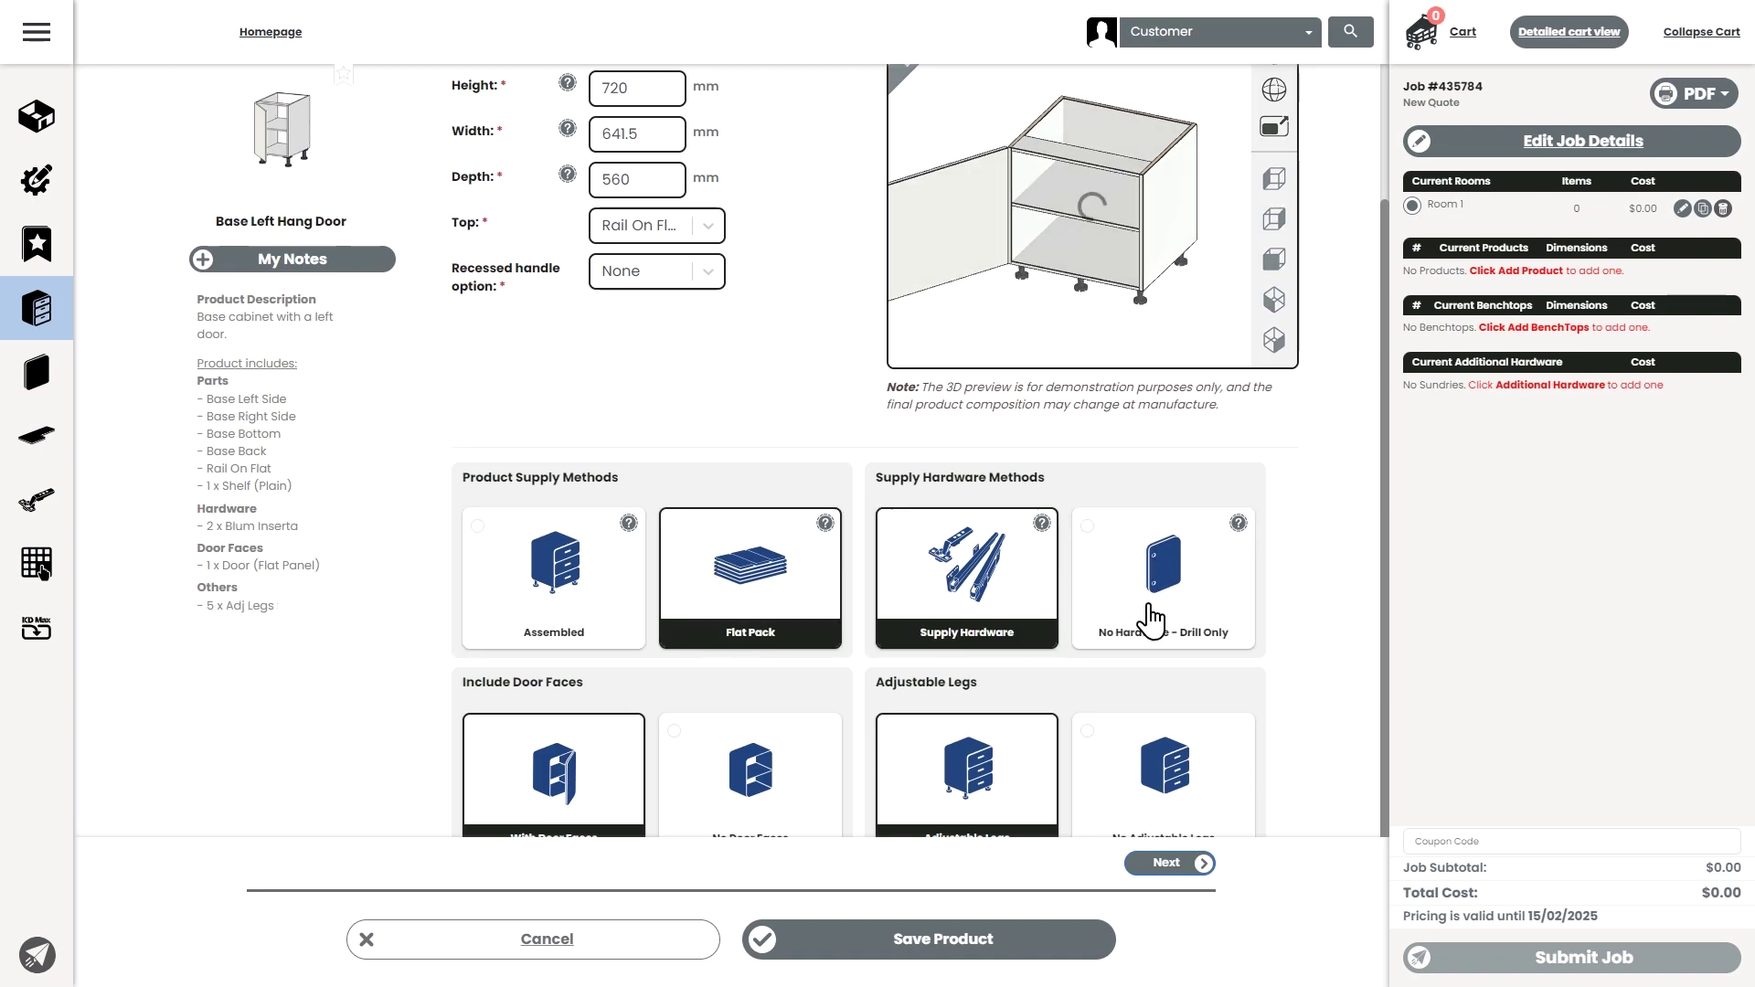
pyautogui.click(1203, 608)
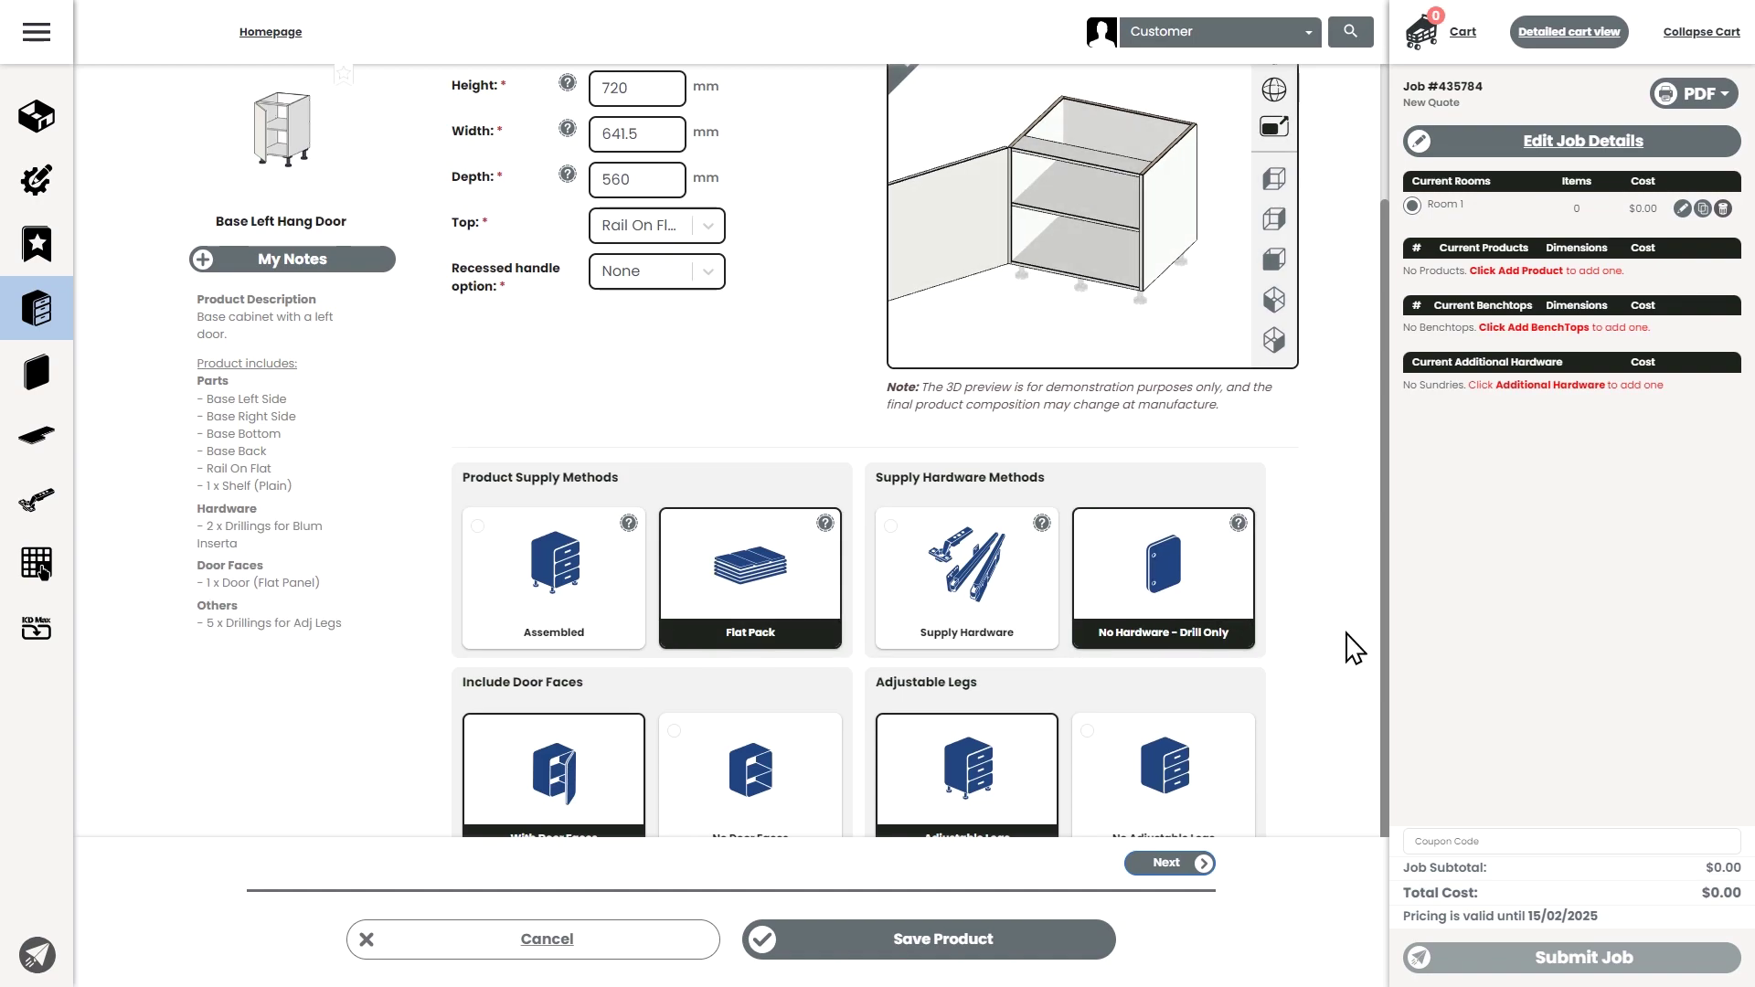
# - Keep door faces included and choose No Adjustable Legs
pyautogui.scroll(-1, 1351, 647)
pyautogui.click(806, 671)
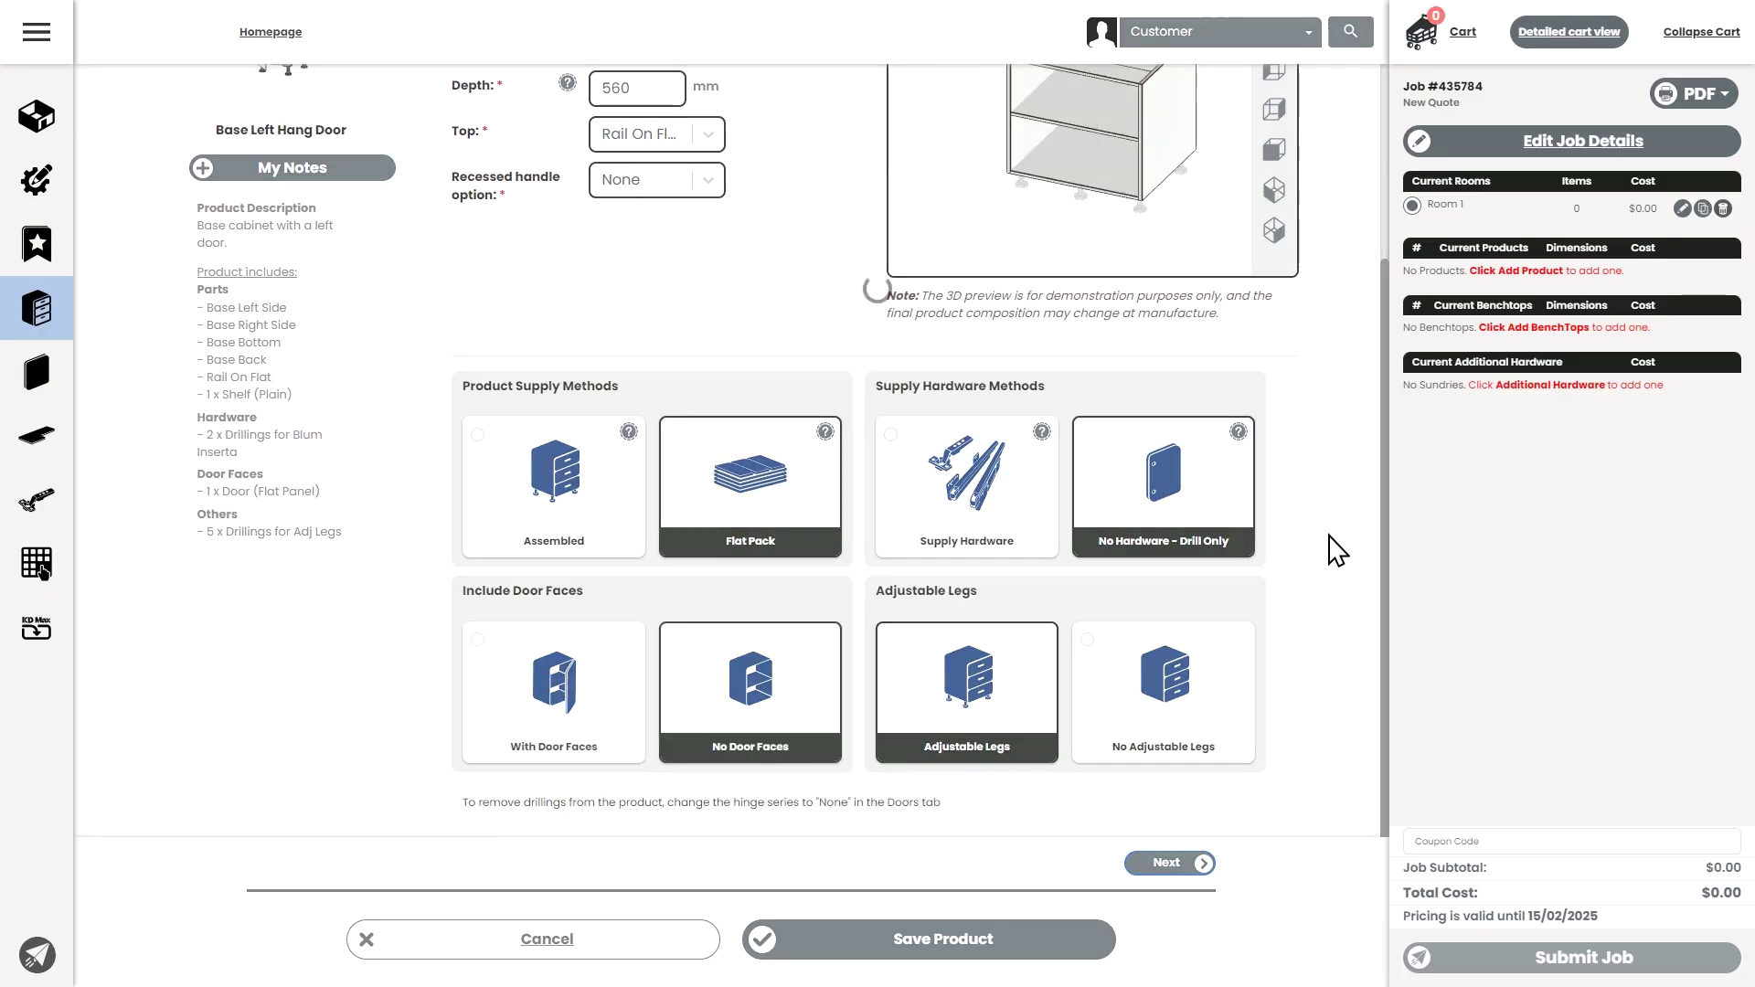
pyautogui.scroll(3, 1368, 503)
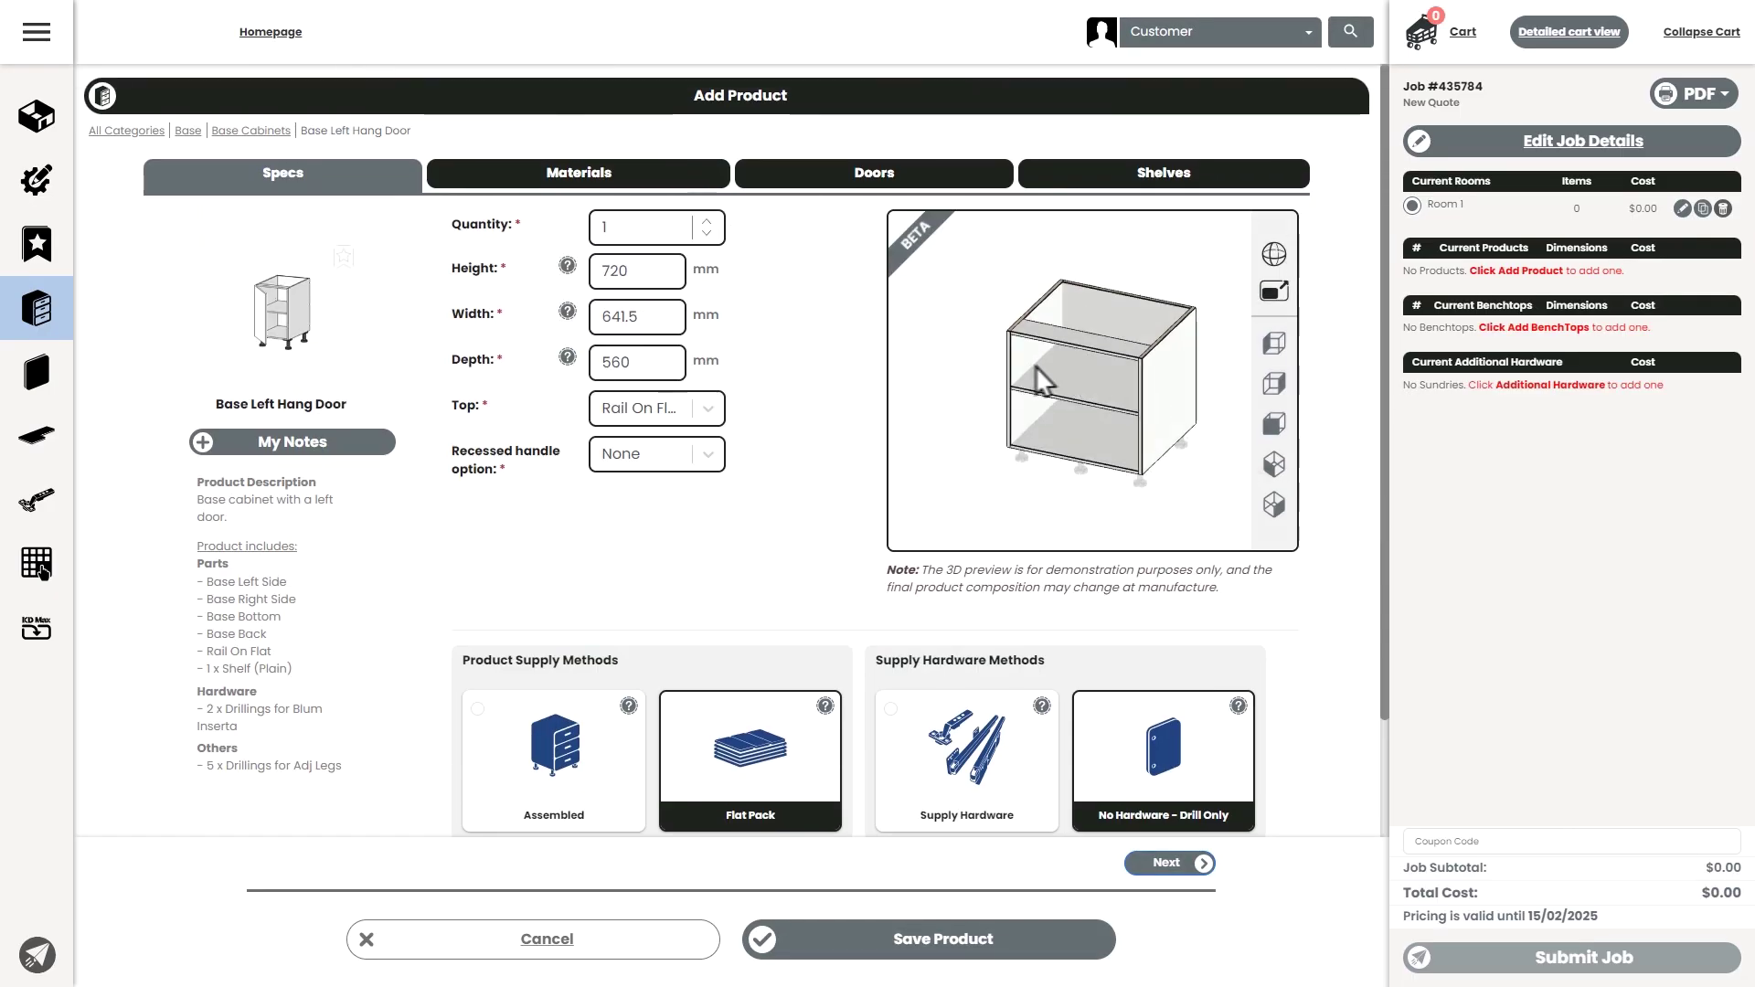
pyautogui.scroll(-2, 823, 525)
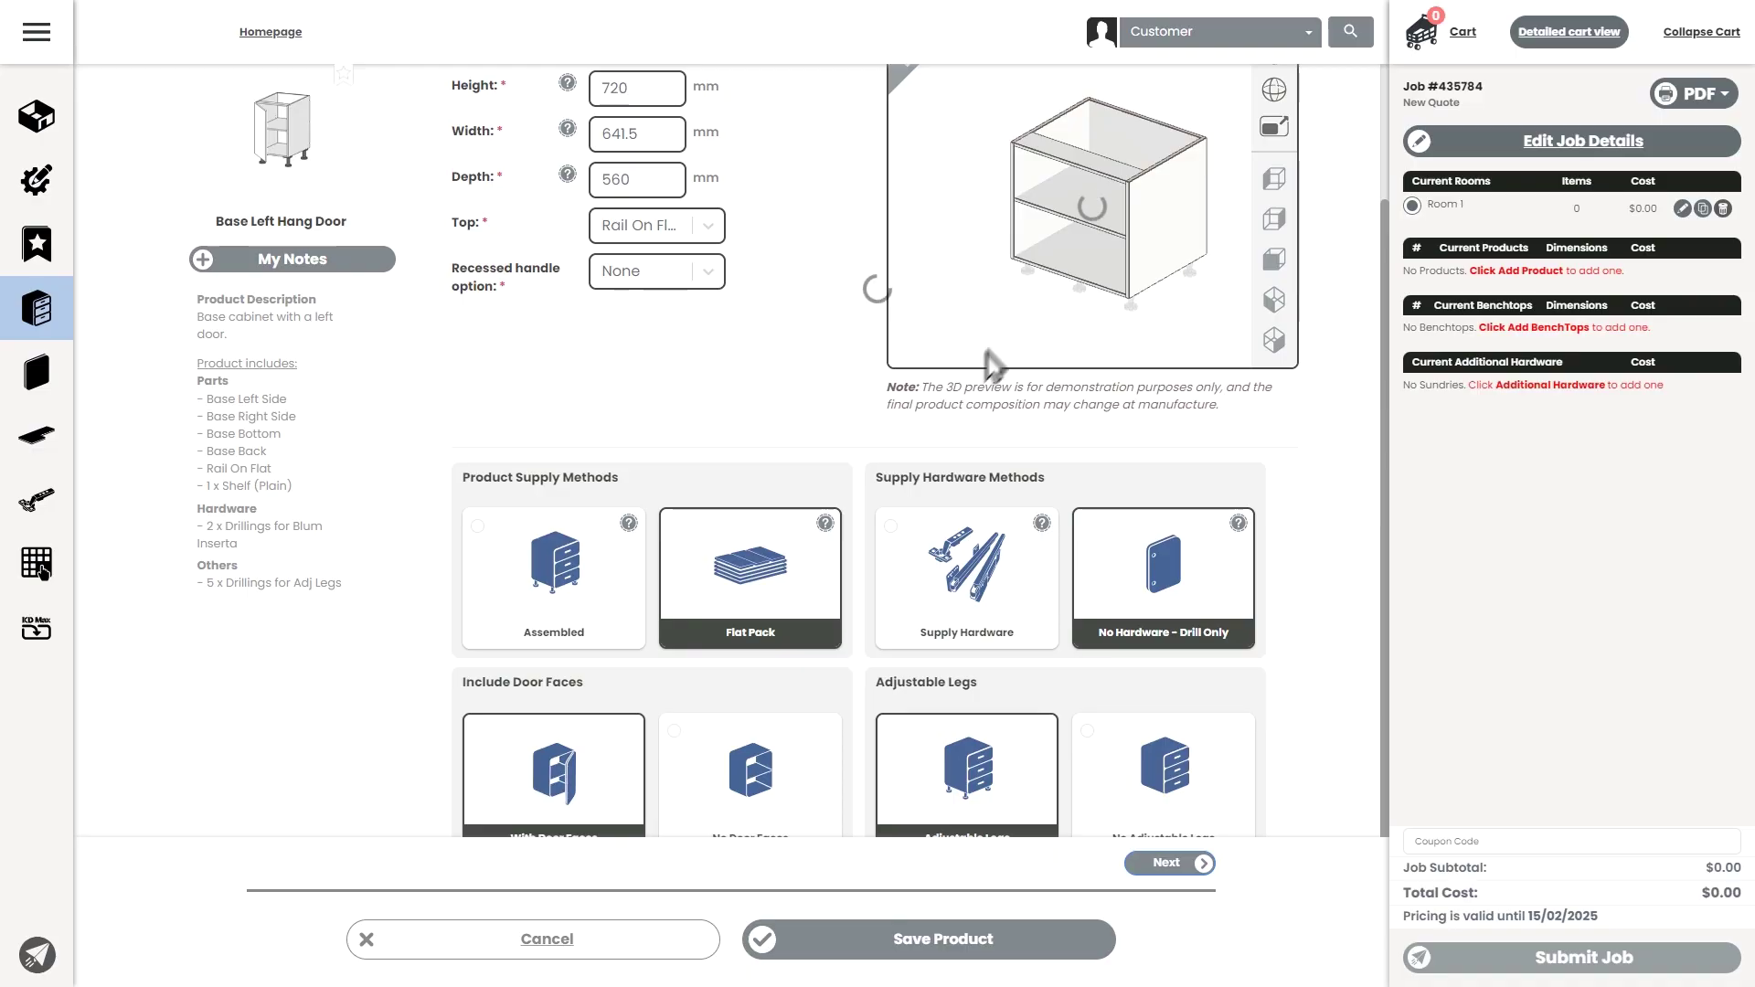
pyautogui.click(1156, 796)
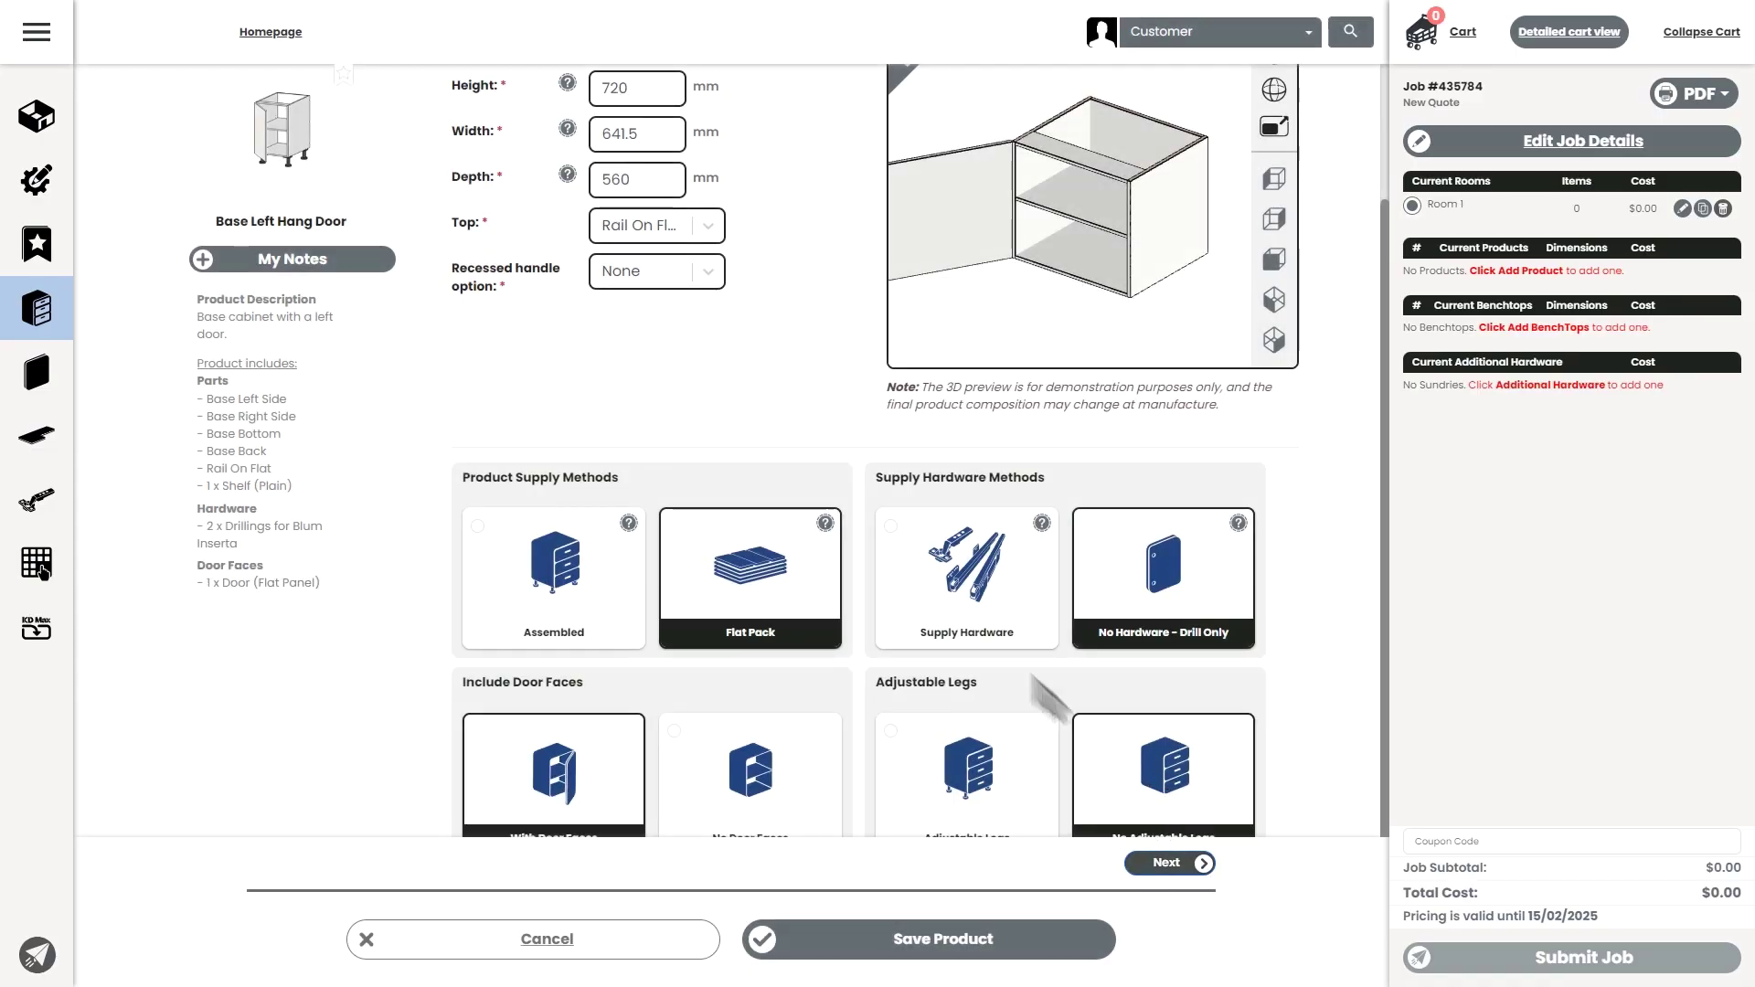
pyautogui.click(1170, 863)
# - Filter door types to Melamine and choose the Flat Panel door style
pyautogui.click(784, 708)
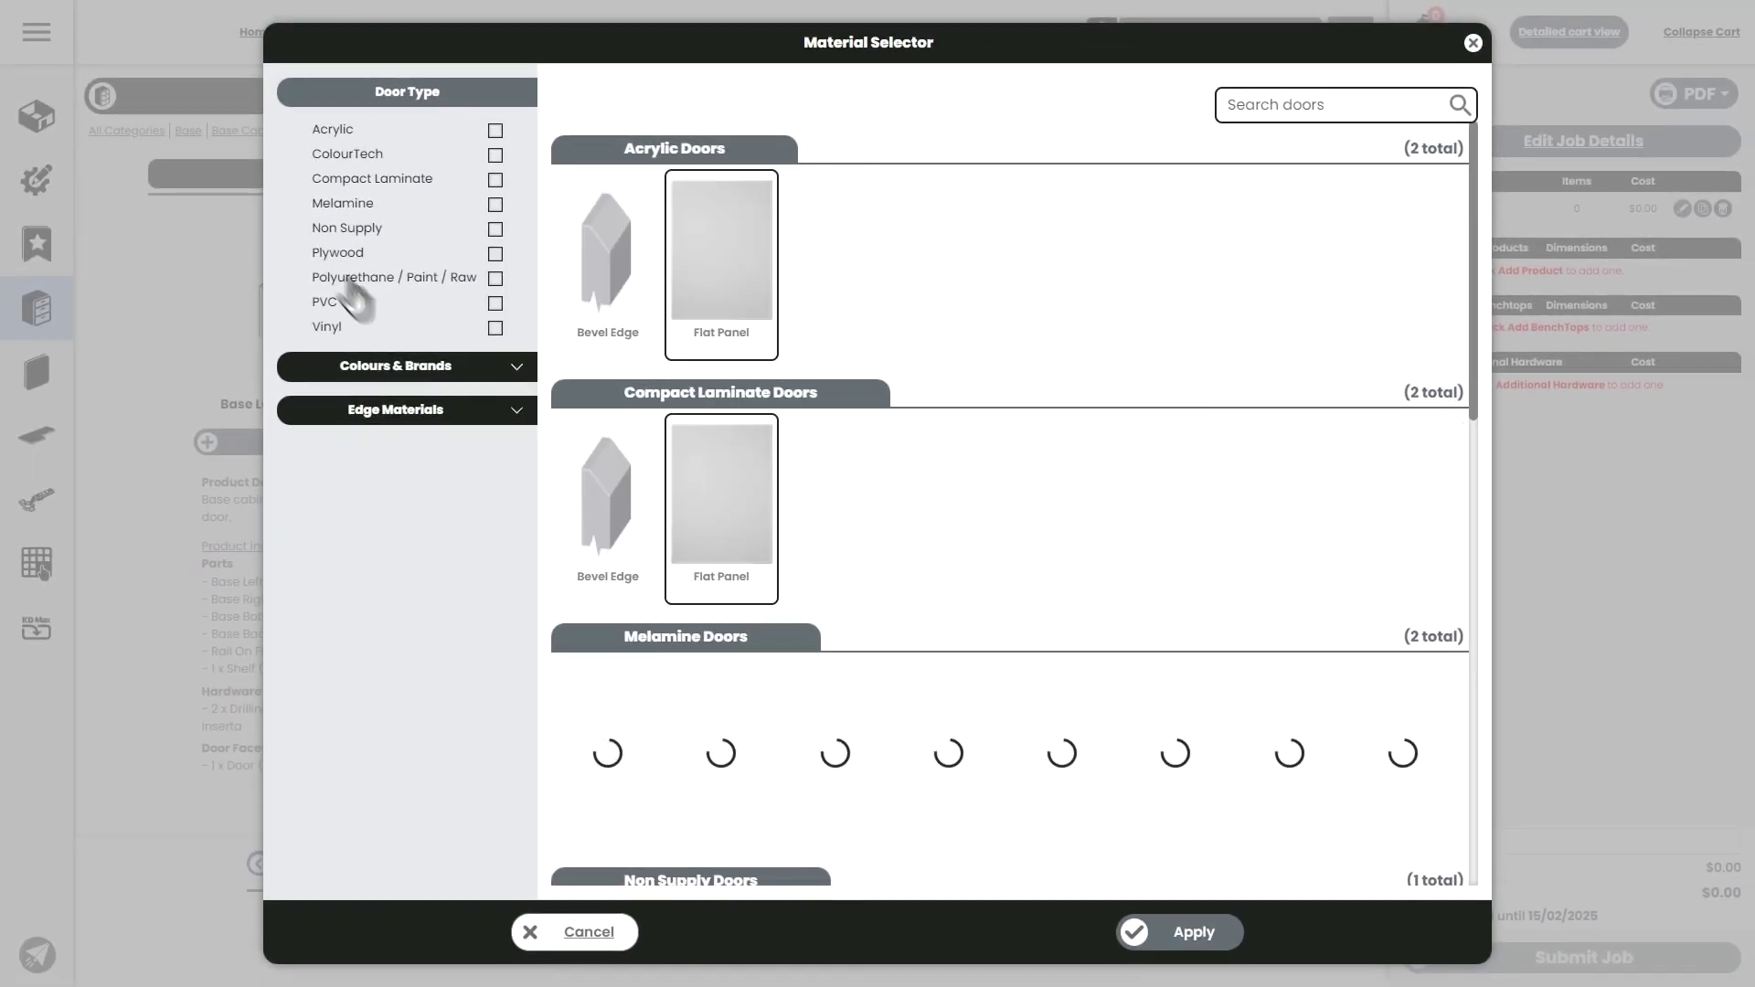
pyautogui.click(496, 208)
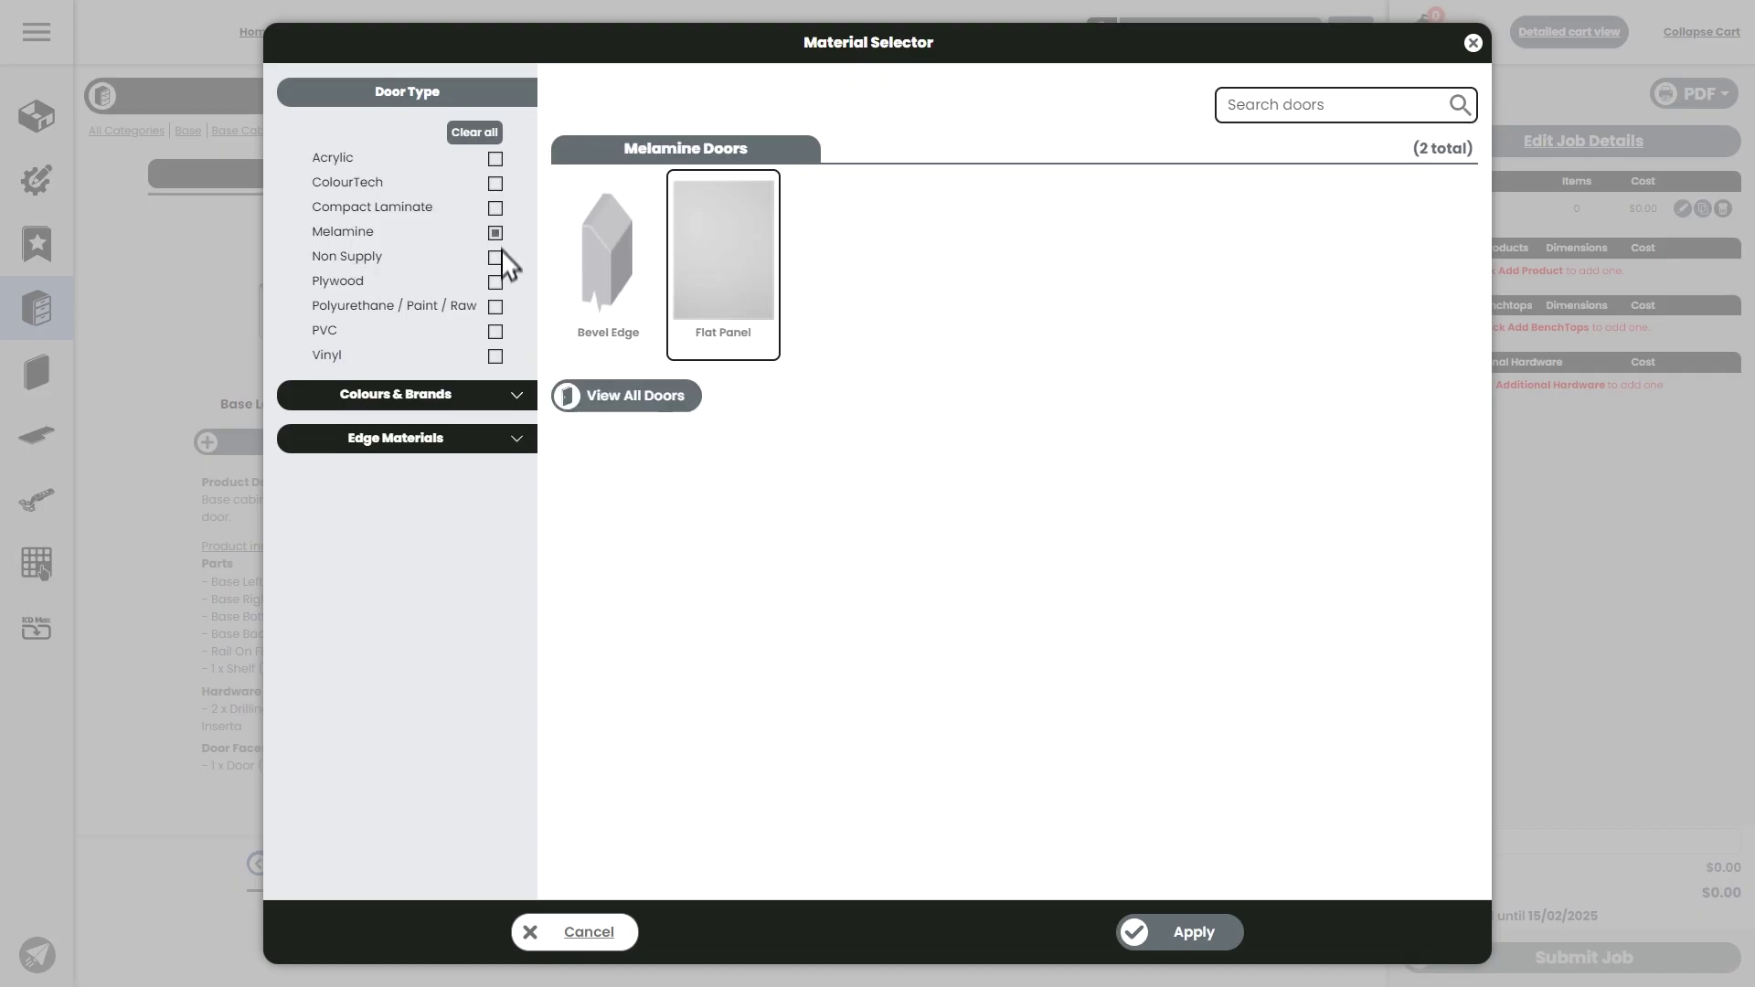
pyautogui.click(722, 267)
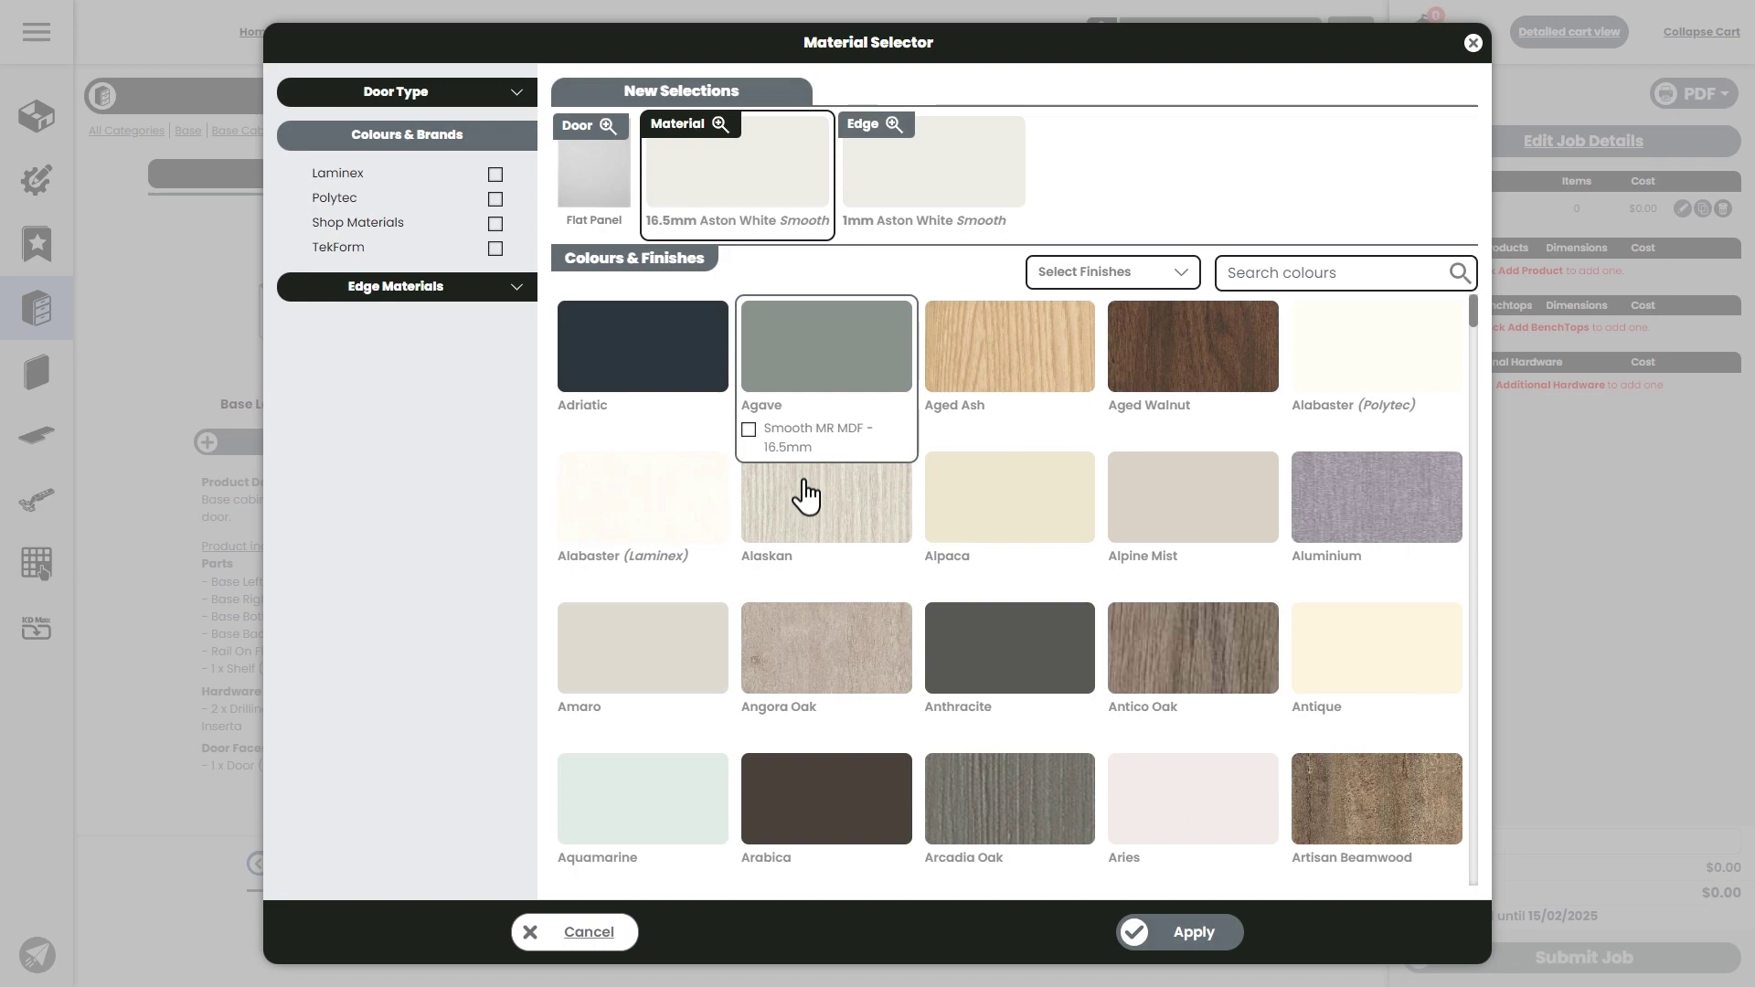
pyautogui.scroll(-2, 919, 457)
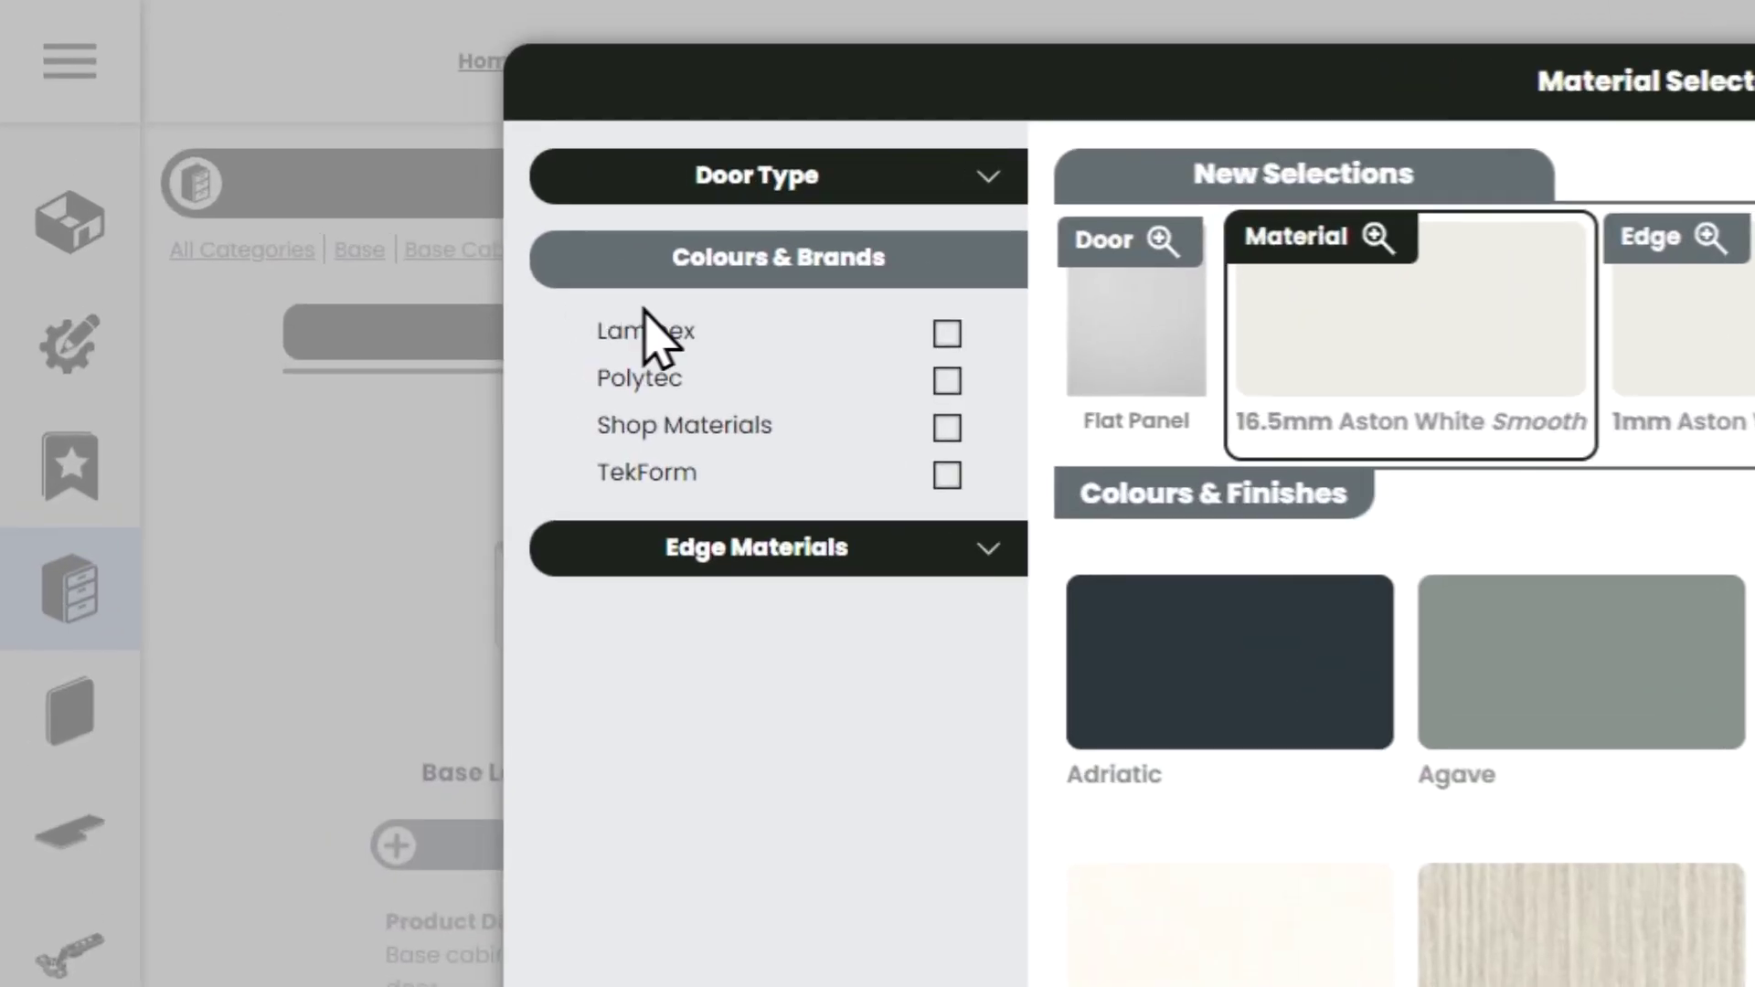
# - Apply 18.5mm Natural Oak from the Polytec Ravine finish range as the exterior material
pyautogui.click(345, 199)
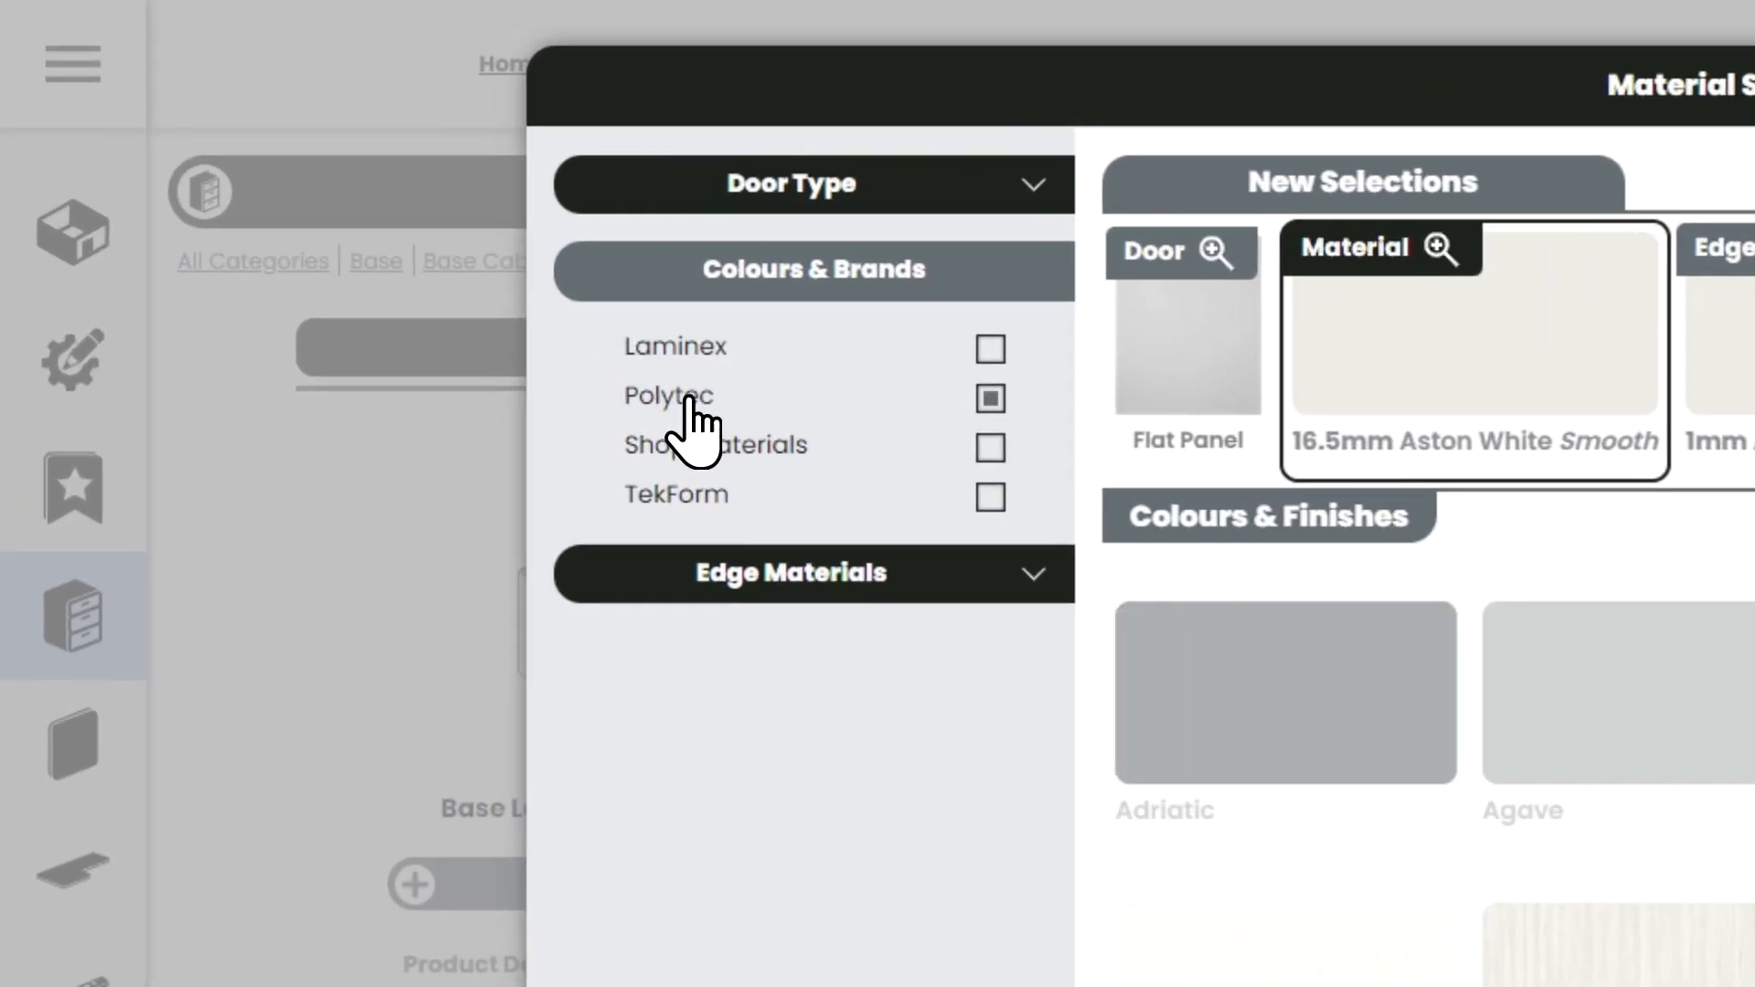
pyautogui.click(1128, 277)
pyautogui.scroll(-3, 1106, 512)
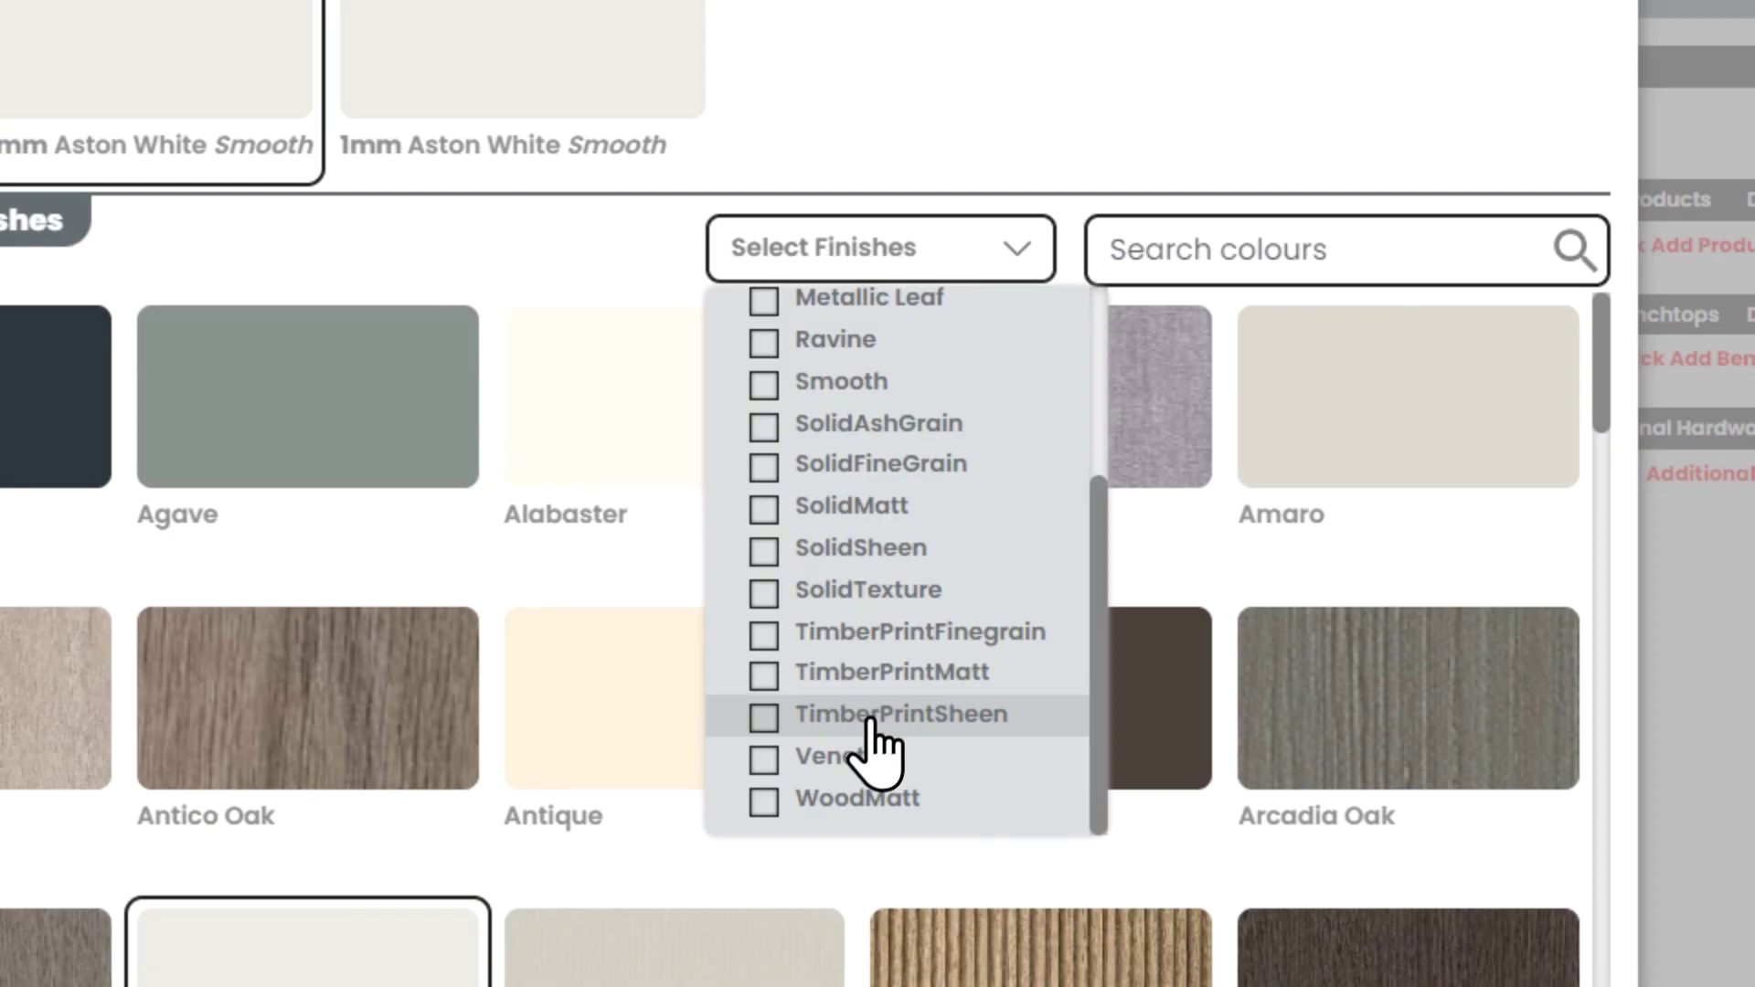
pyautogui.click(823, 341)
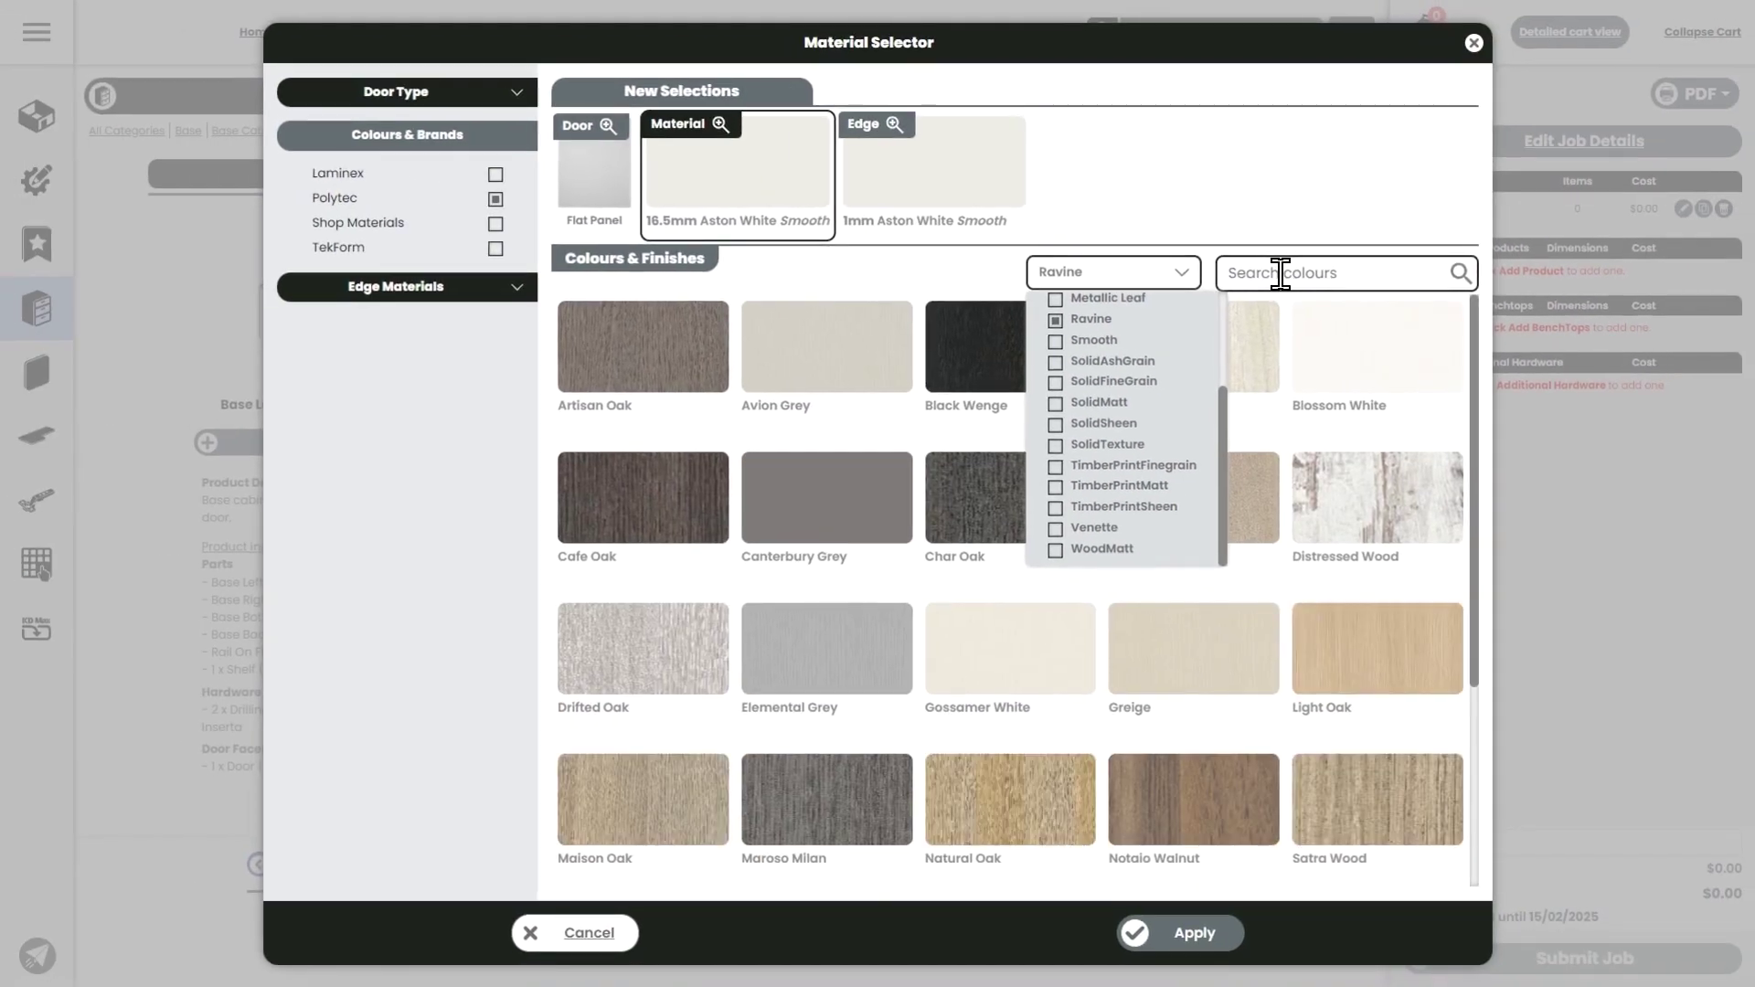
pyautogui.click(1279, 272)
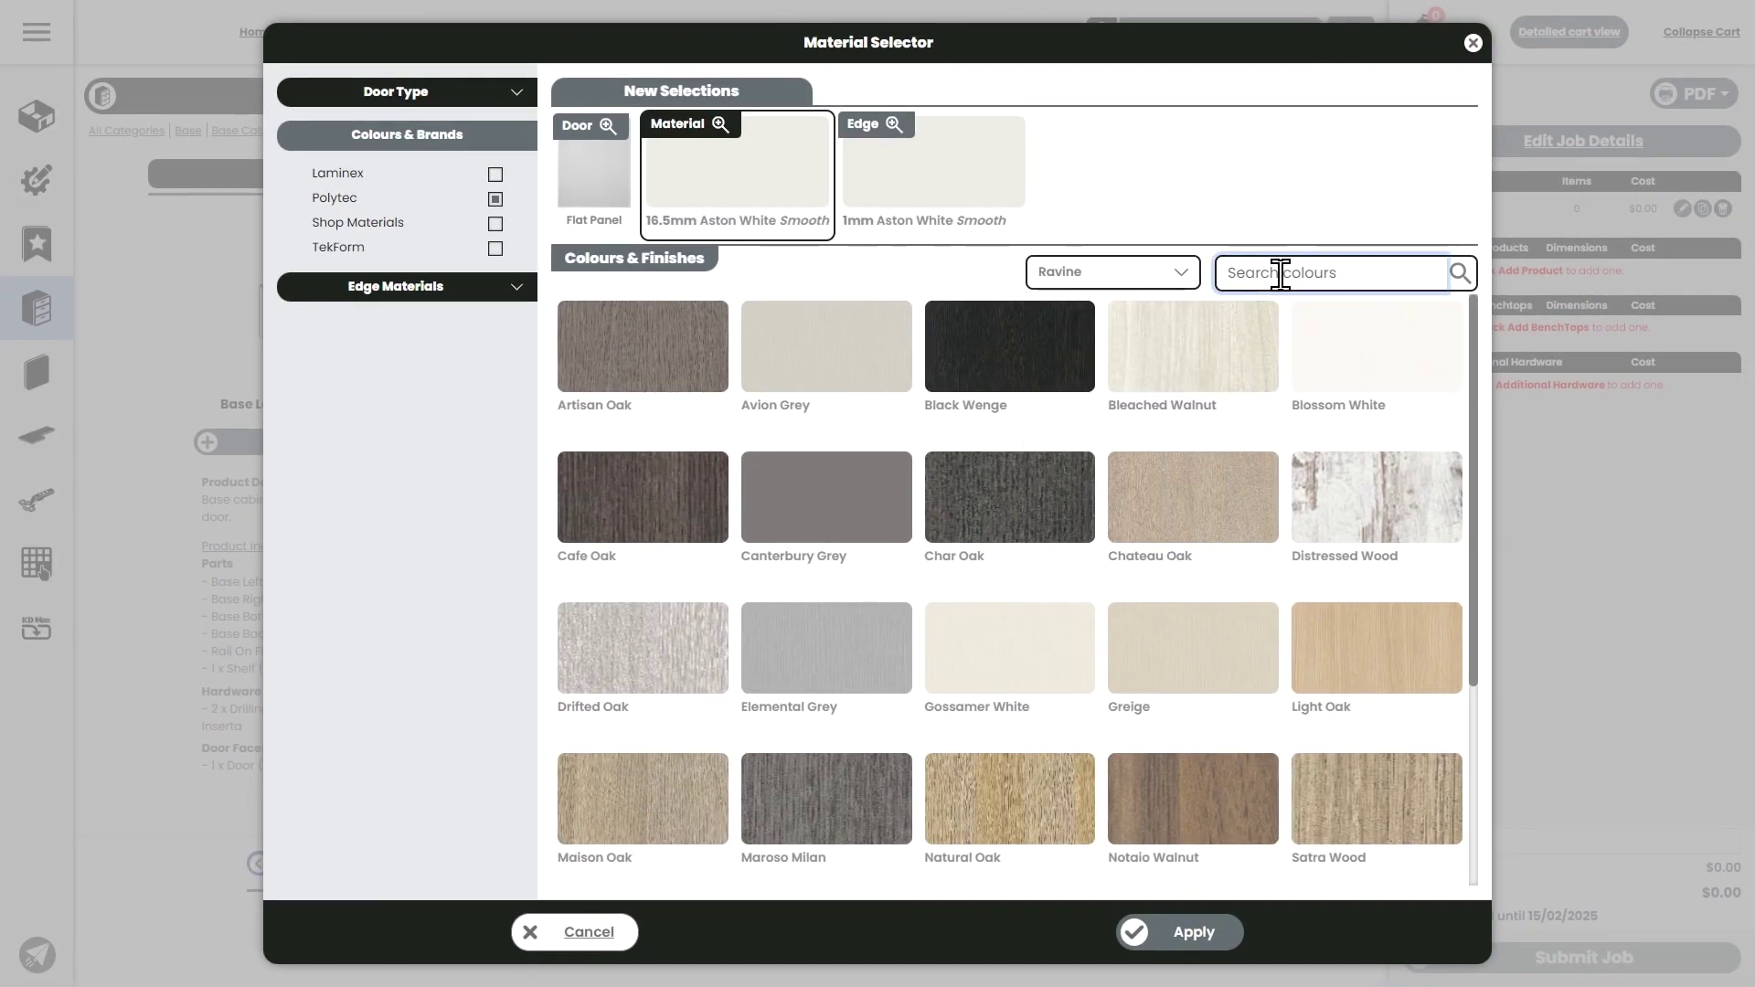
pyautogui.write('natural')
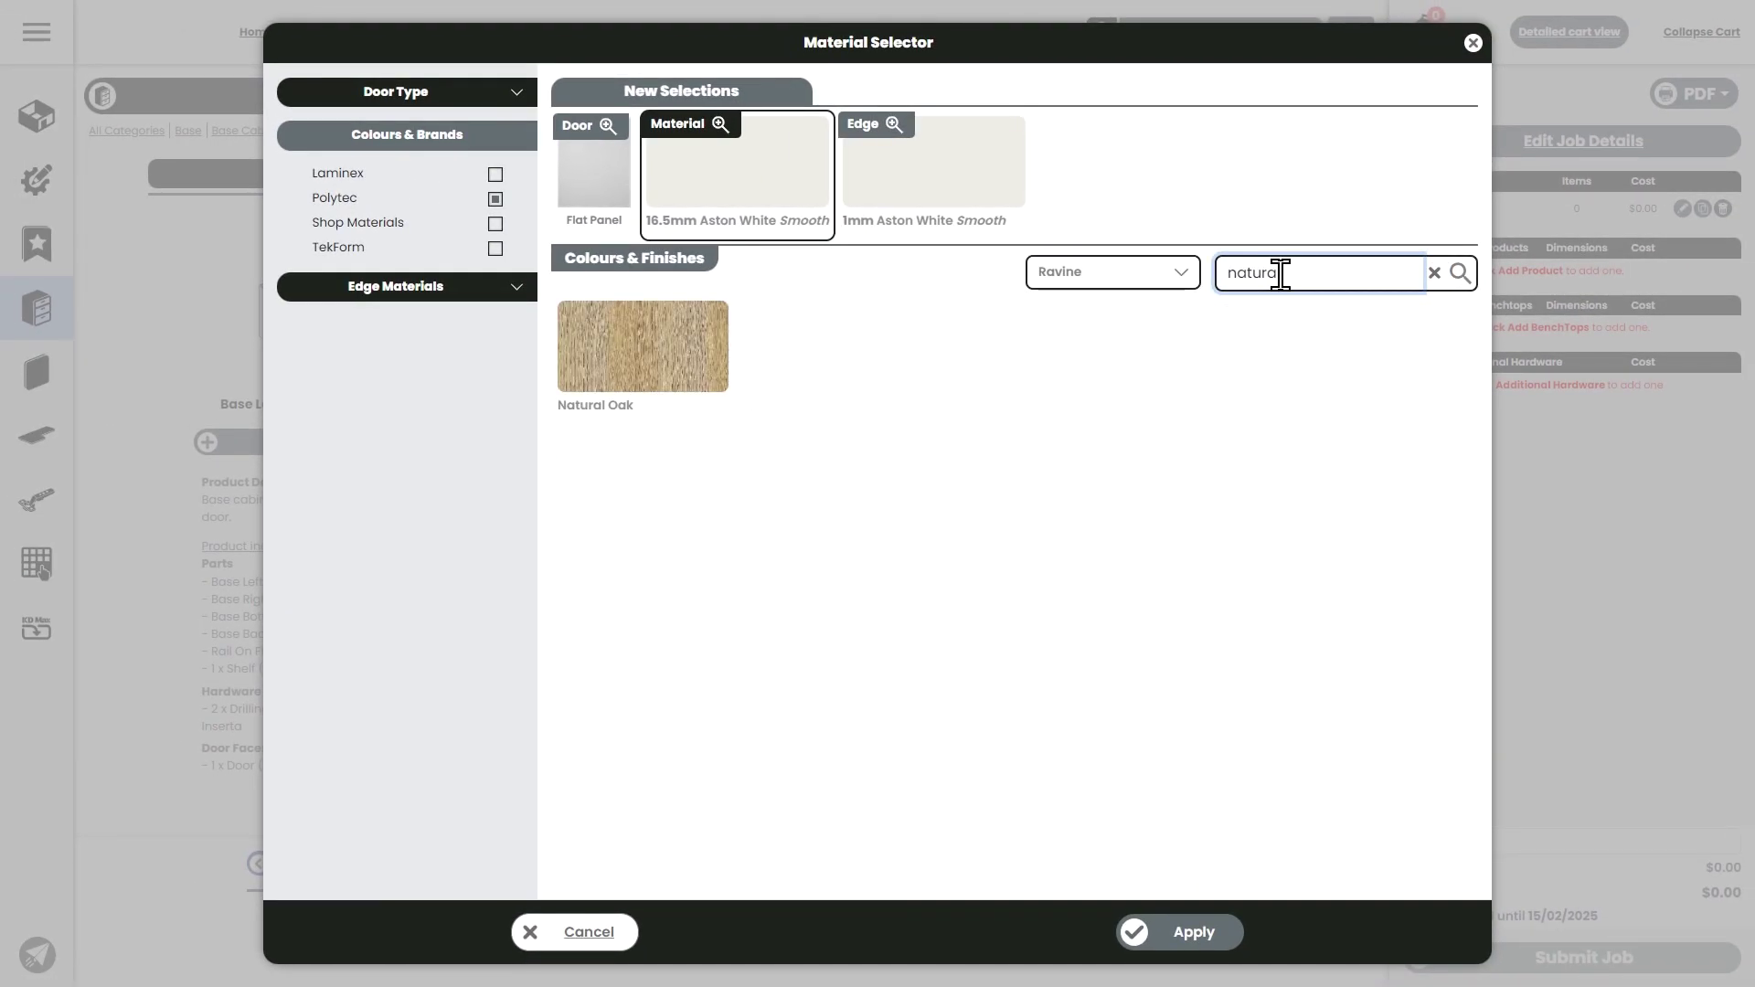
pyautogui.moveTo(632, 395)
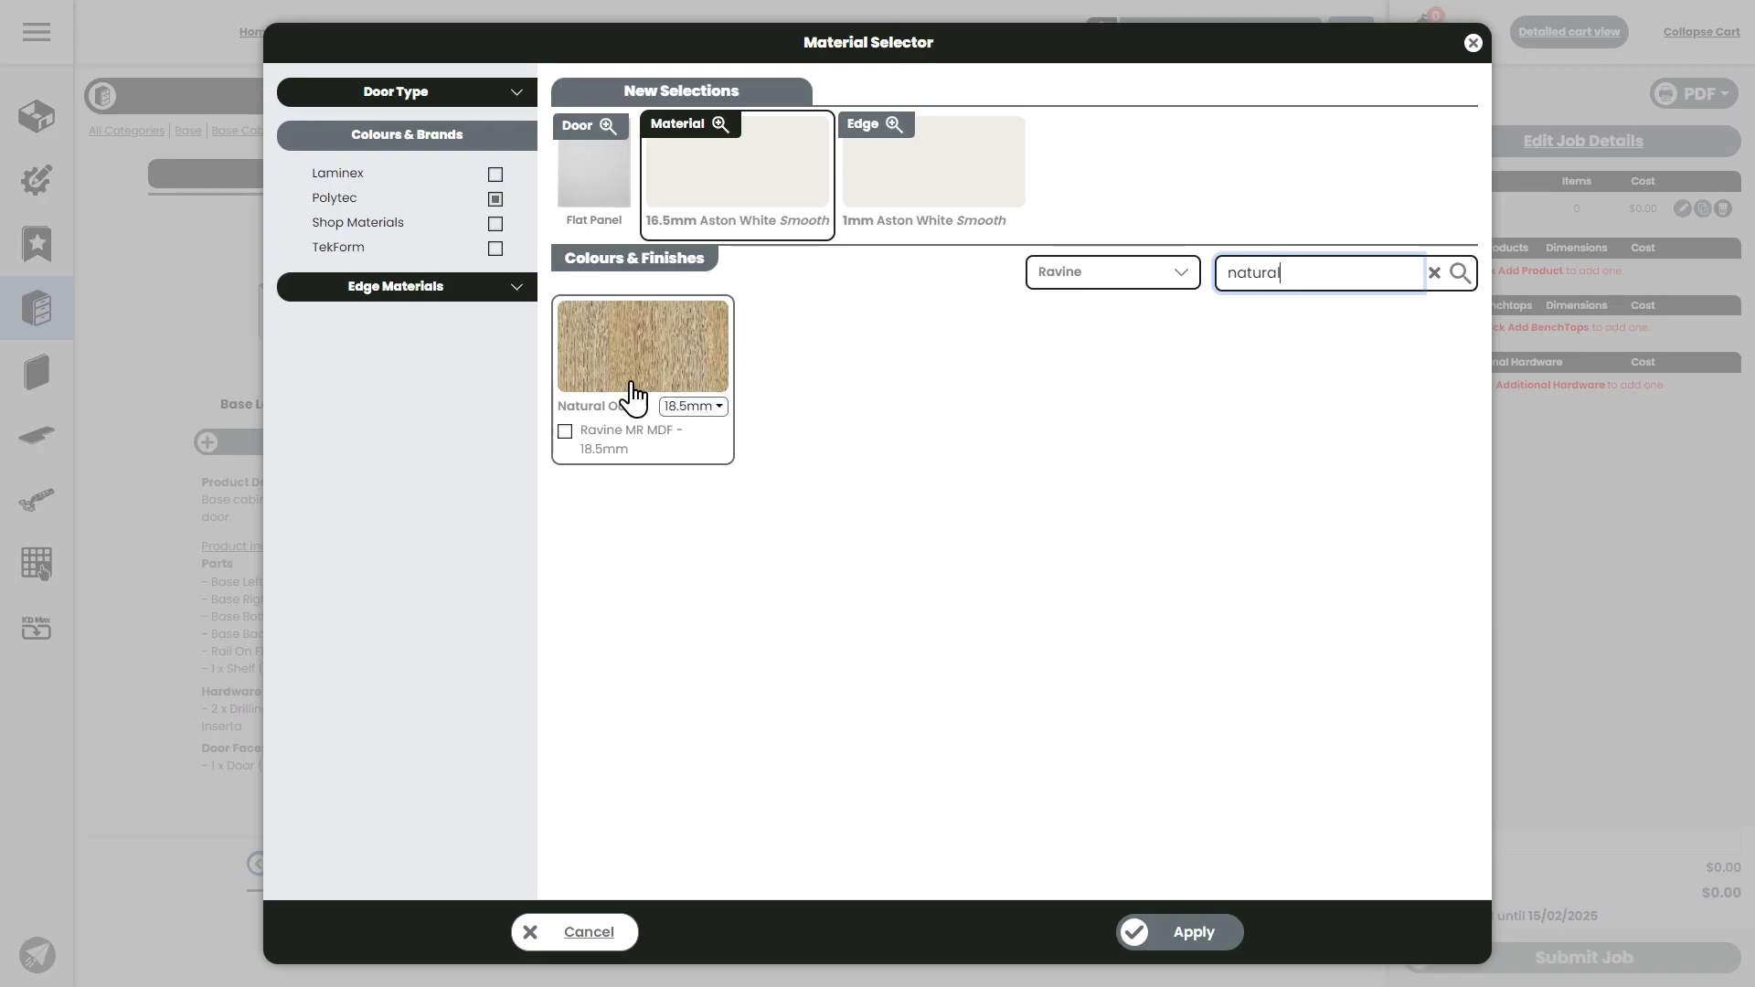
pyautogui.click(692, 407)
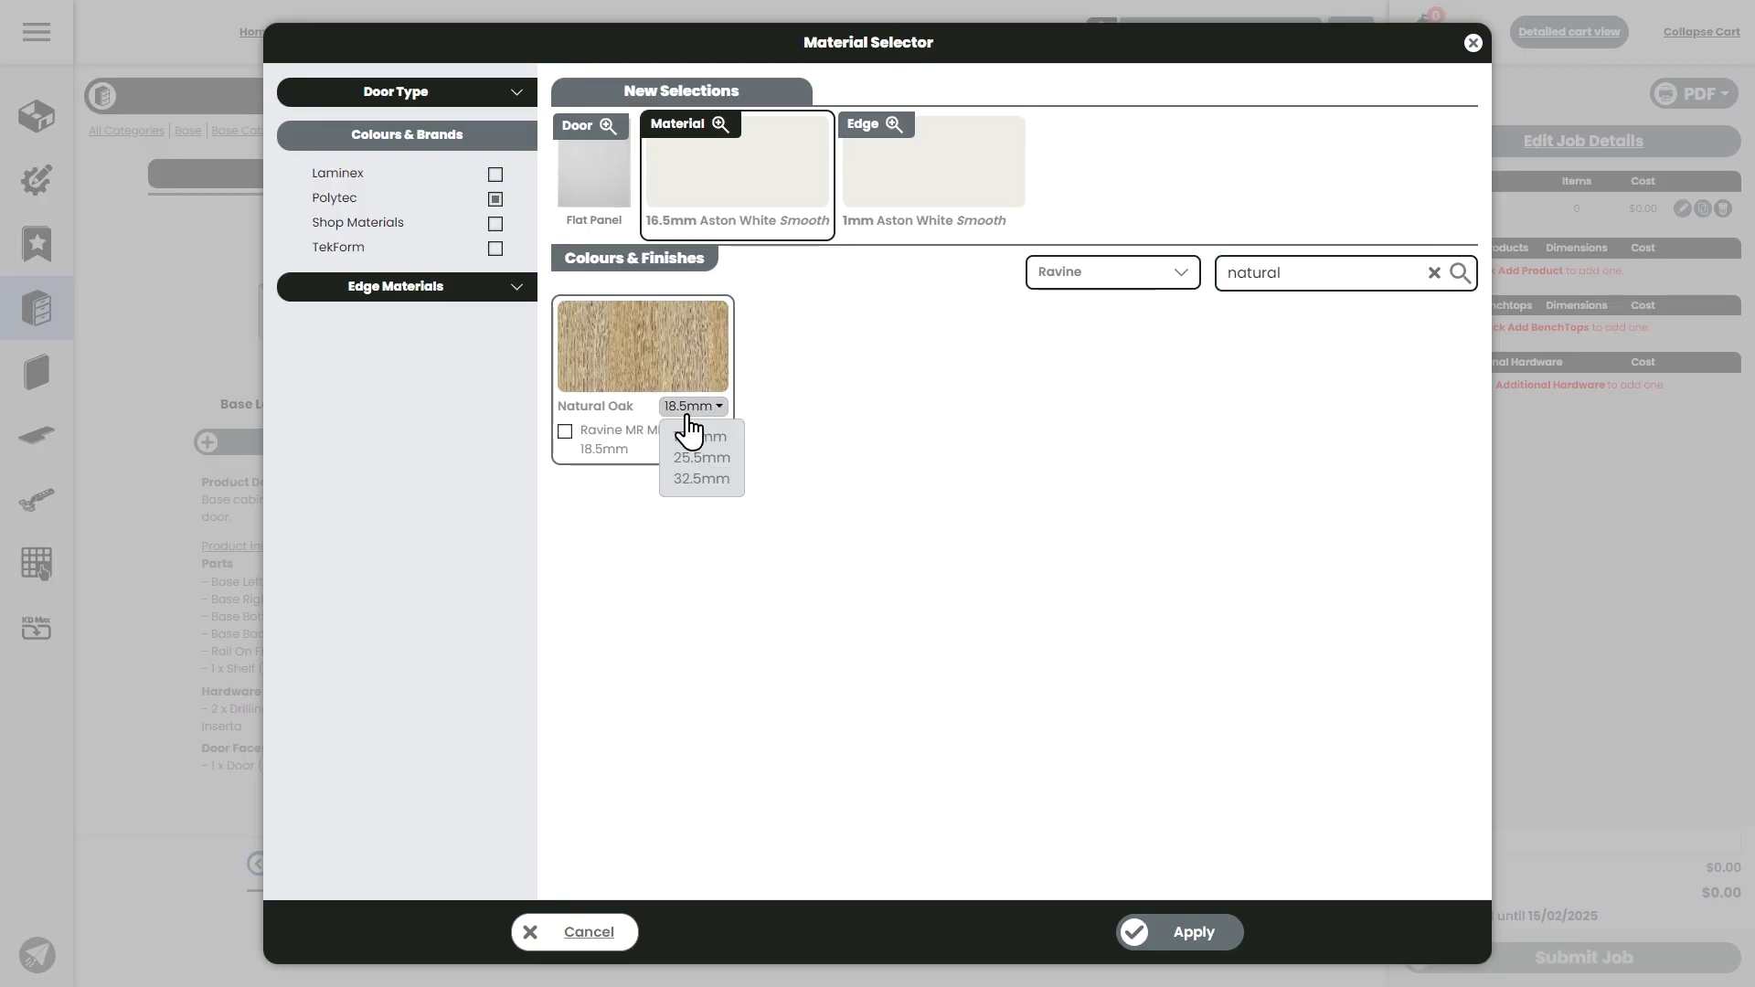
pyautogui.click(699, 436)
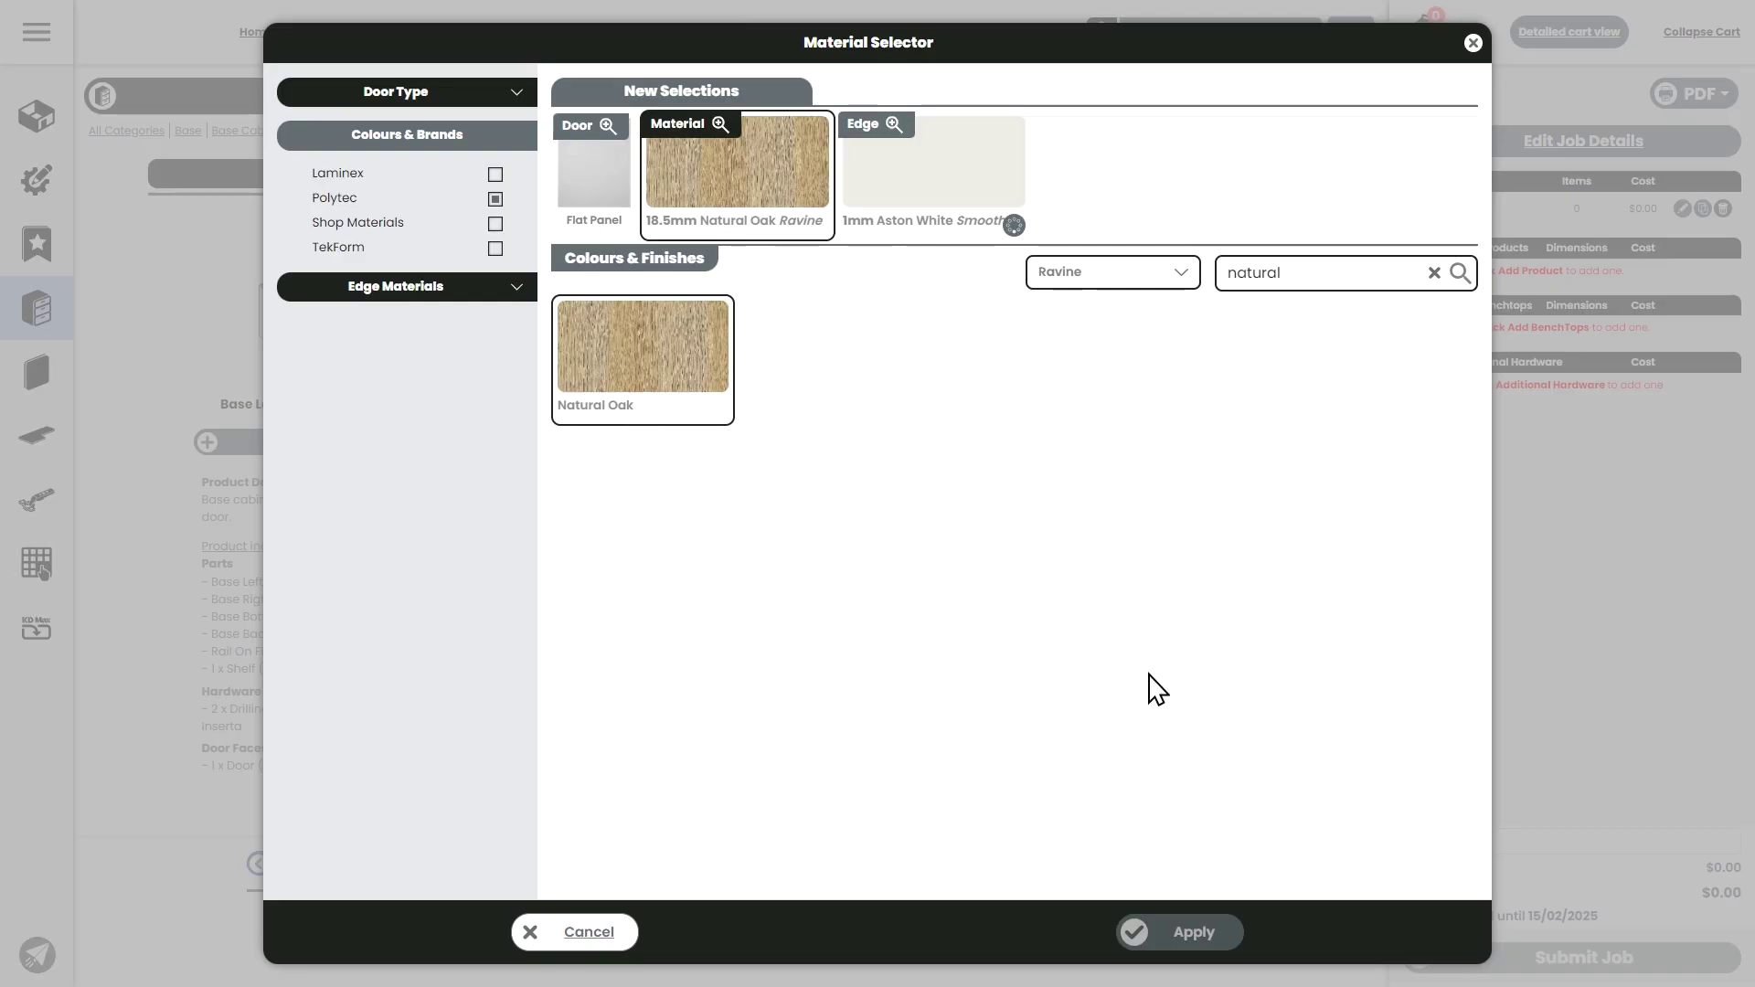
pyautogui.click(1186, 947)
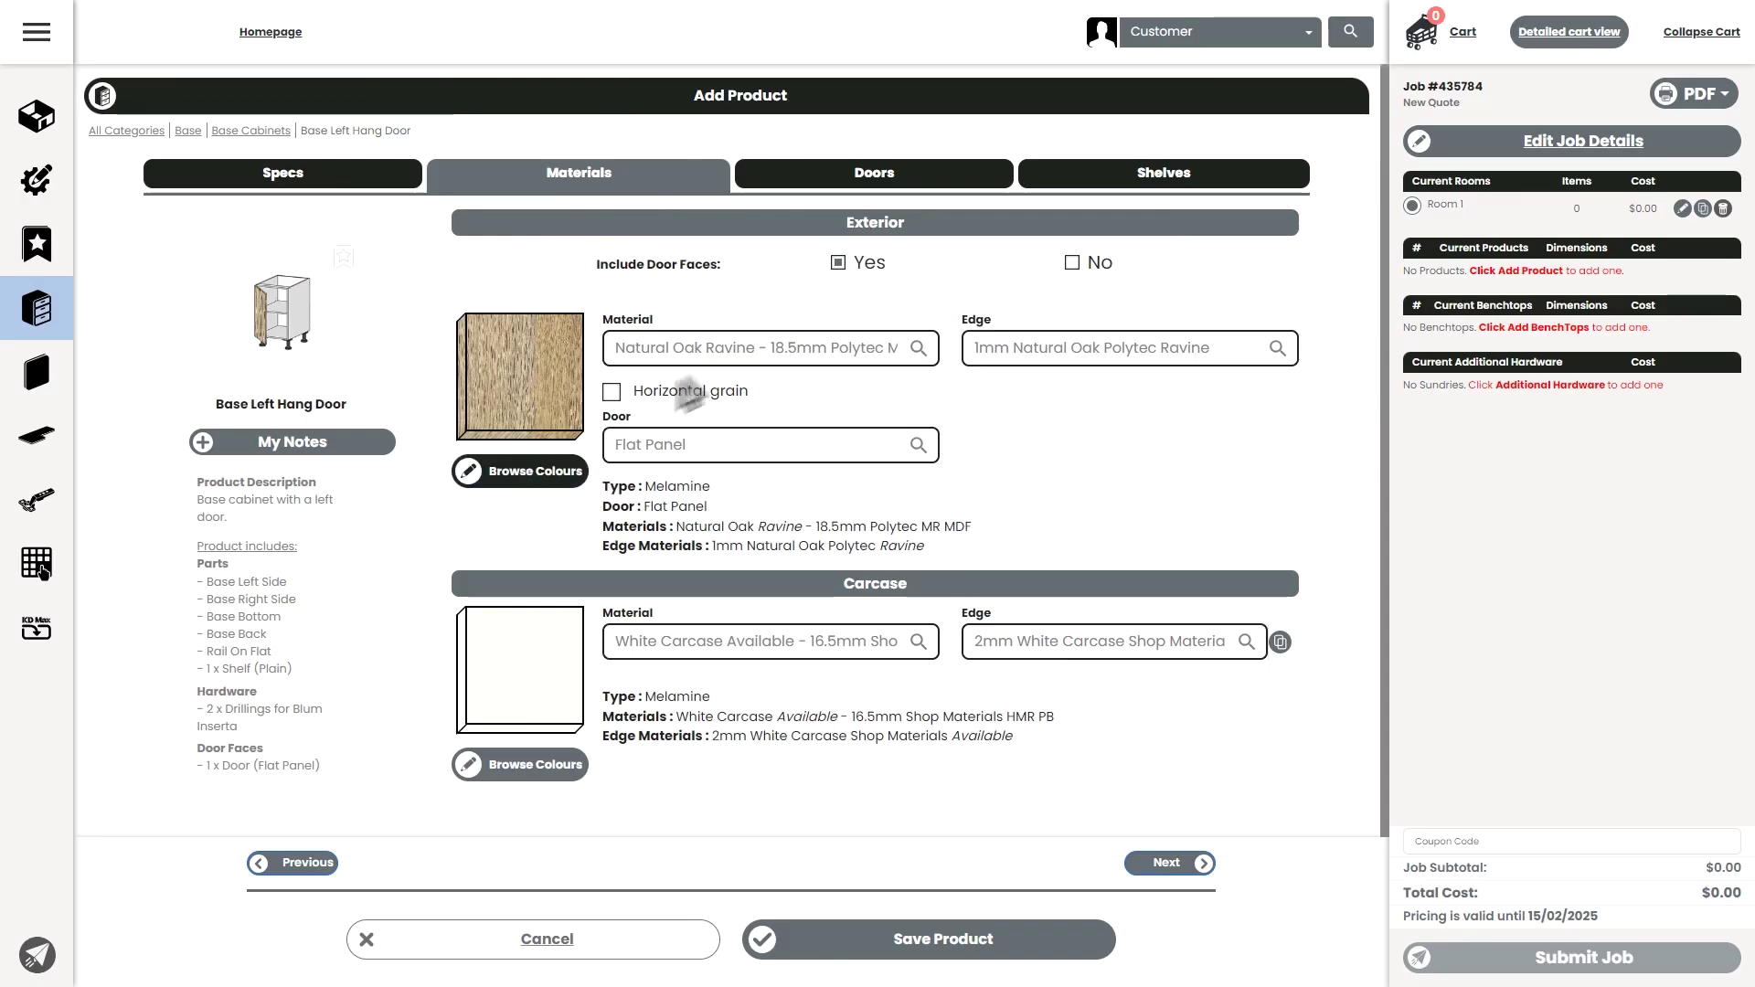
pyautogui.click(655, 358)
pyautogui.write('rav')
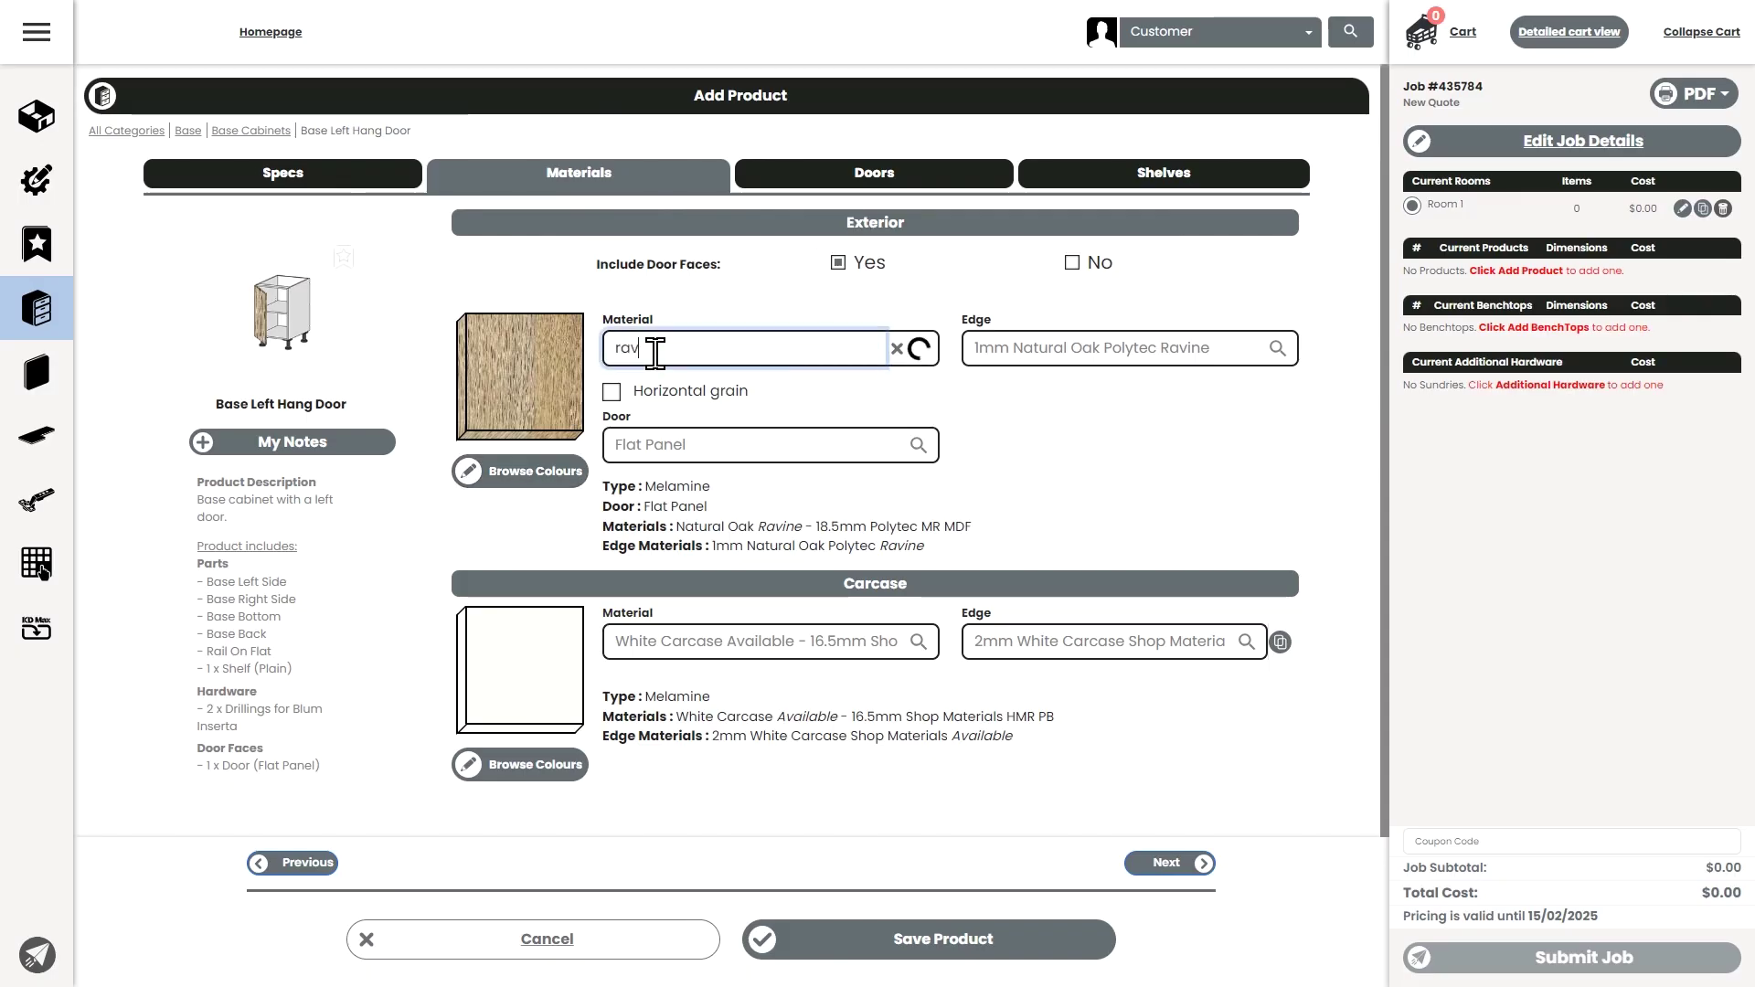
pyautogui.write('ine polytec')
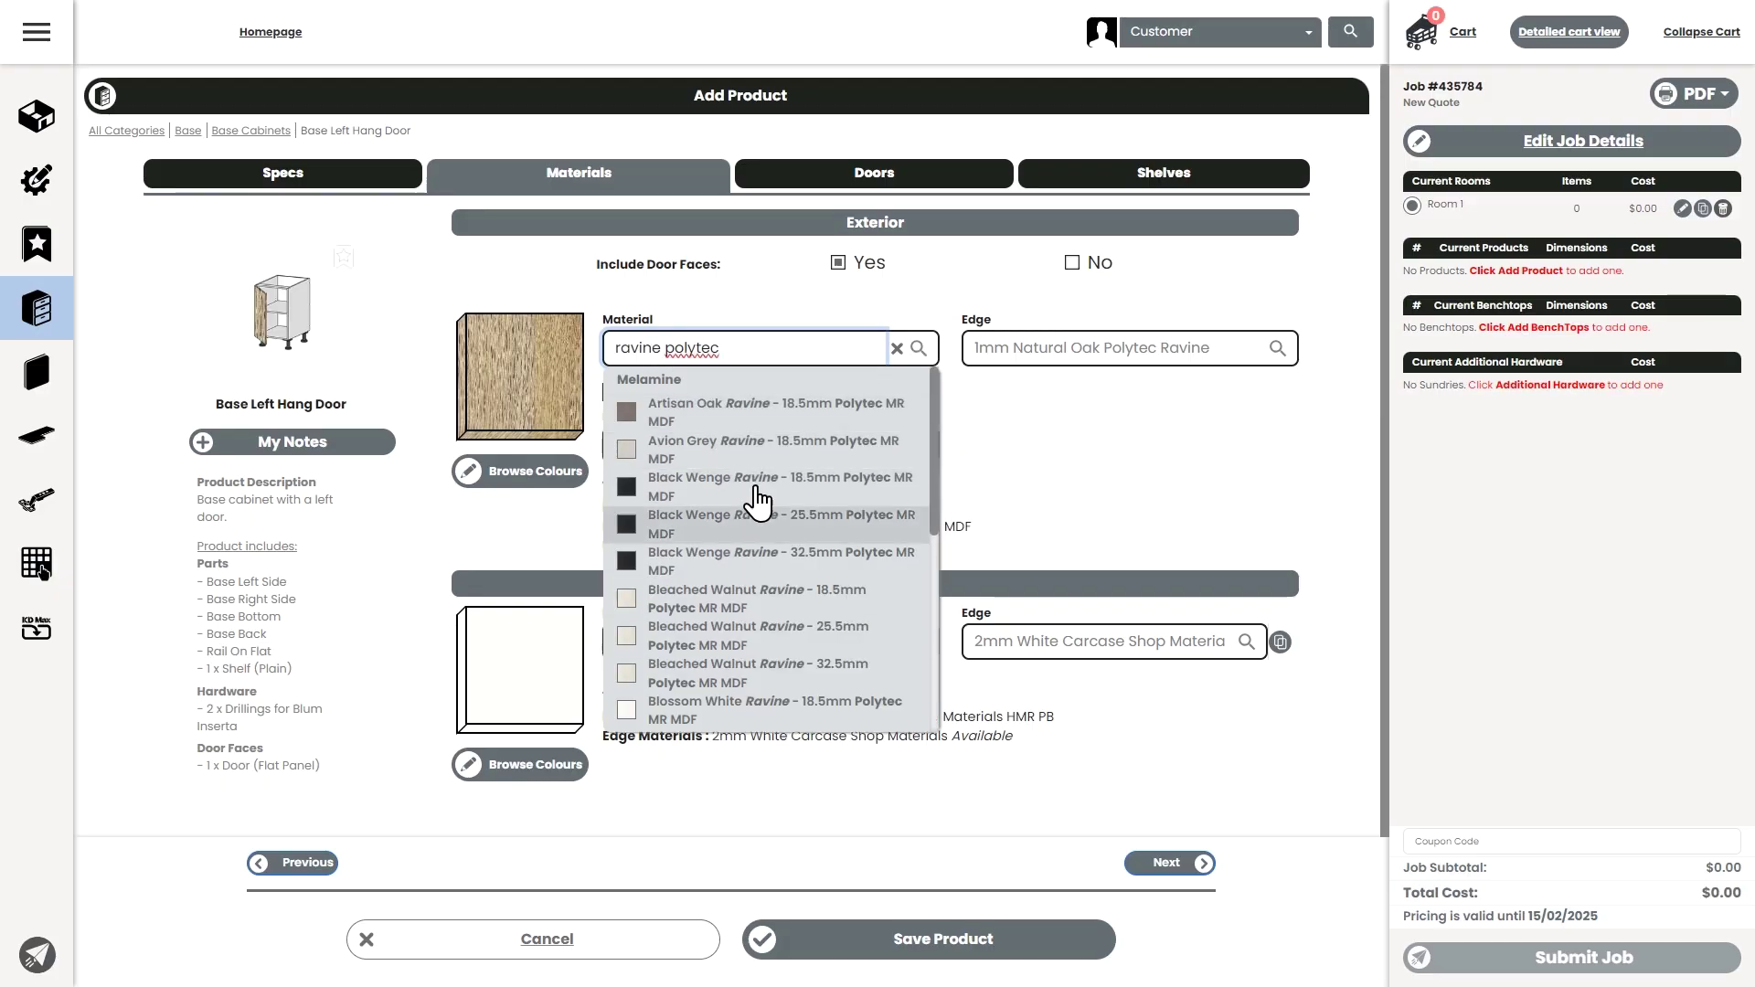
pyautogui.click(1019, 544)
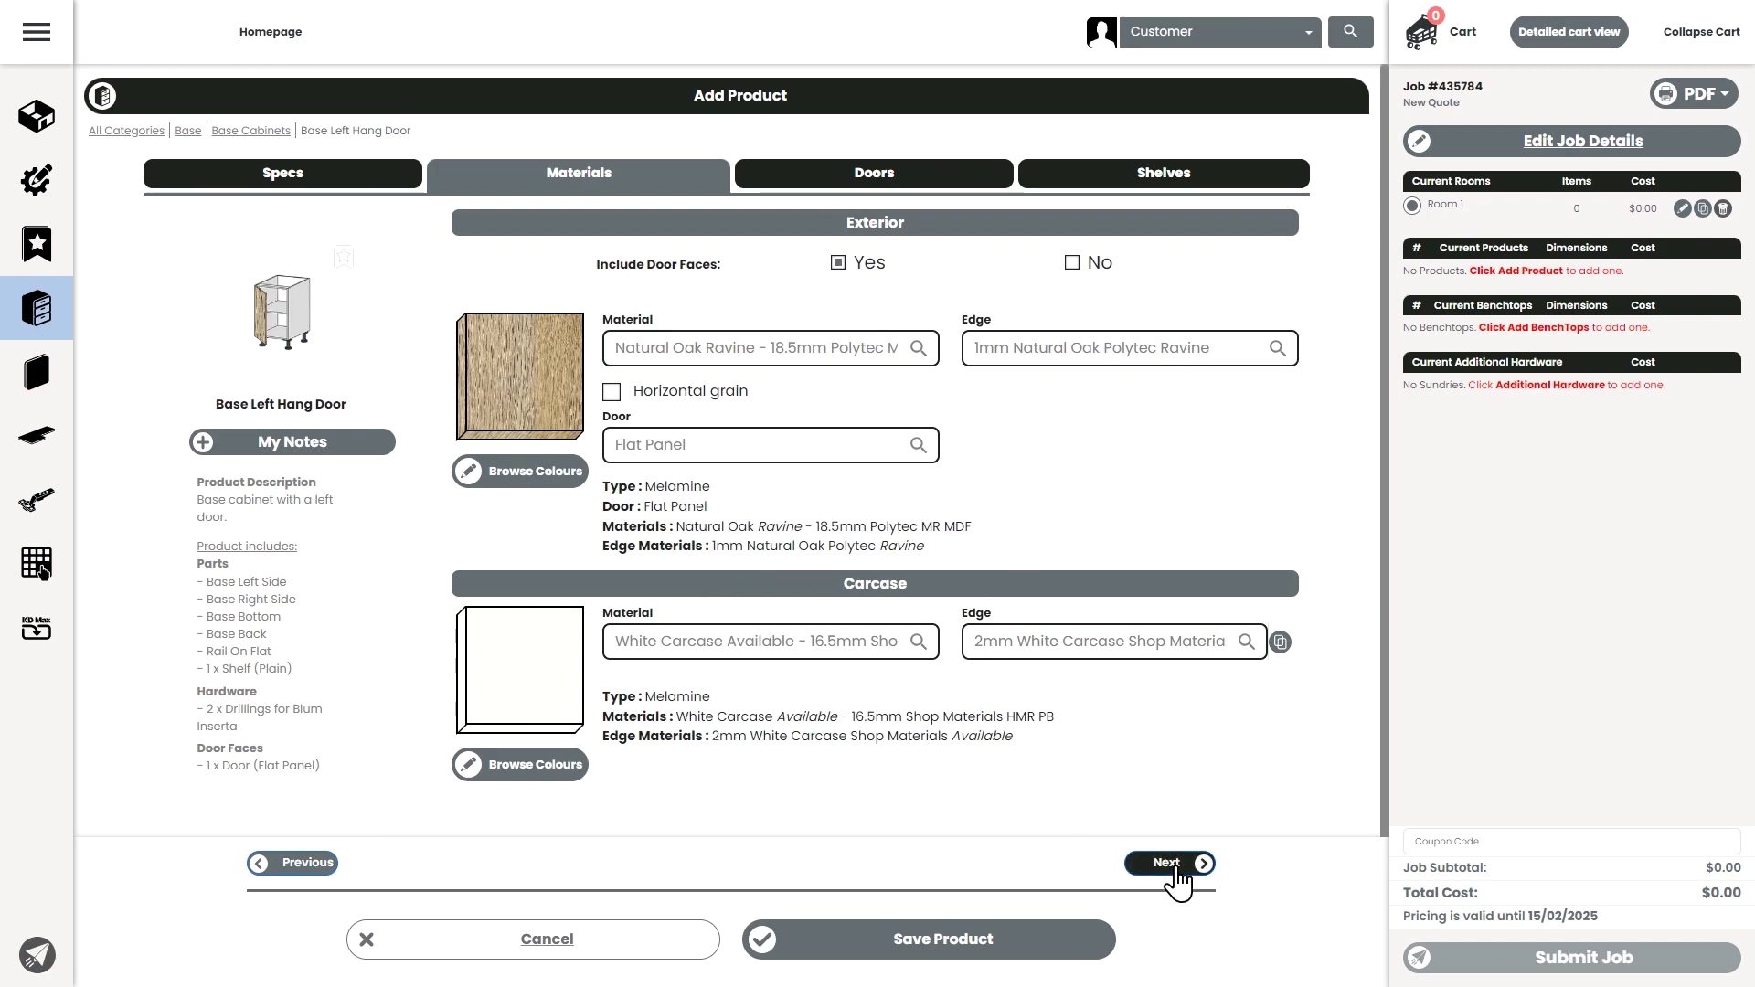
# - Try a 150 mm top door margin and rotate the preview to inspect it
pyautogui.click(1176, 866)
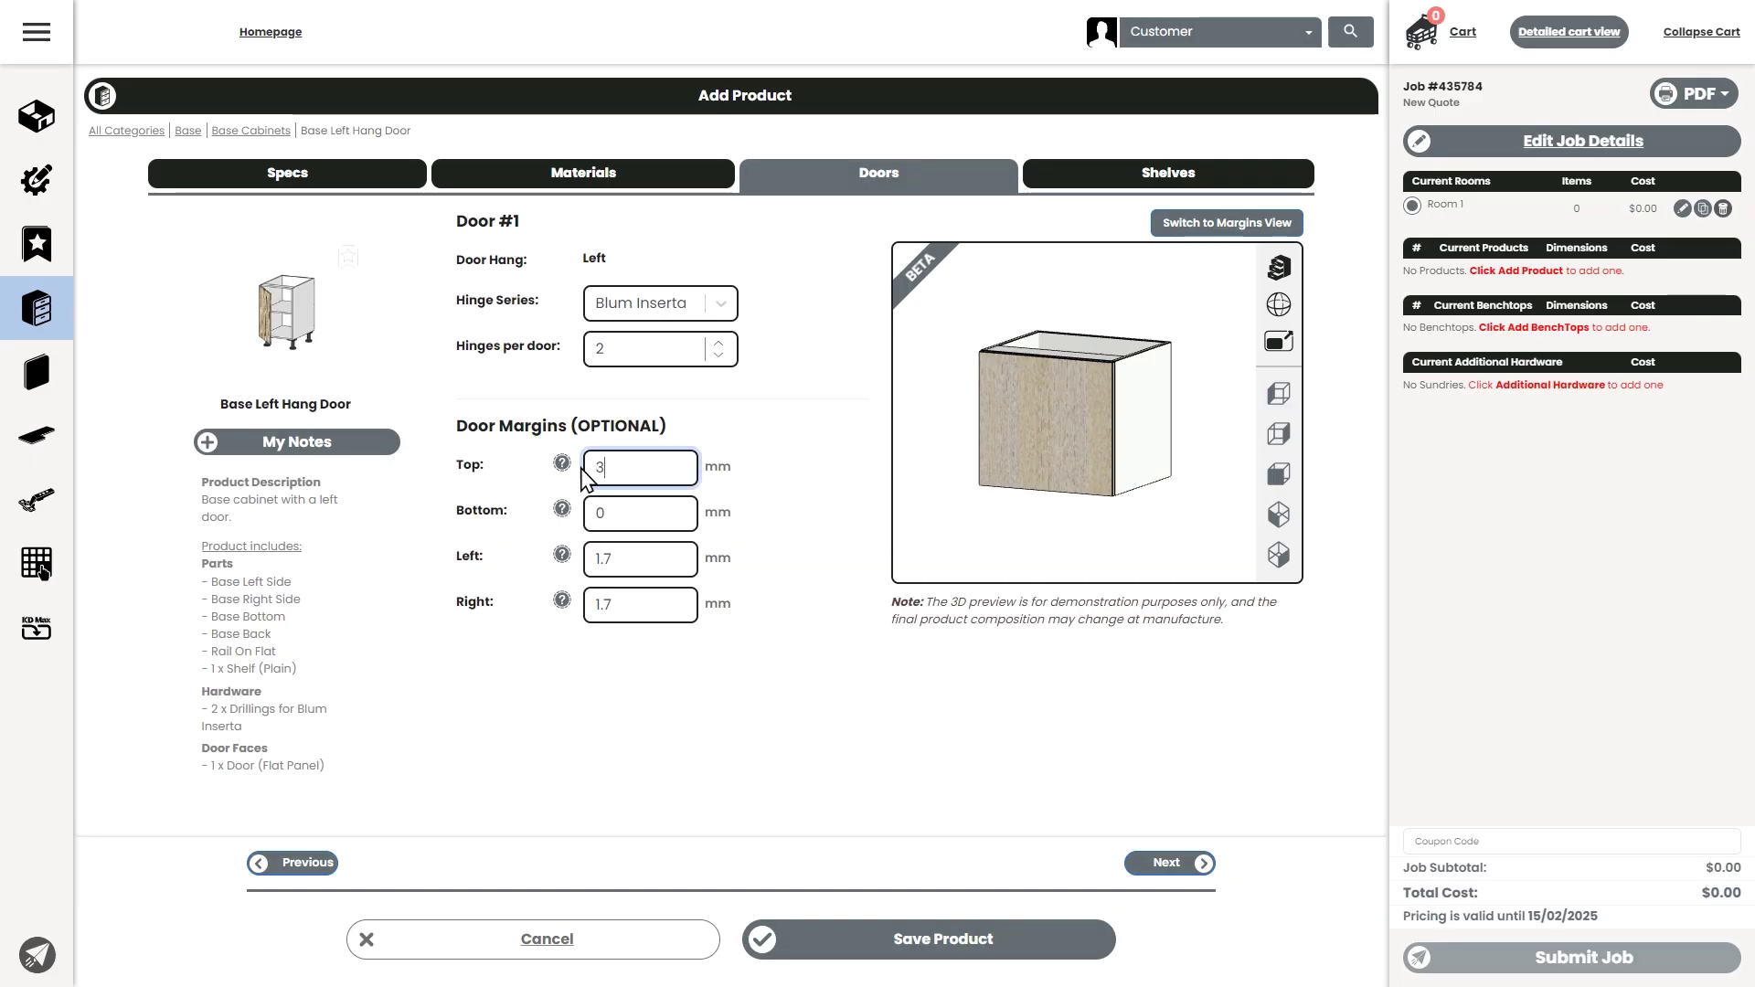
pyautogui.doubleClick(585, 470)
pyautogui.write('150')
pyautogui.press('Tab')
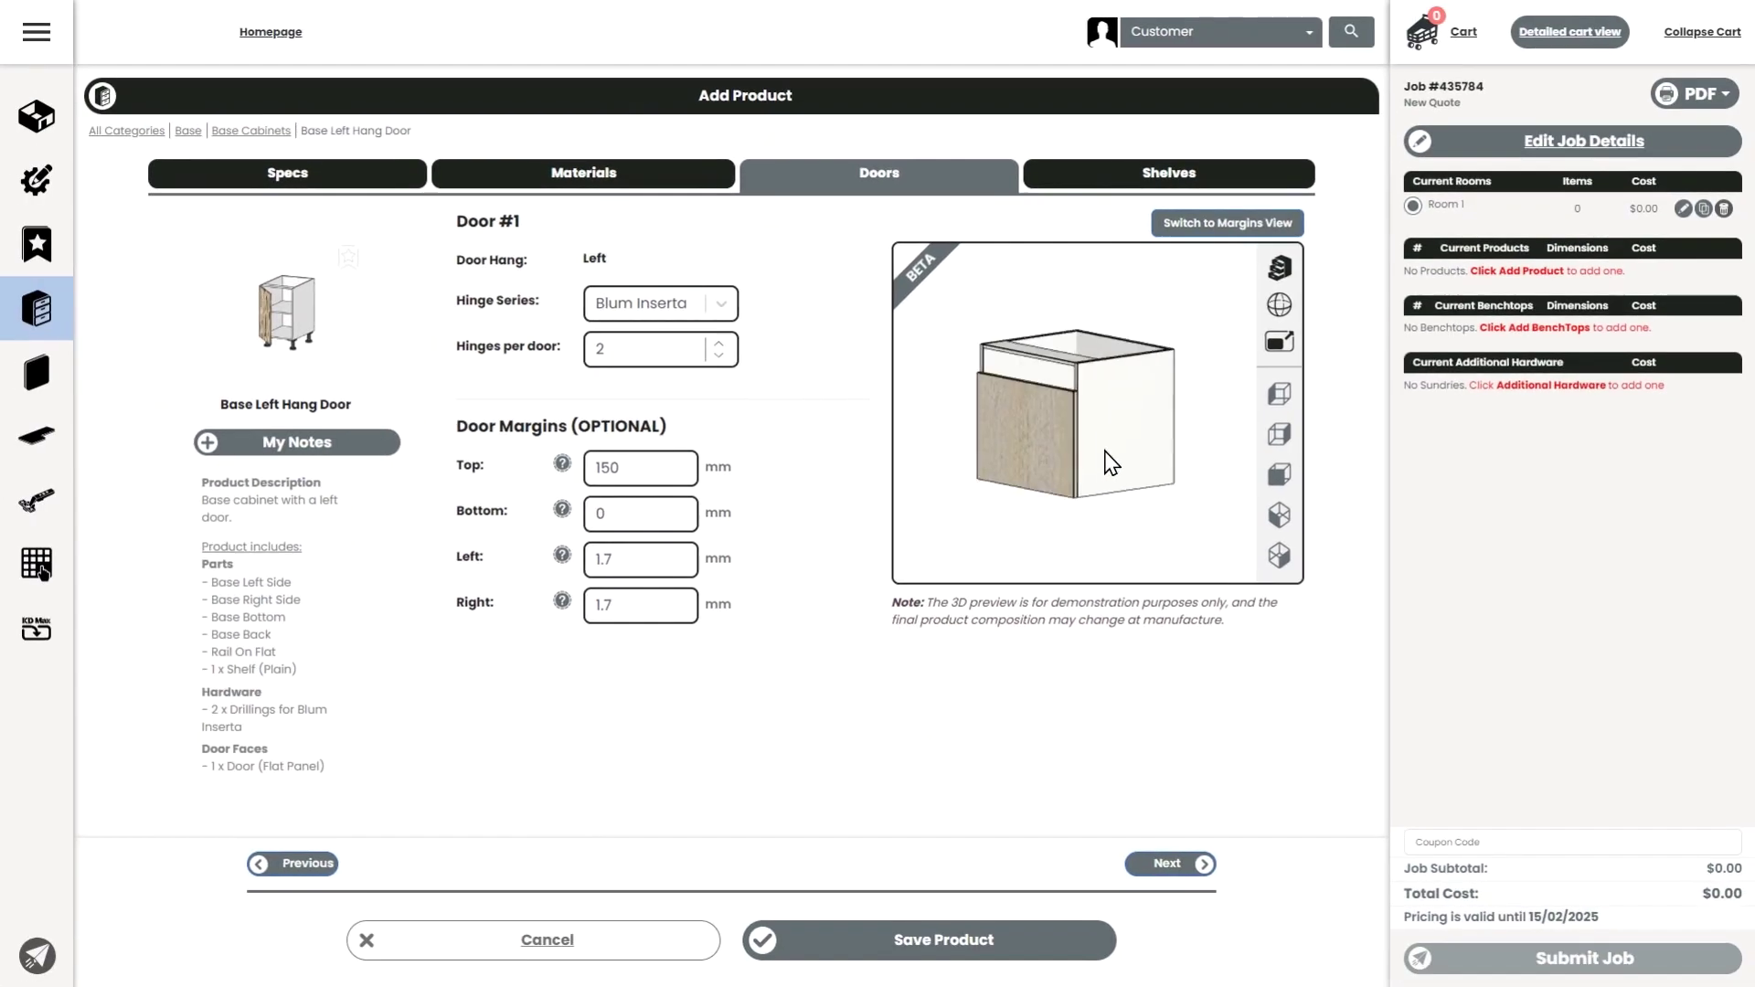
pyautogui.moveTo(704, 225); pyautogui.dragTo(694, 380)
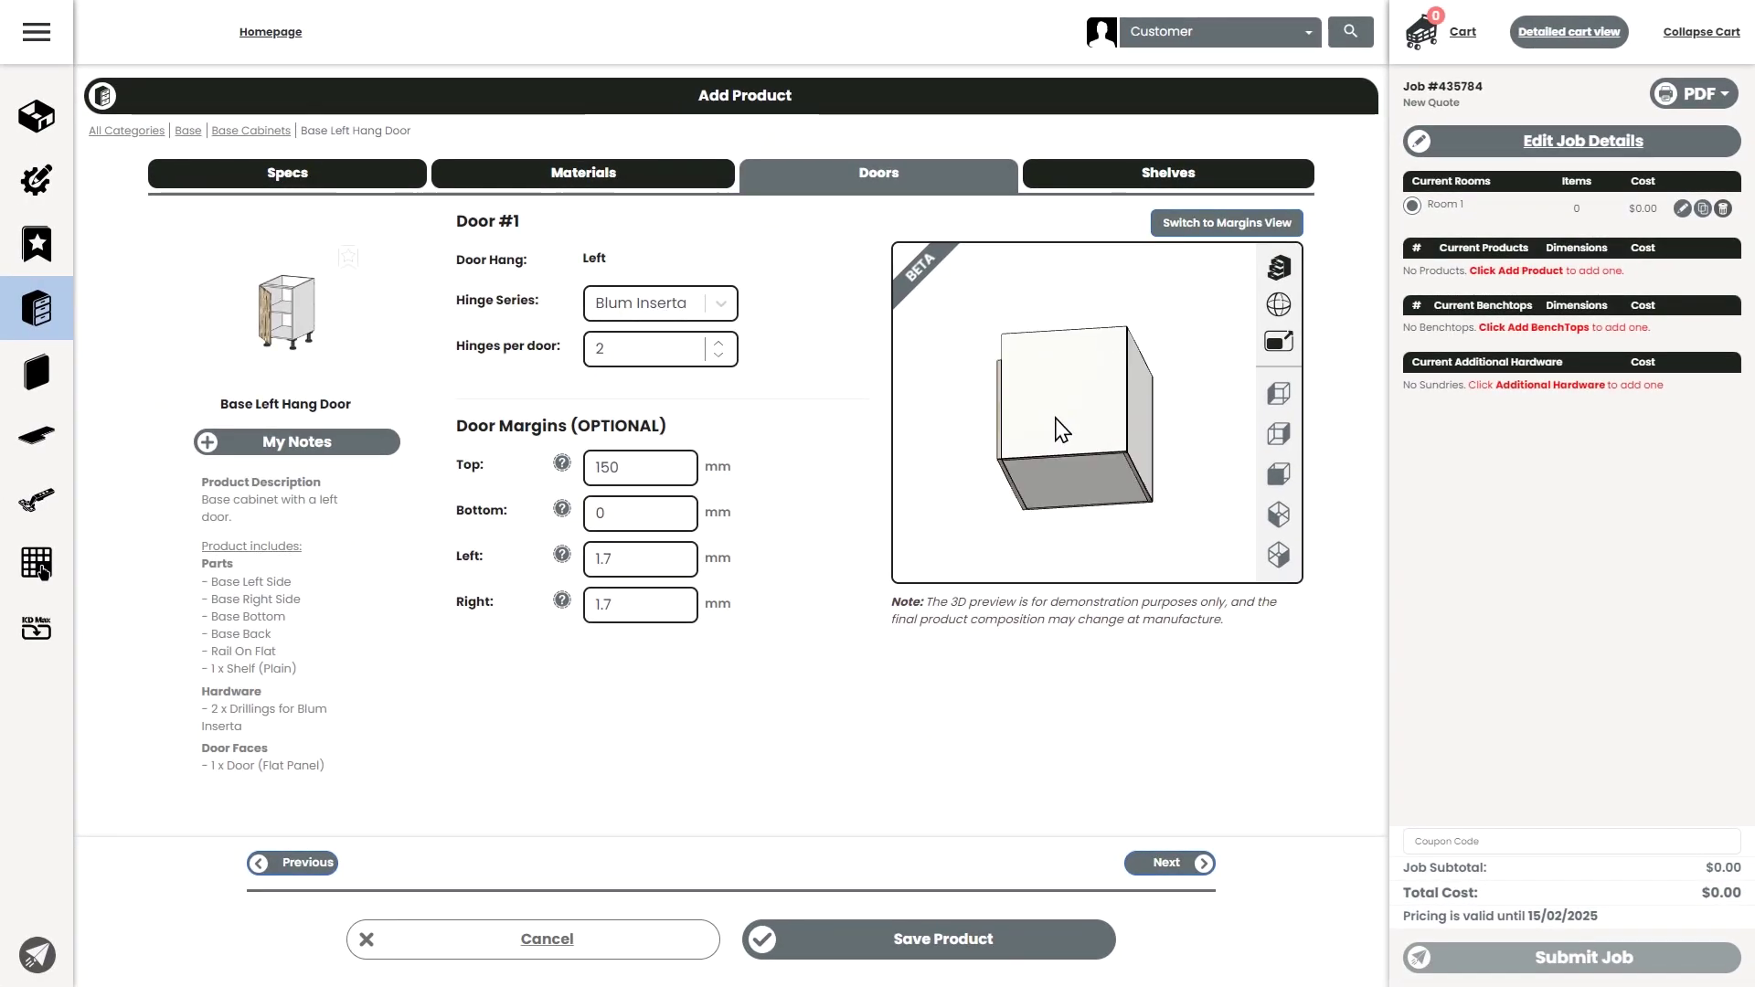
pyautogui.moveTo(1061, 429); pyautogui.dragTo(1099, 466)
# - Test a -100 mm bottom door margin, then reset it to 0 mm
pyautogui.doubleClick(599, 522)
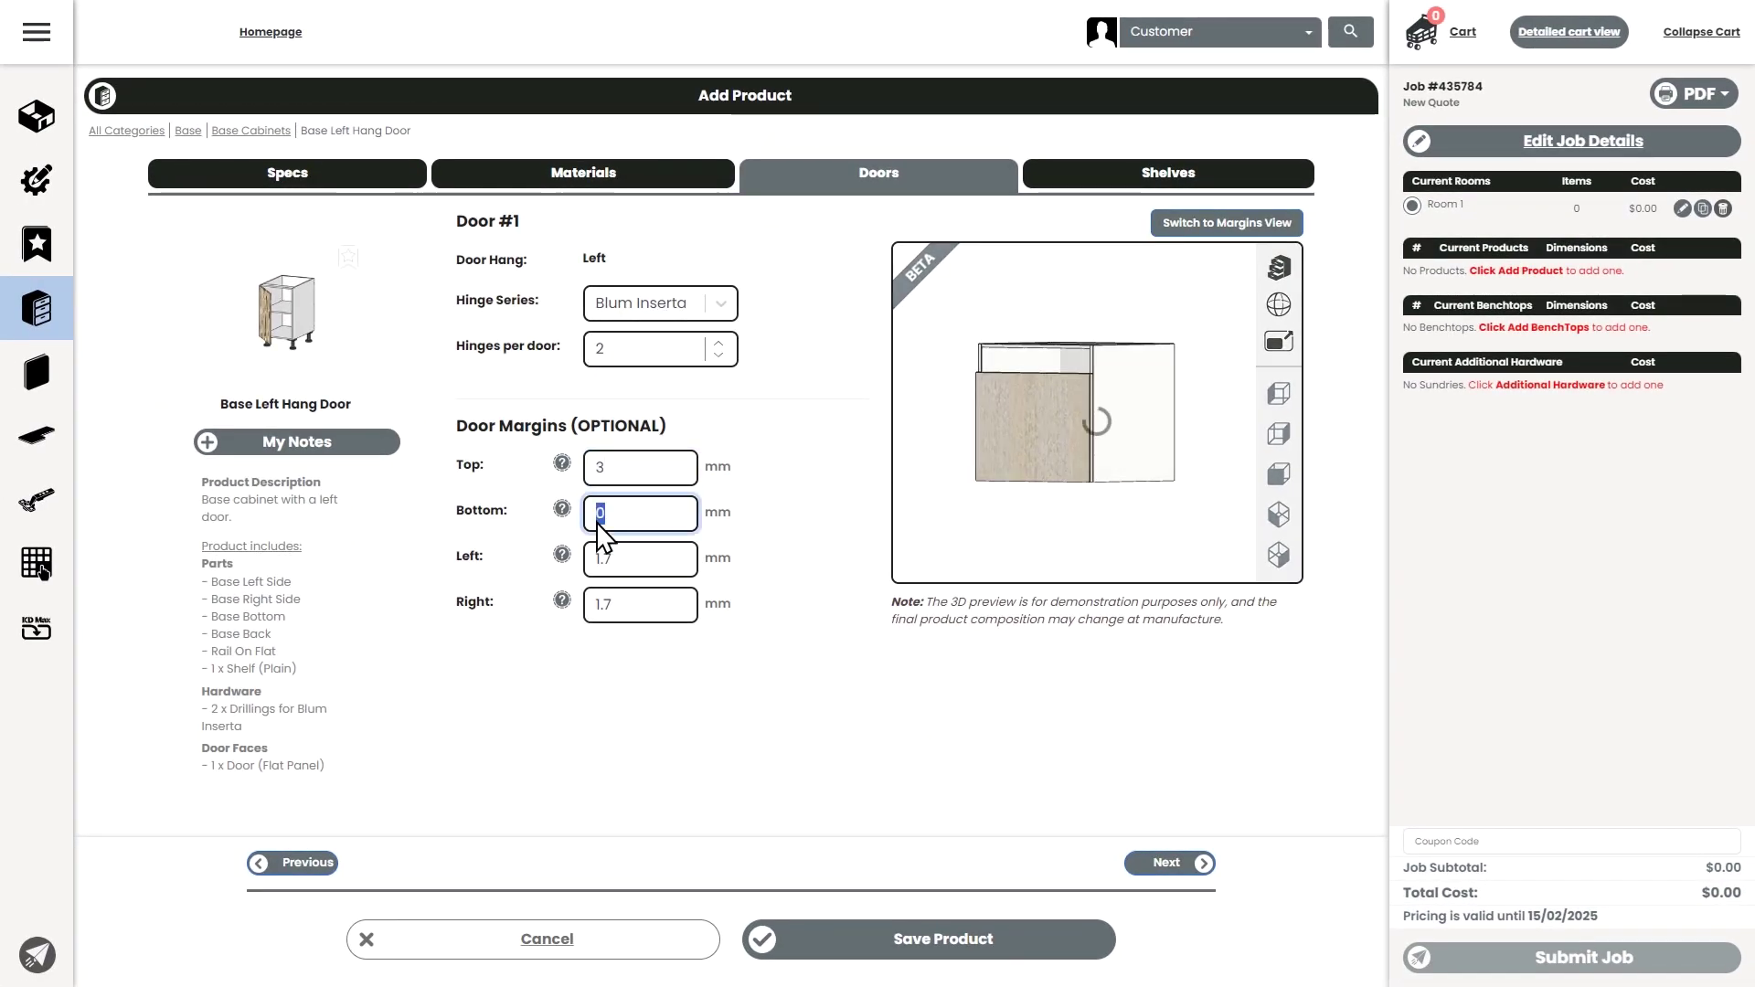
pyautogui.write('-100')
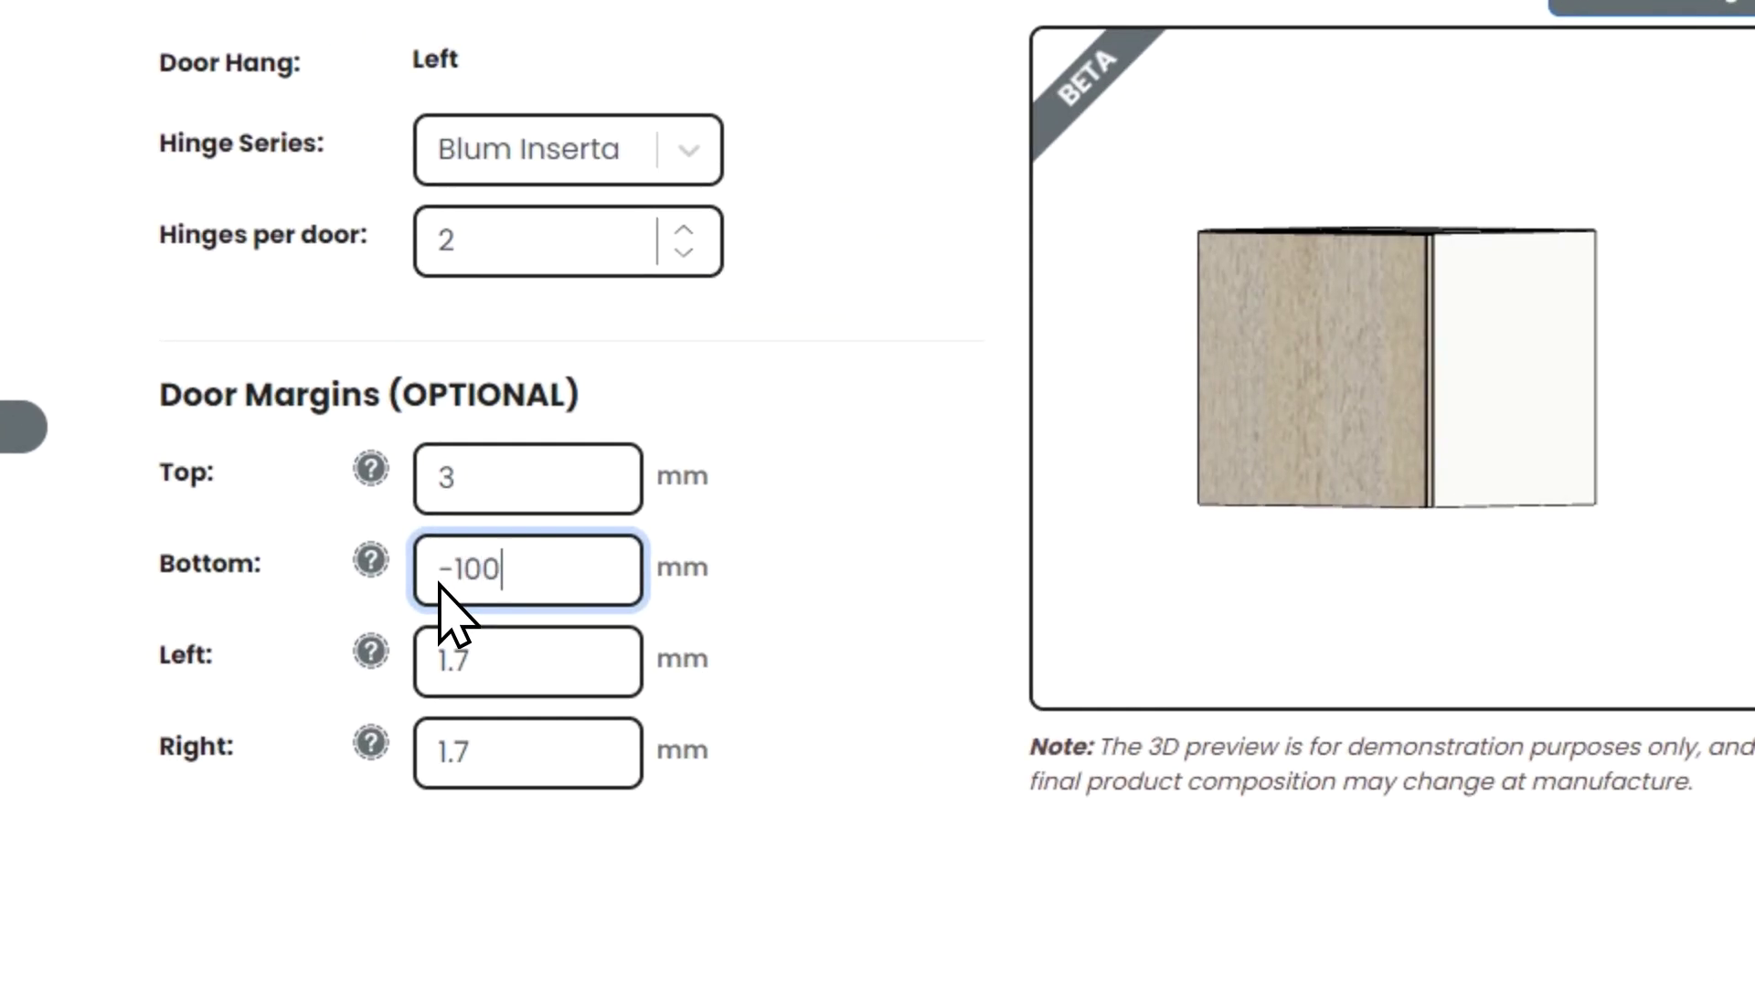
pyautogui.press('Tab')
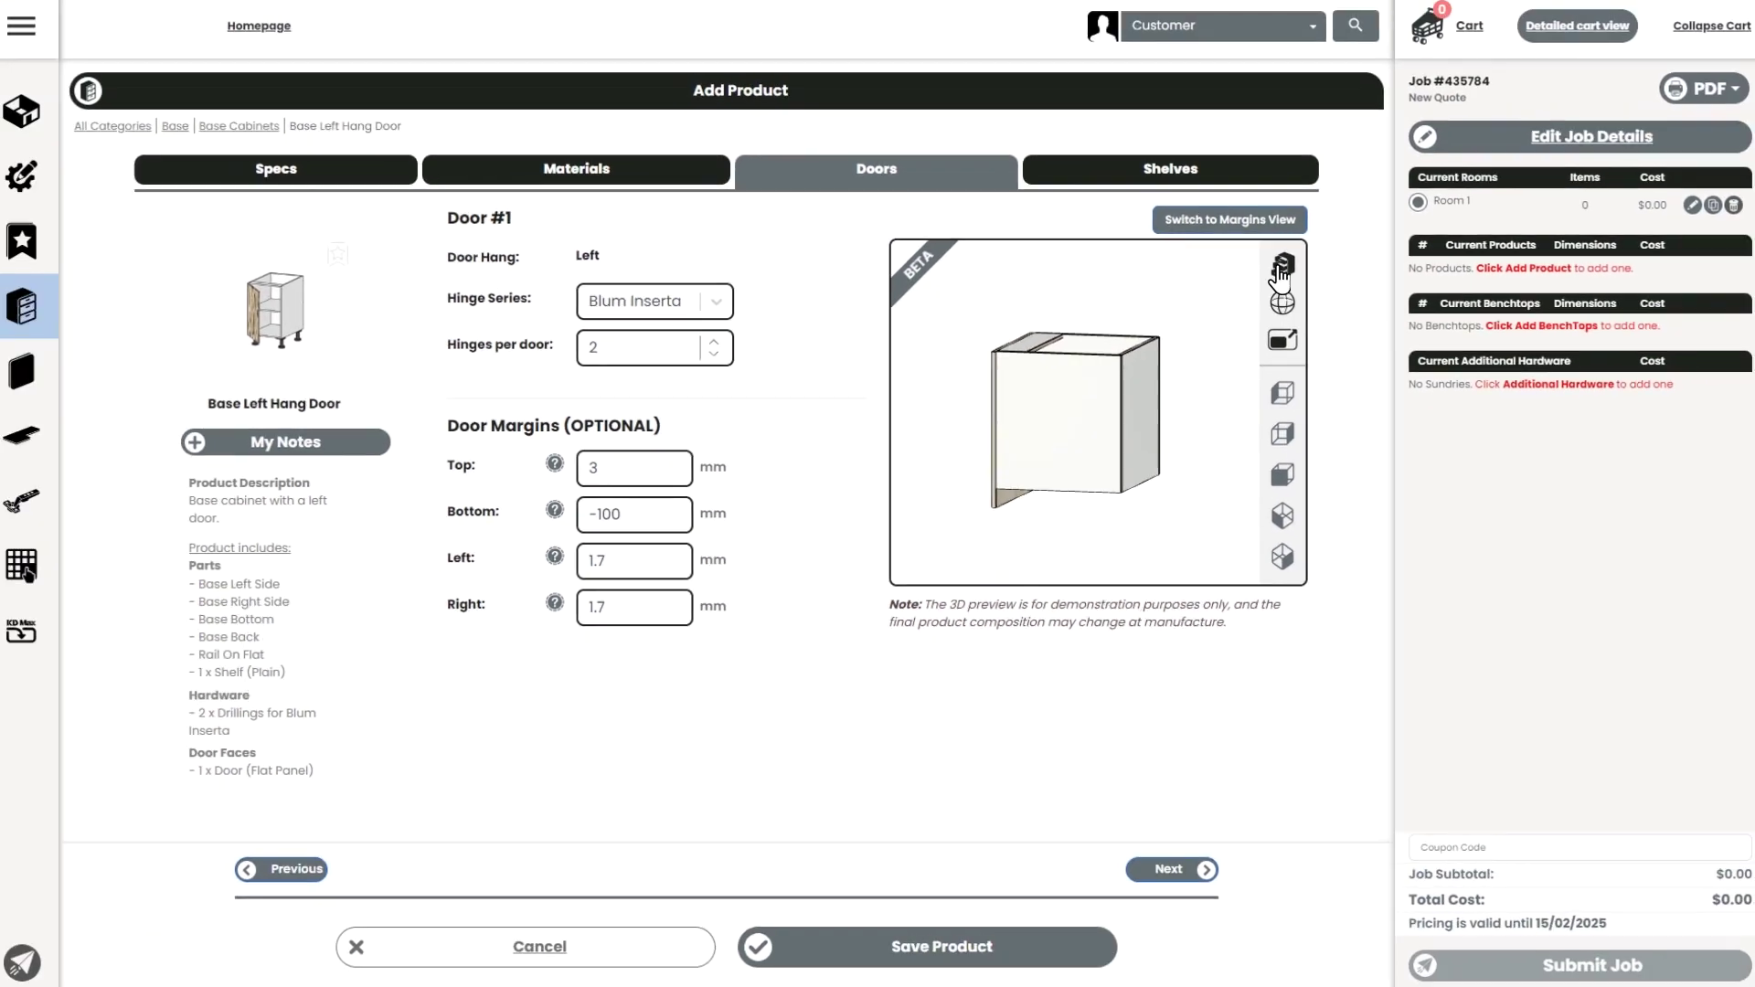
pyautogui.click(1279, 268)
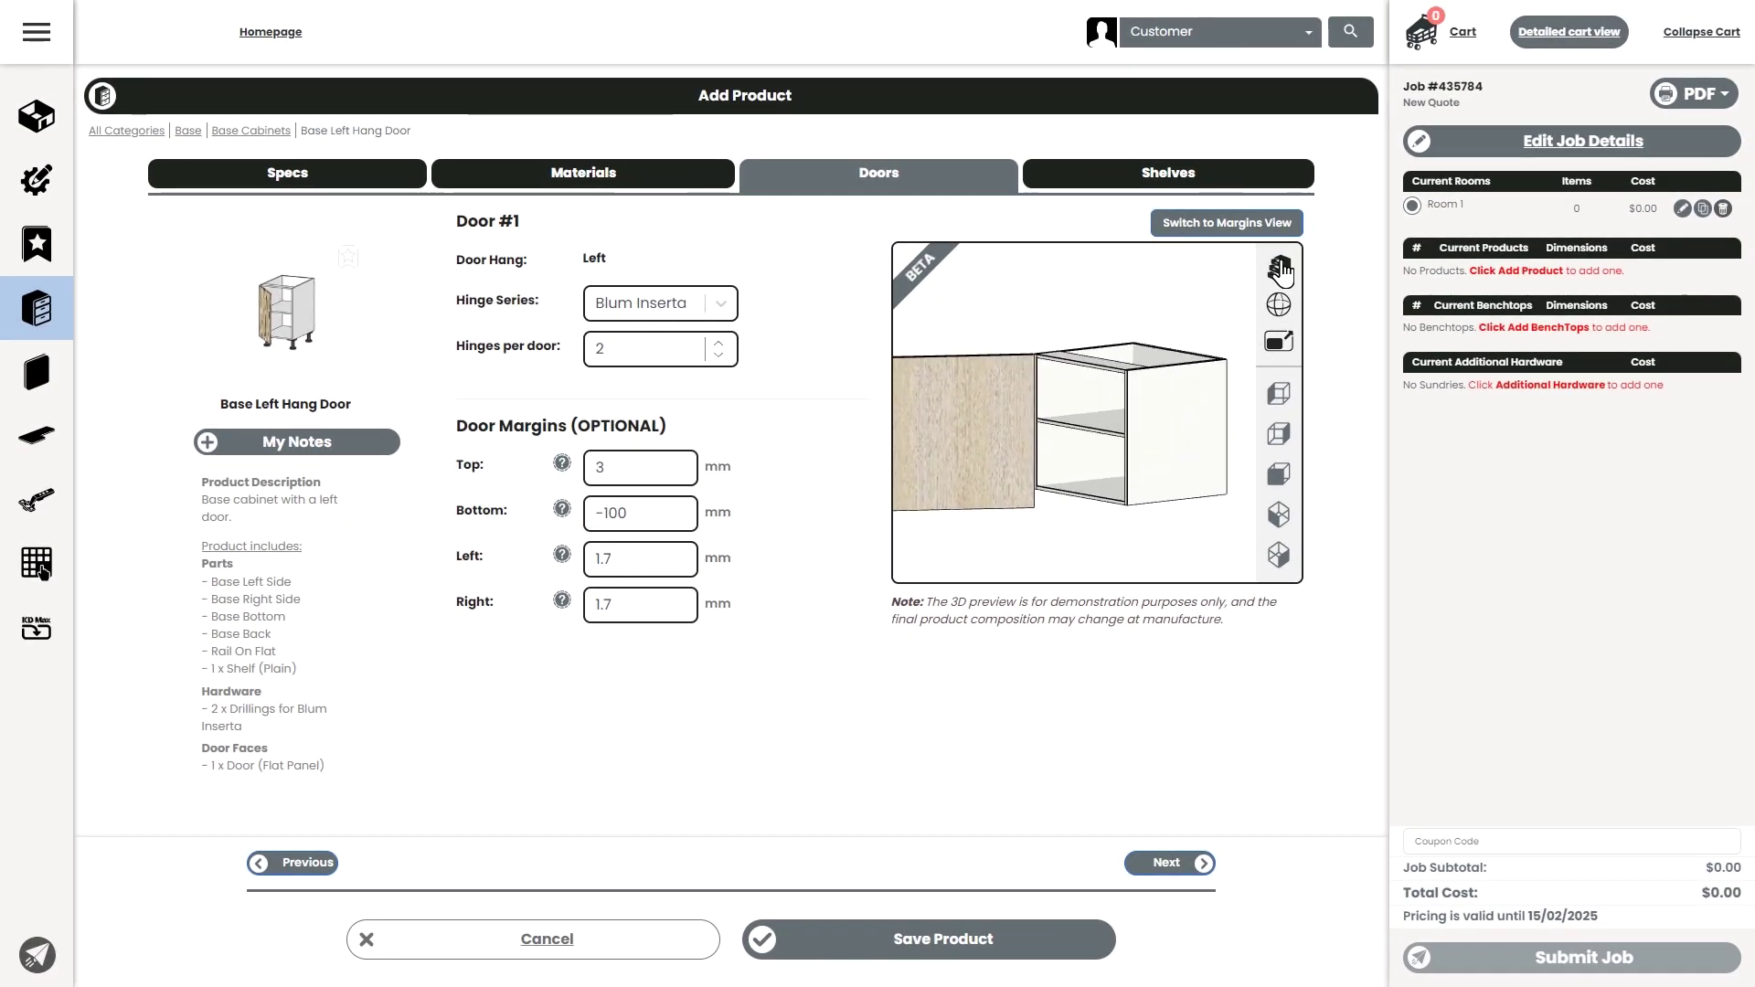
pyautogui.tripleClick(674, 513)
pyautogui.write('0')
pyautogui.press('Tab')
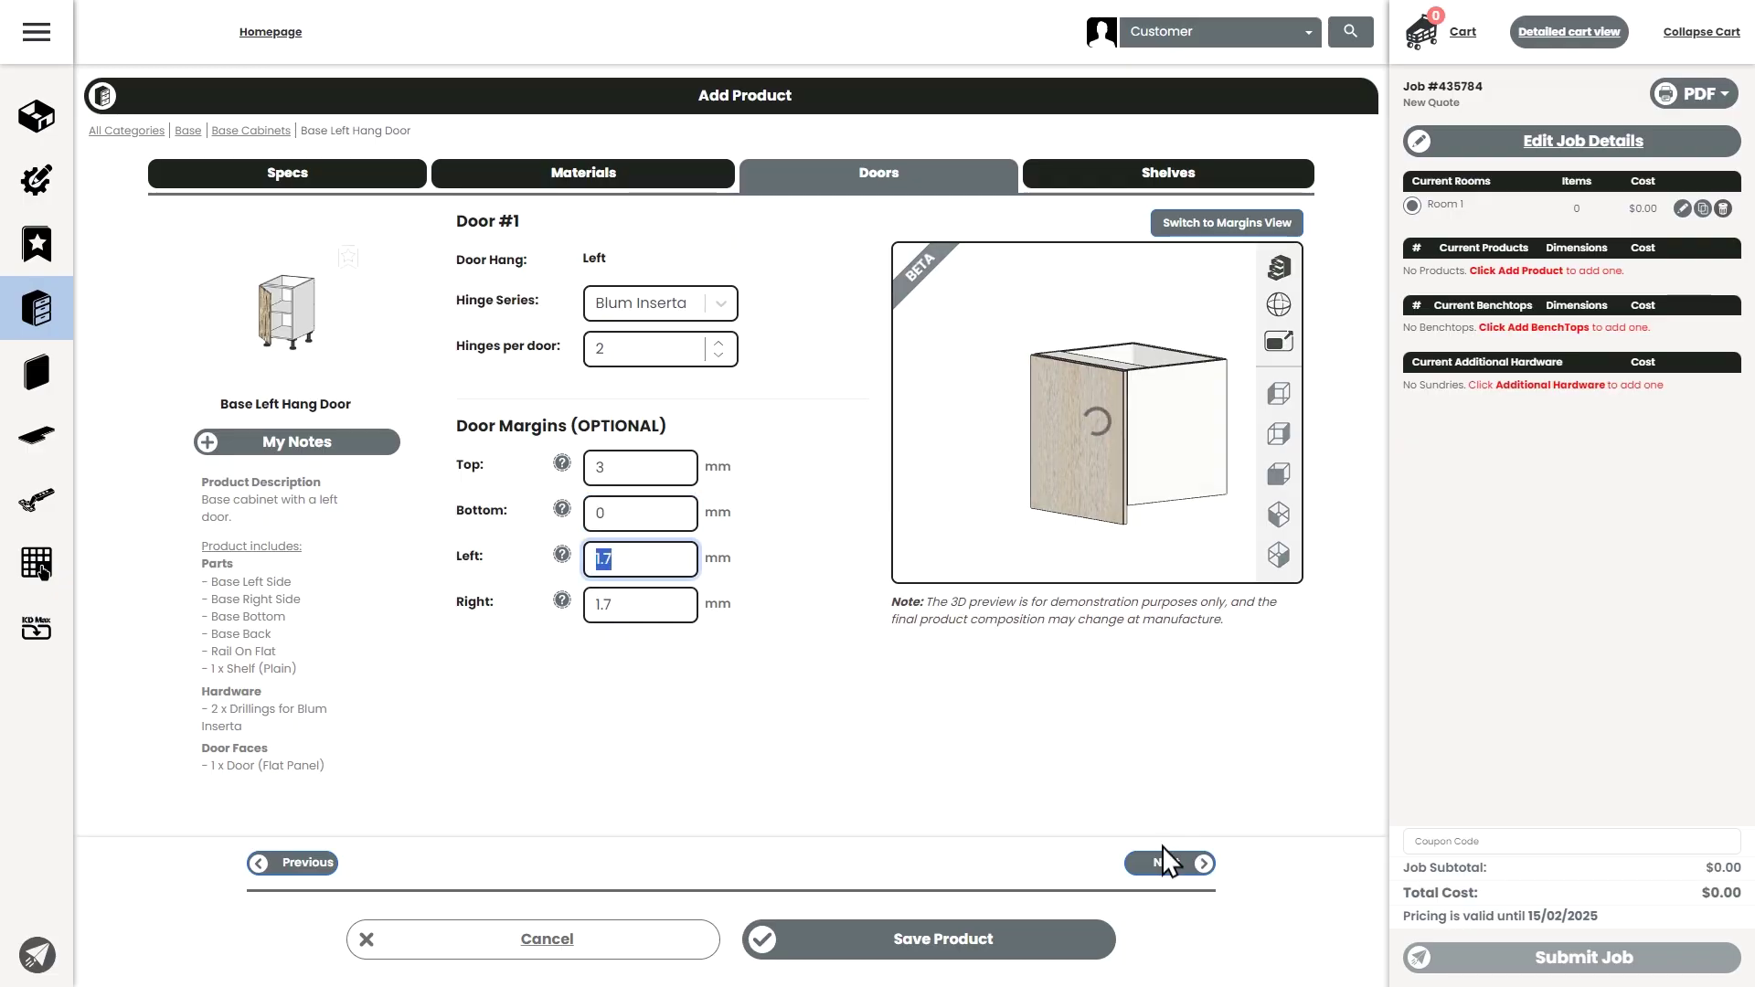
pyautogui.click(1167, 867)
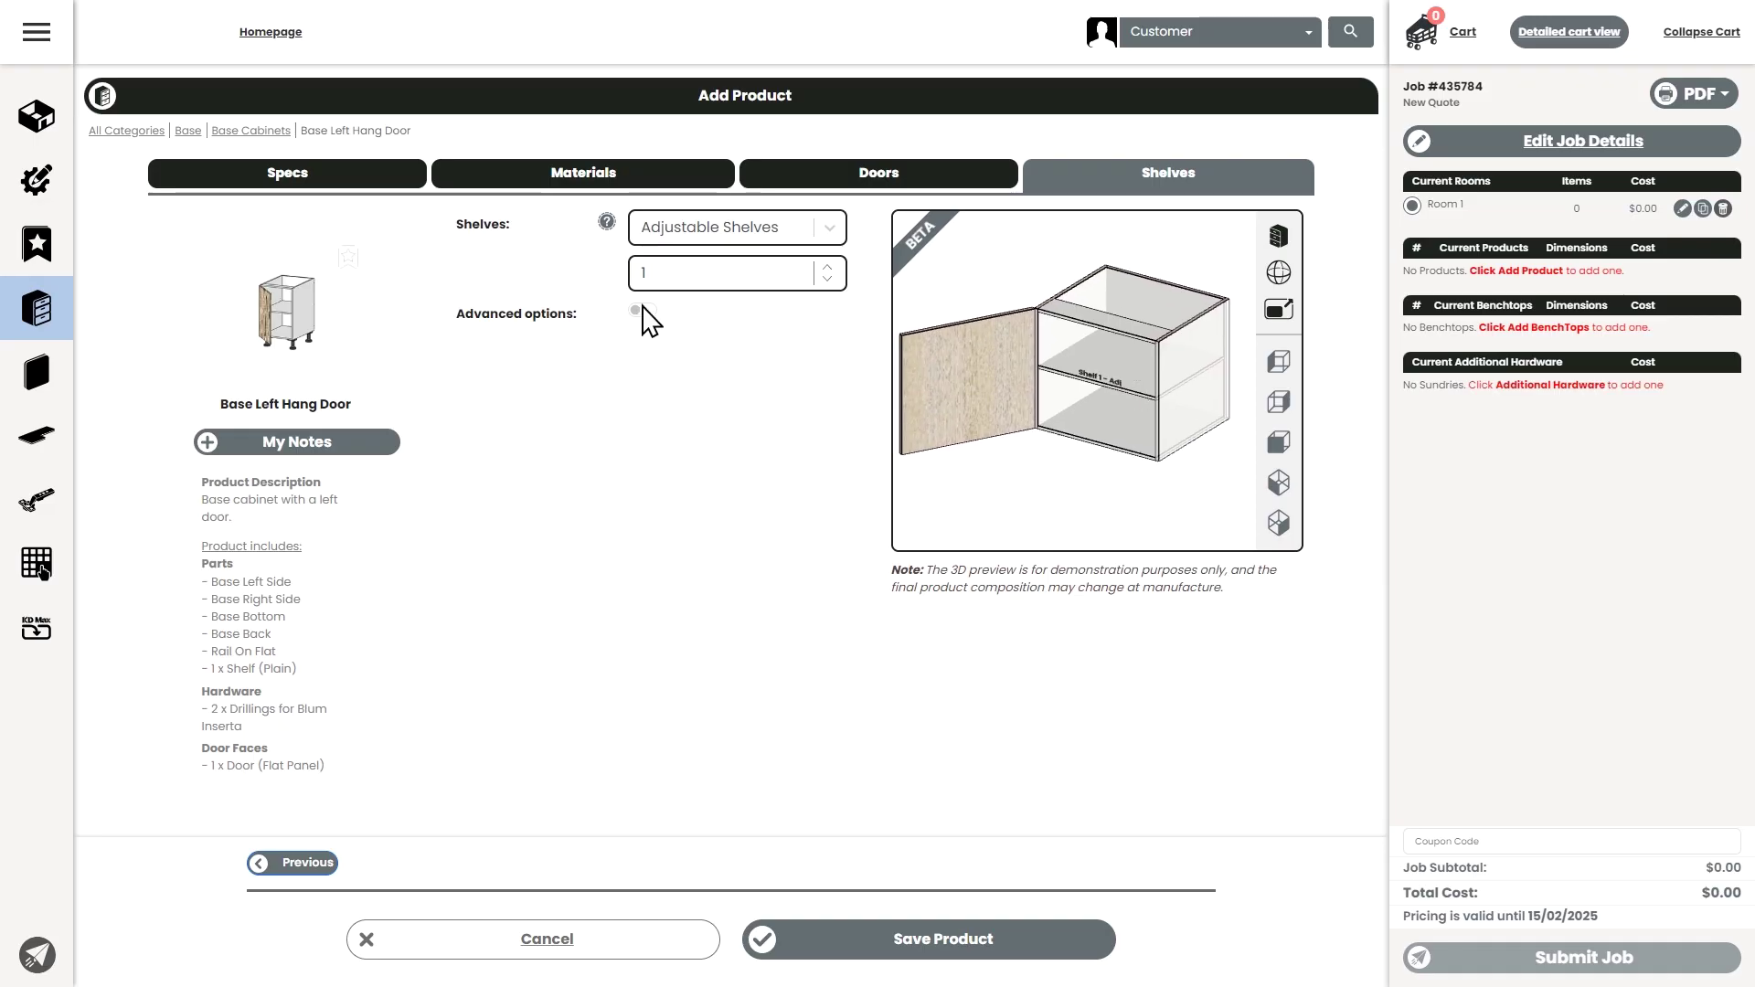
# - Add a second shelf and make the shelves fixed
pyautogui.click(827, 266)
pyautogui.click(828, 234)
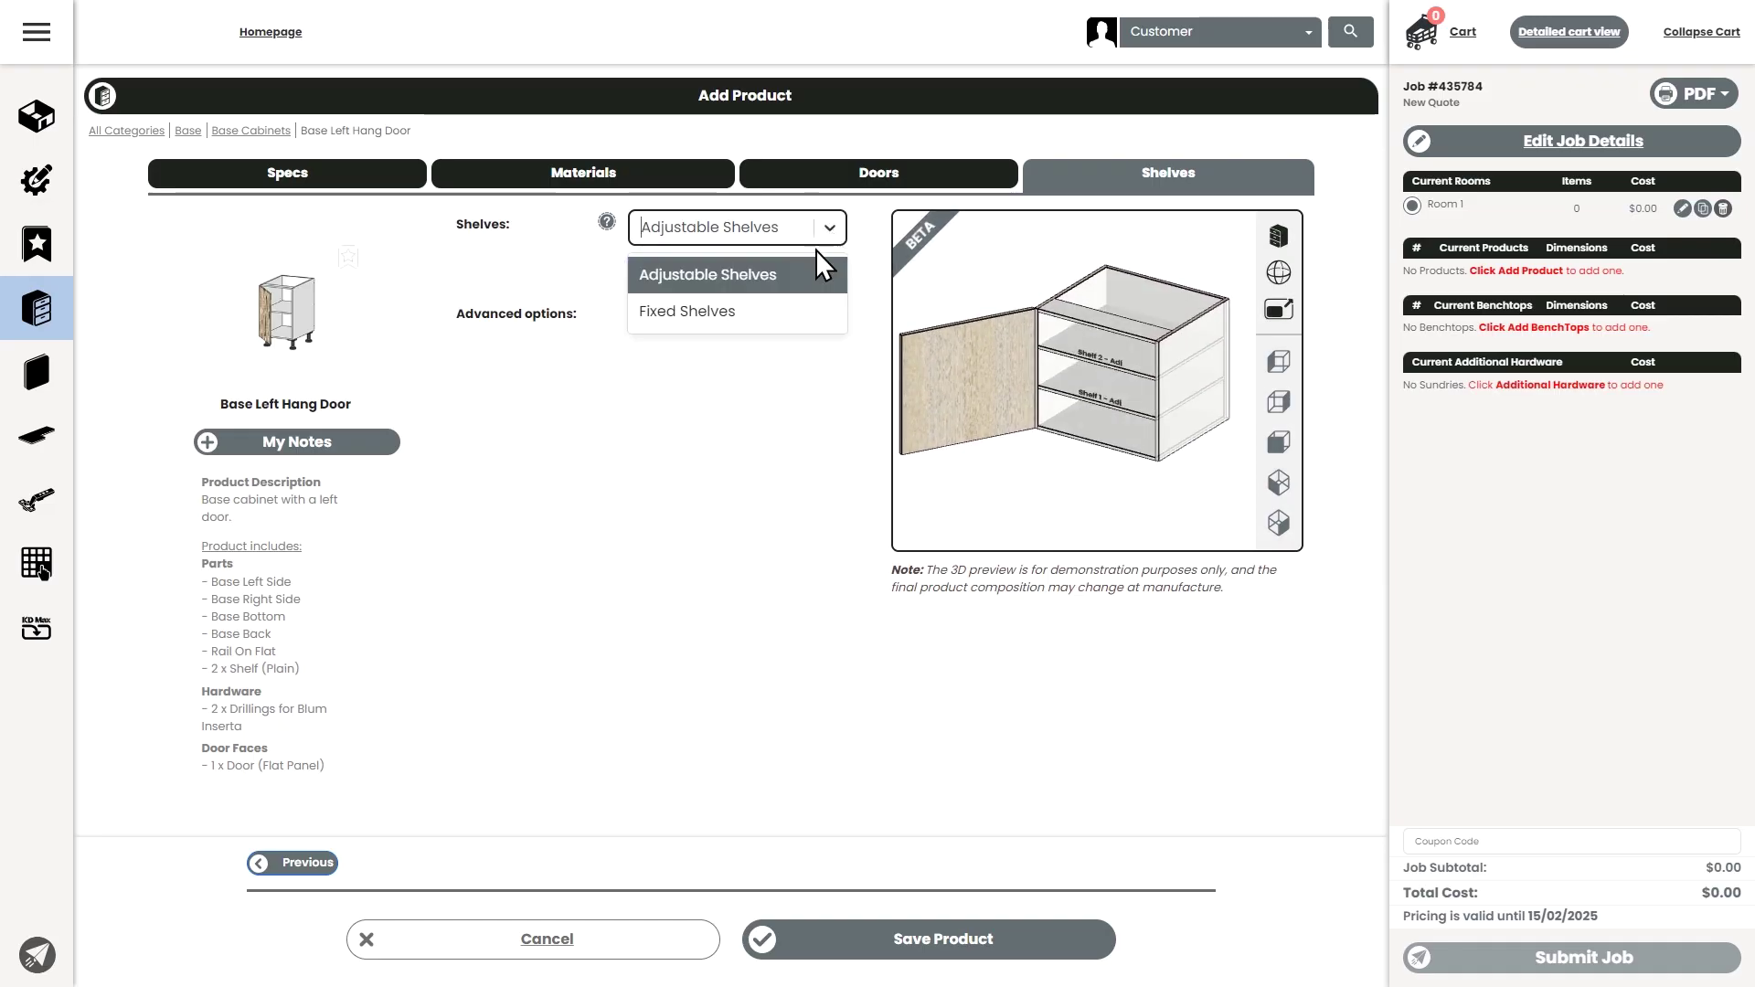
pyautogui.click(756, 315)
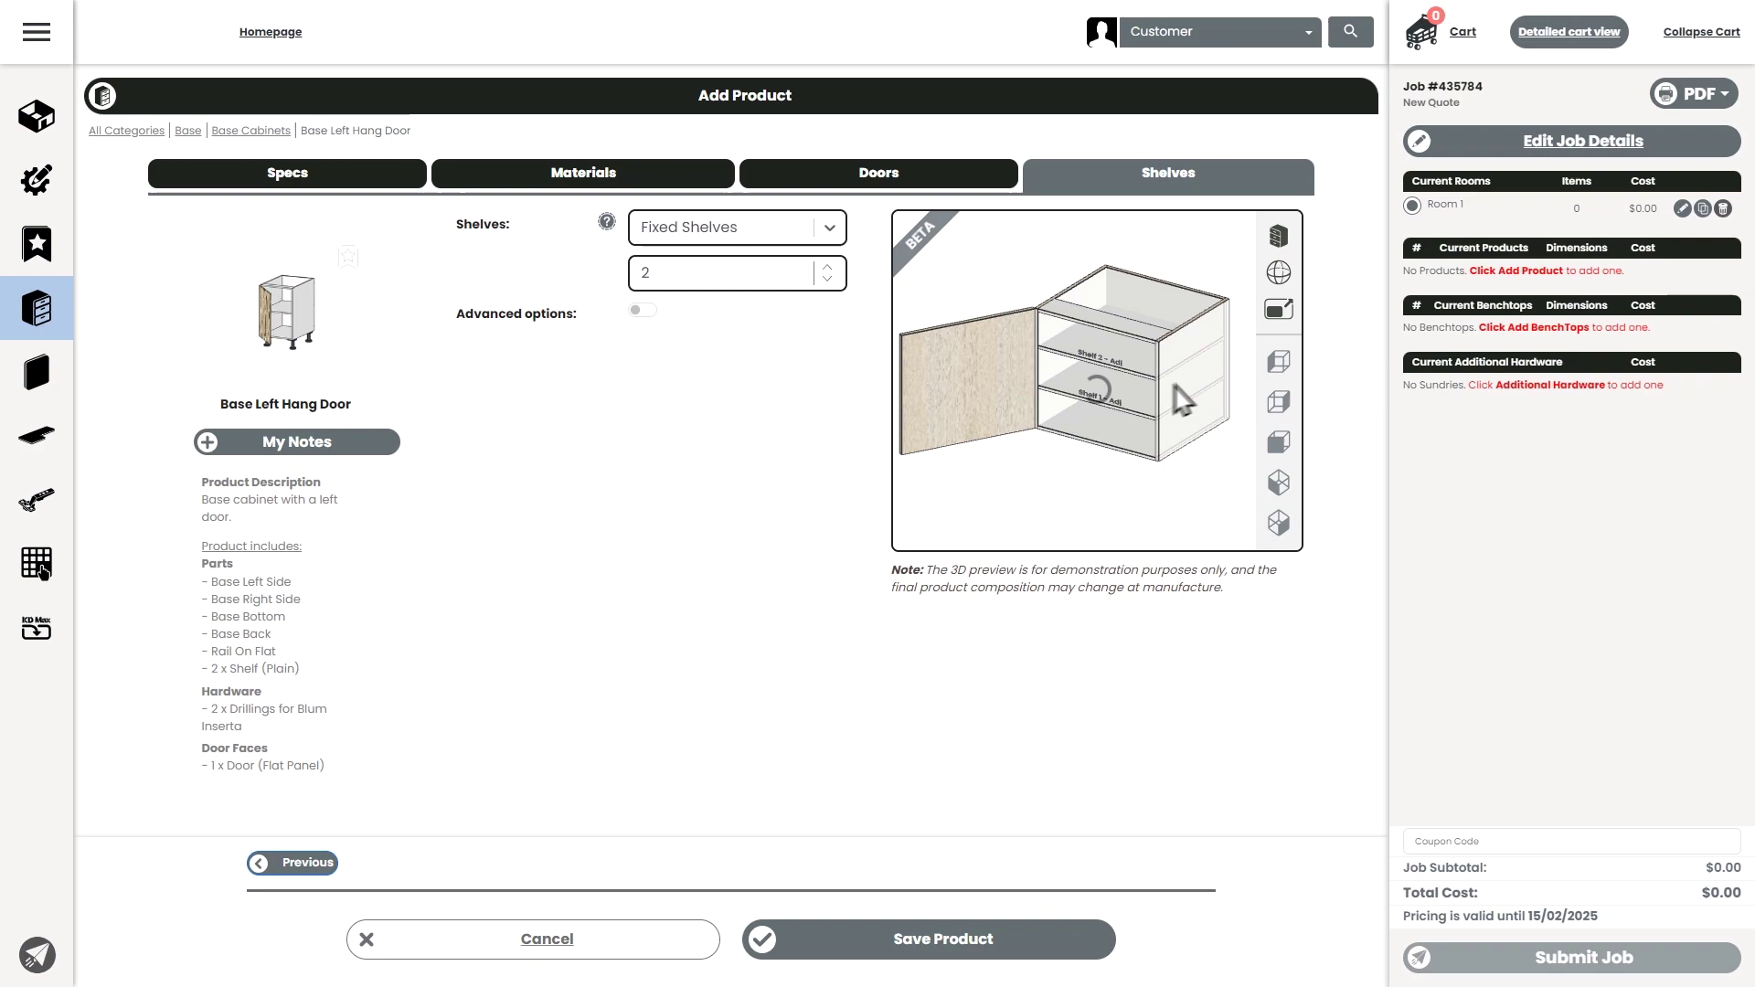
pyautogui.scroll(5, 1163, 359)
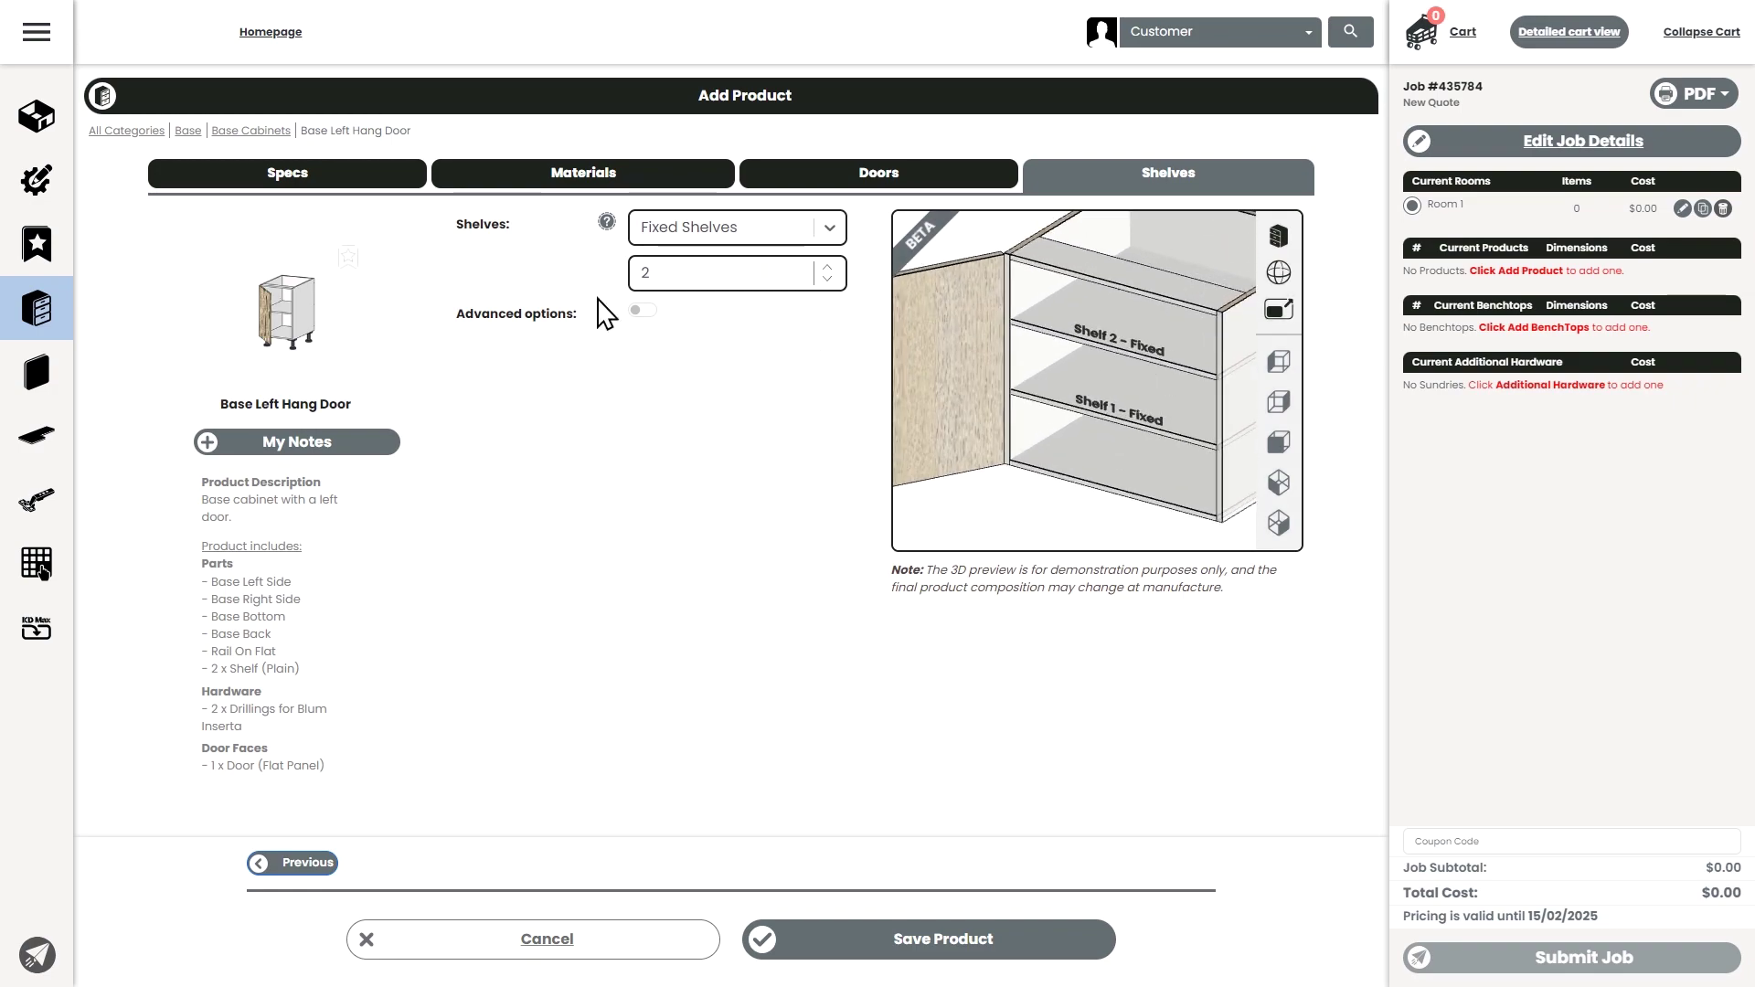
# - Make Shelf 1 adjustable with a 100 mm setback
pyautogui.click(644, 311)
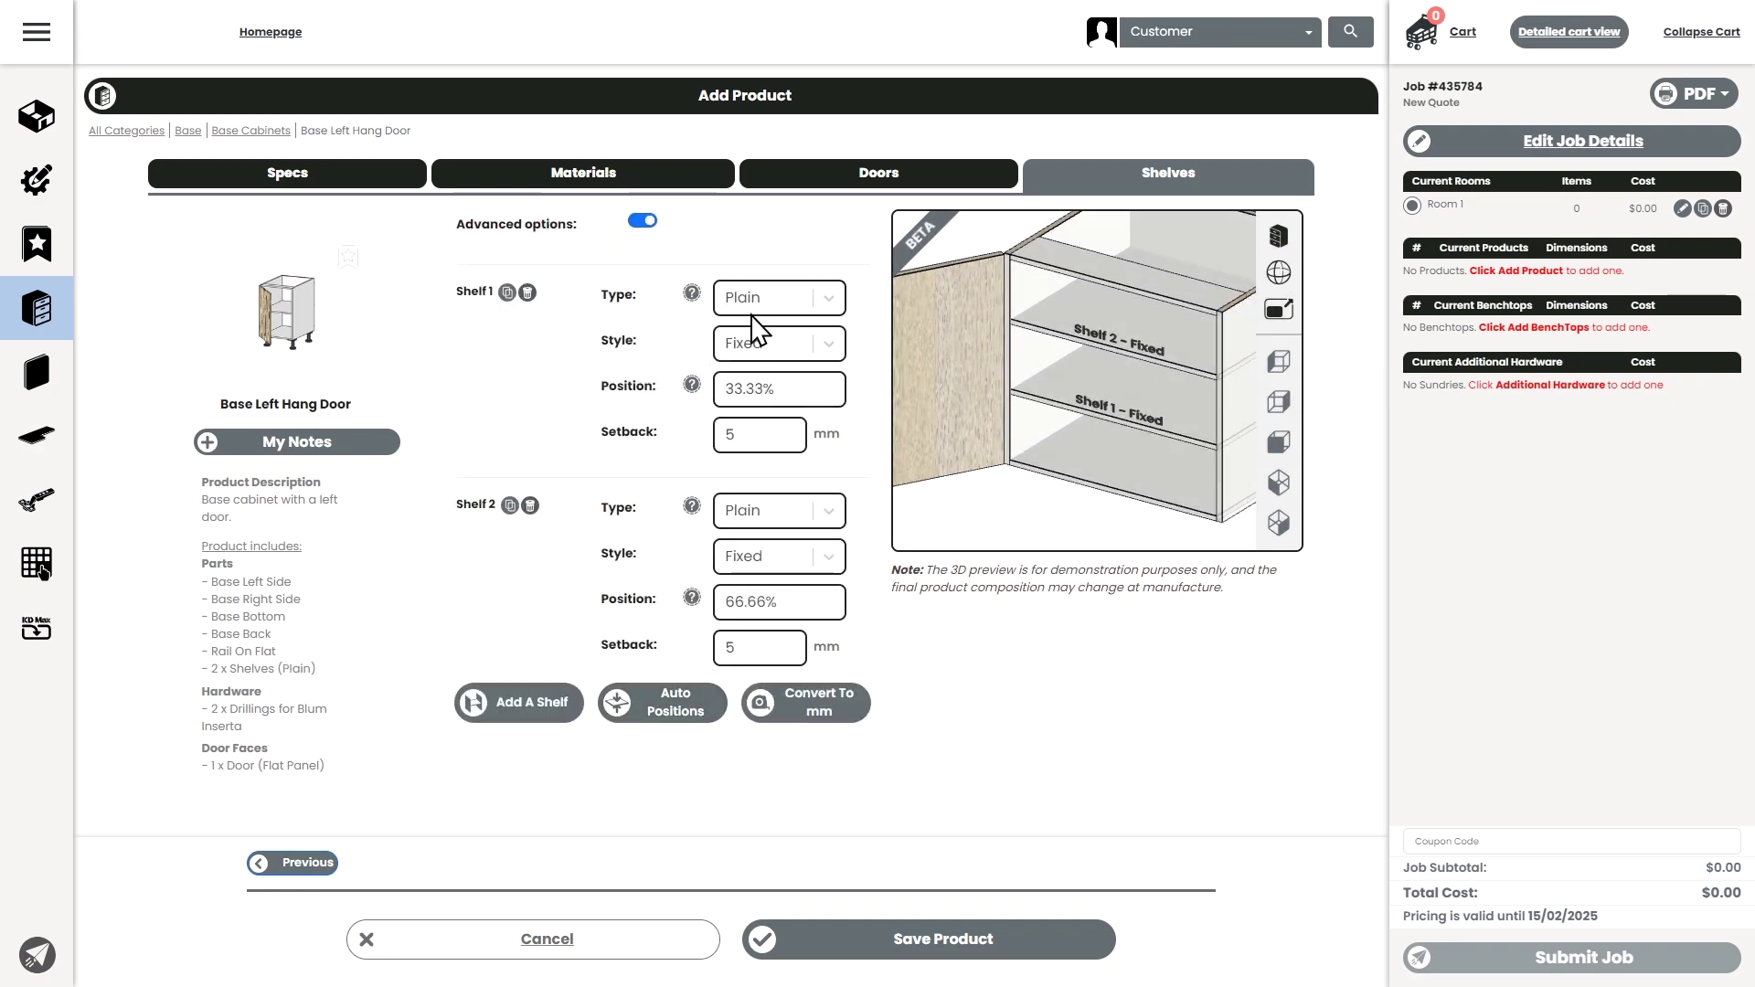
pyautogui.click(768, 343)
pyautogui.click(739, 392)
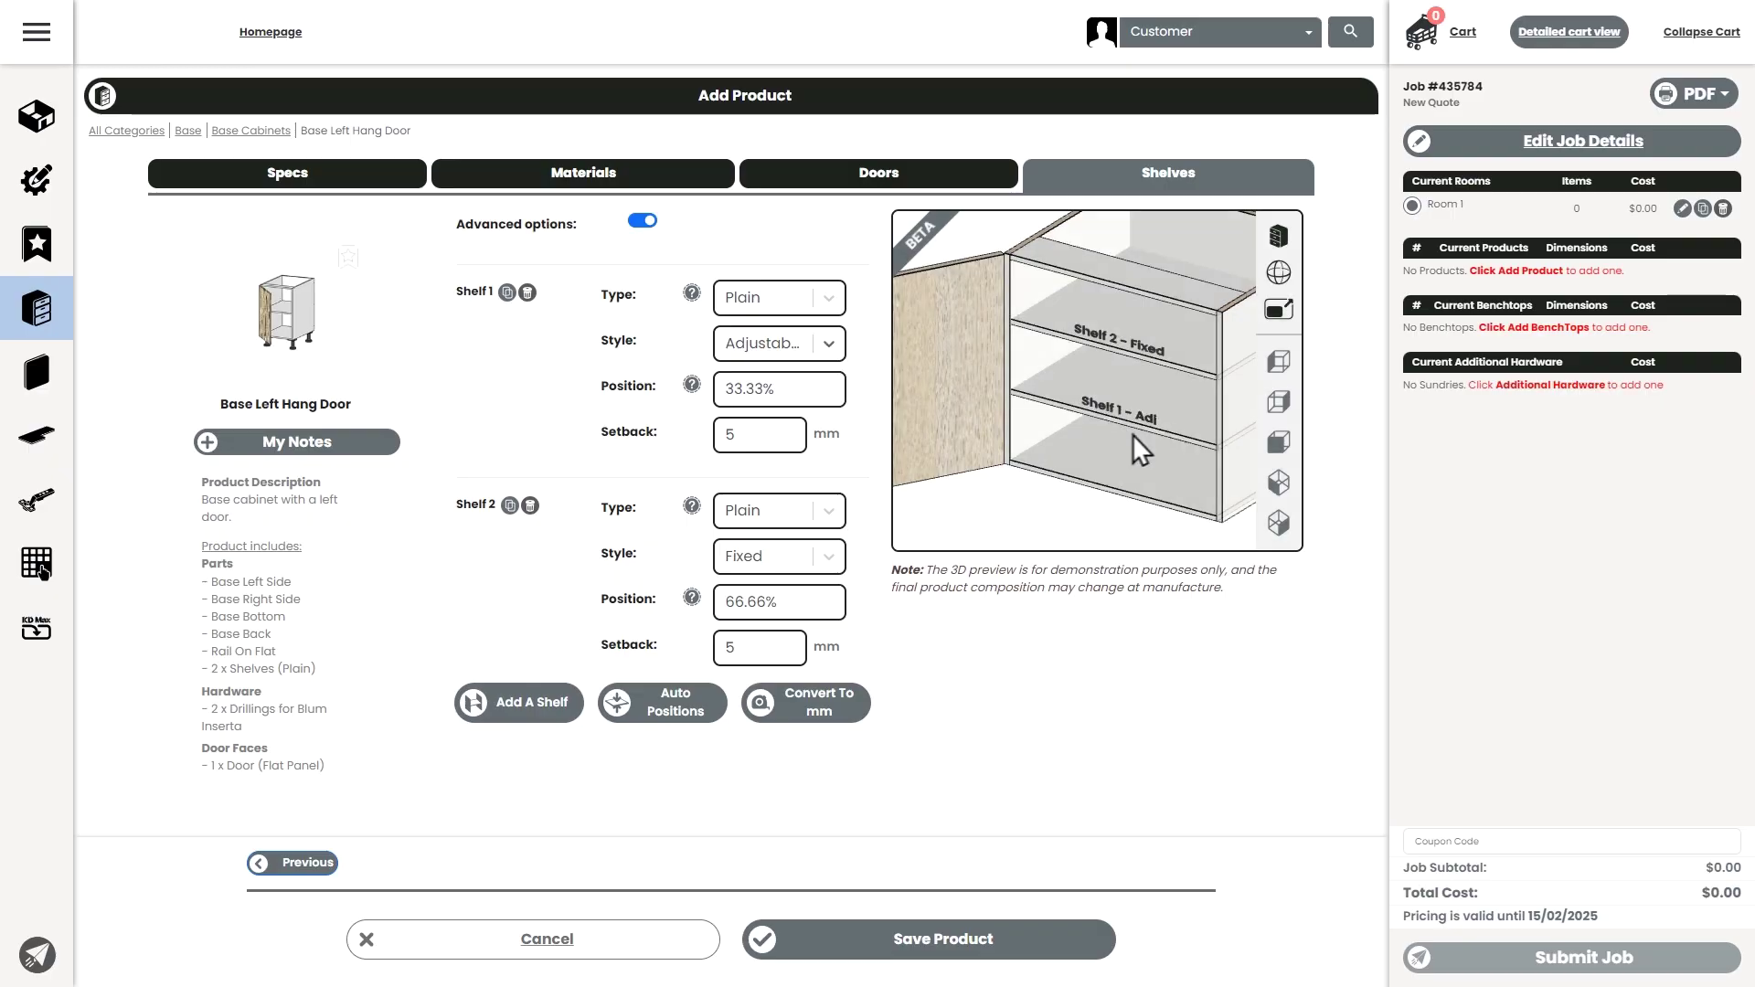
pyautogui.write('100')
pyautogui.press('Tab')
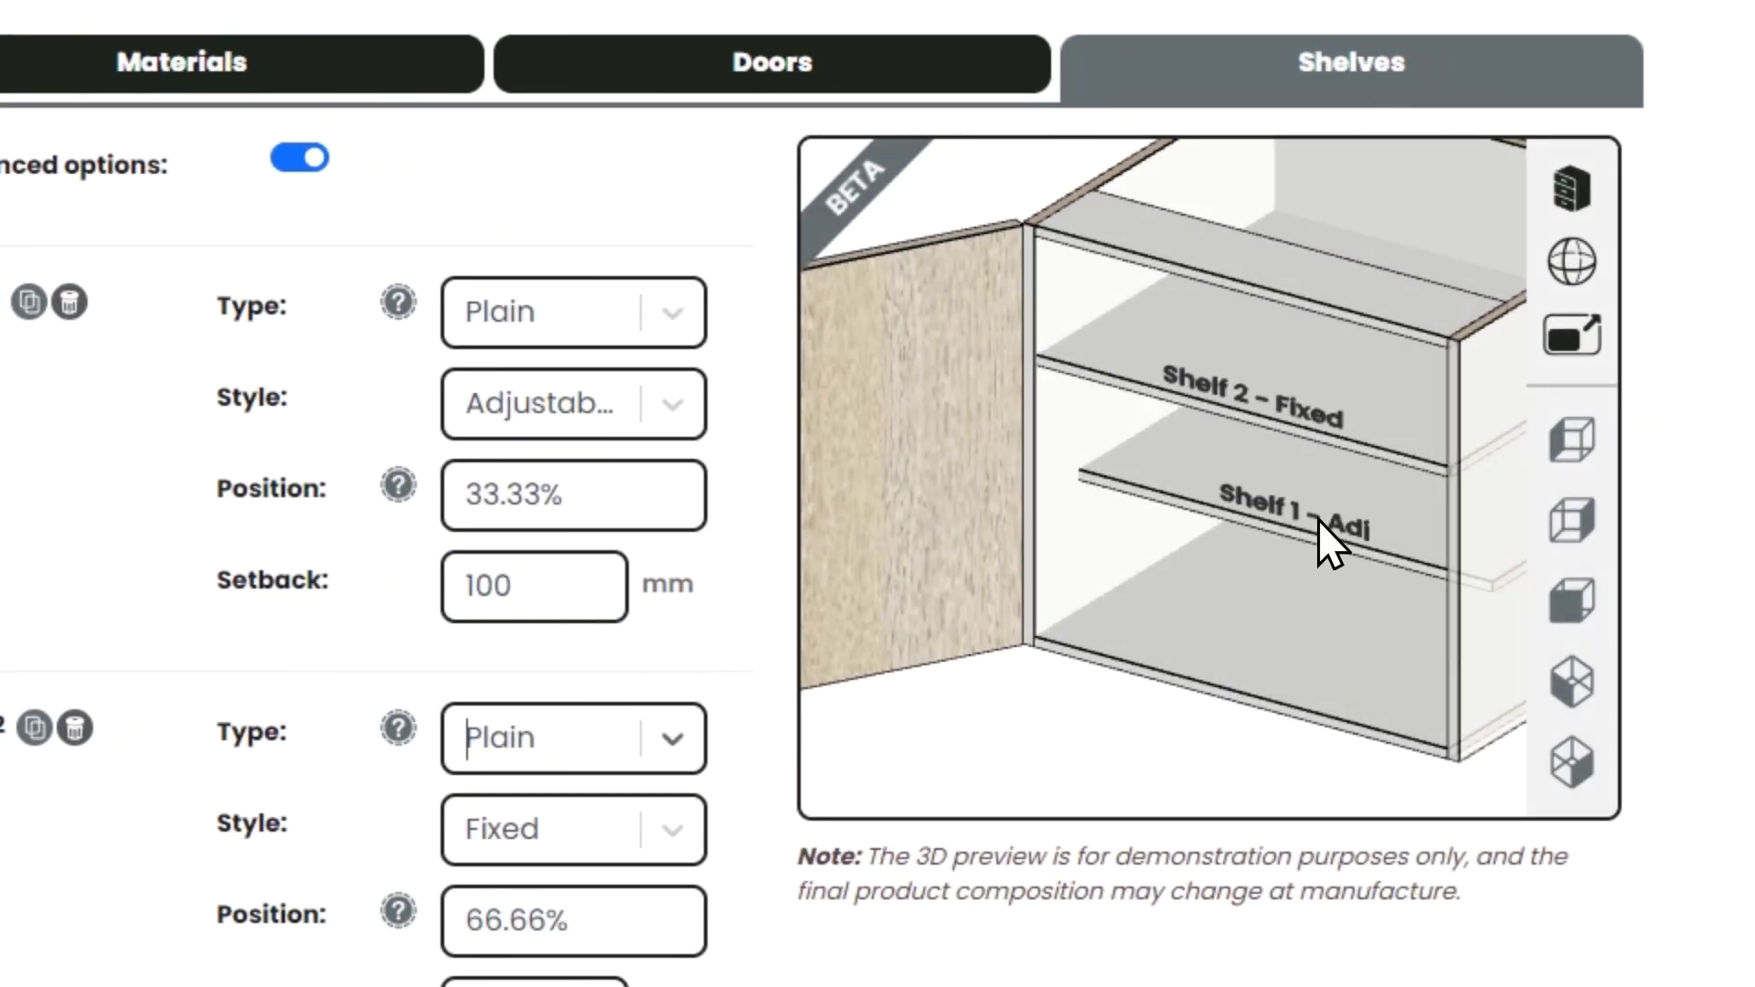
pyautogui.moveTo(1155, 416); pyautogui.dragTo(1120, 407)
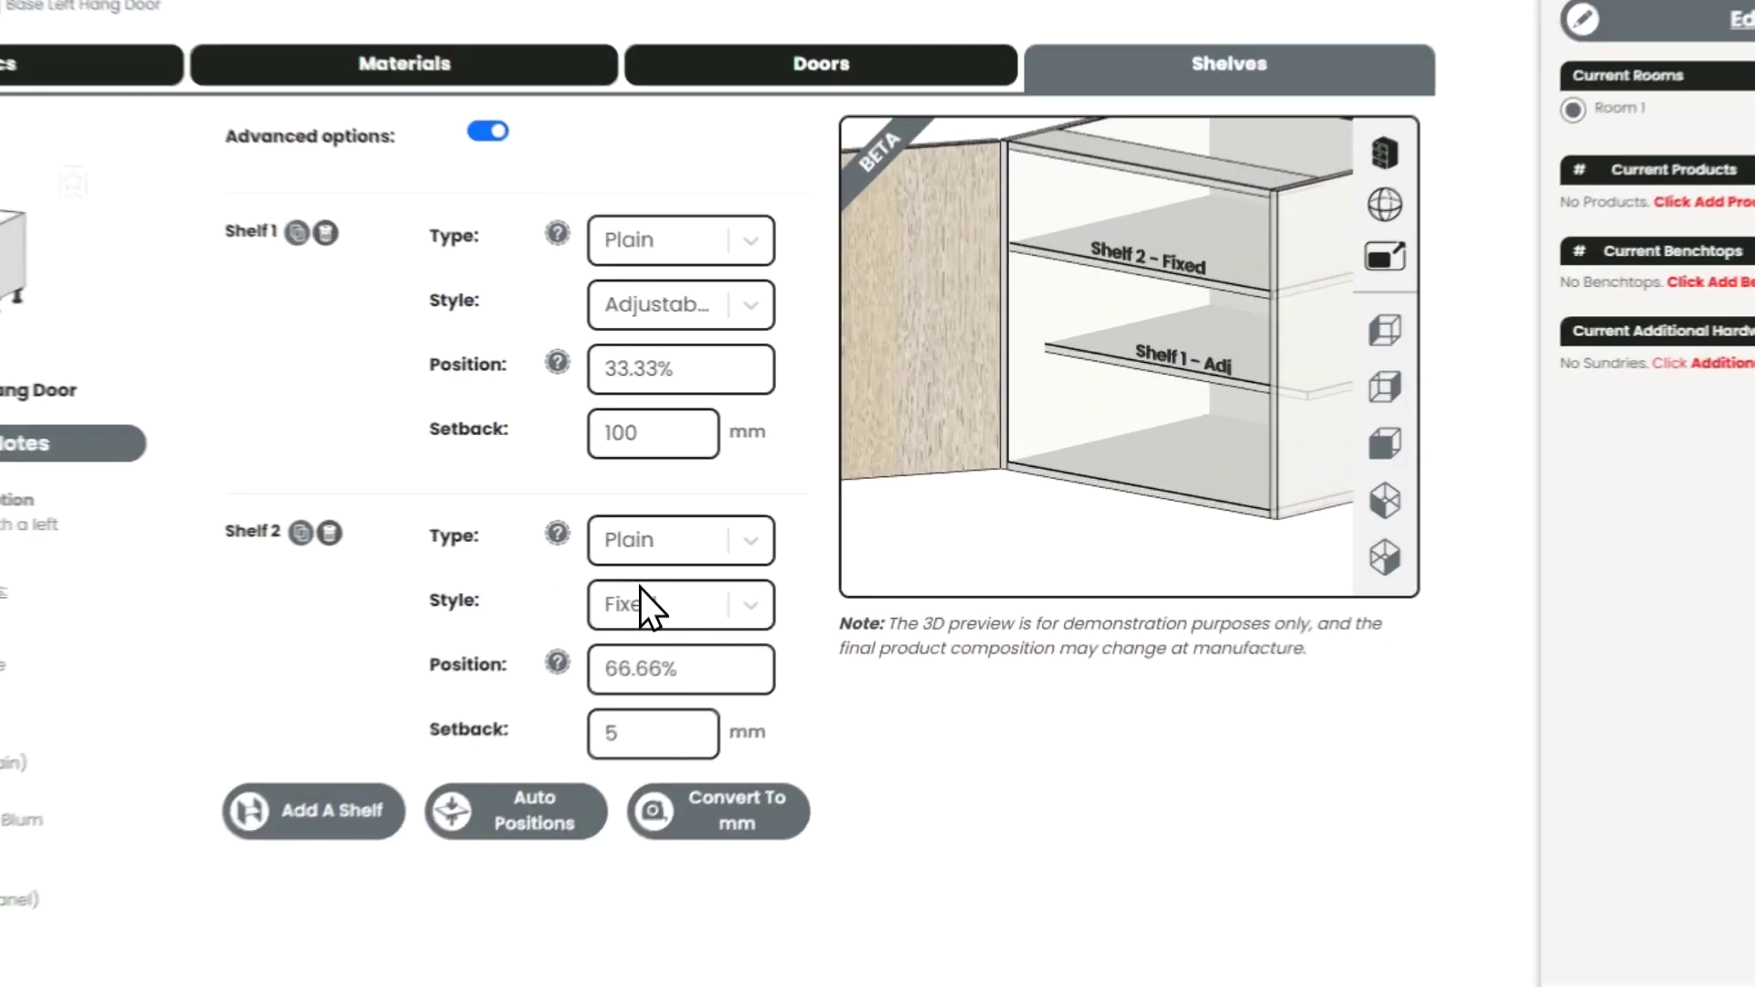
# - Set Shelf 2's type to Shape
pyautogui.click(677, 544)
pyautogui.click(640, 654)
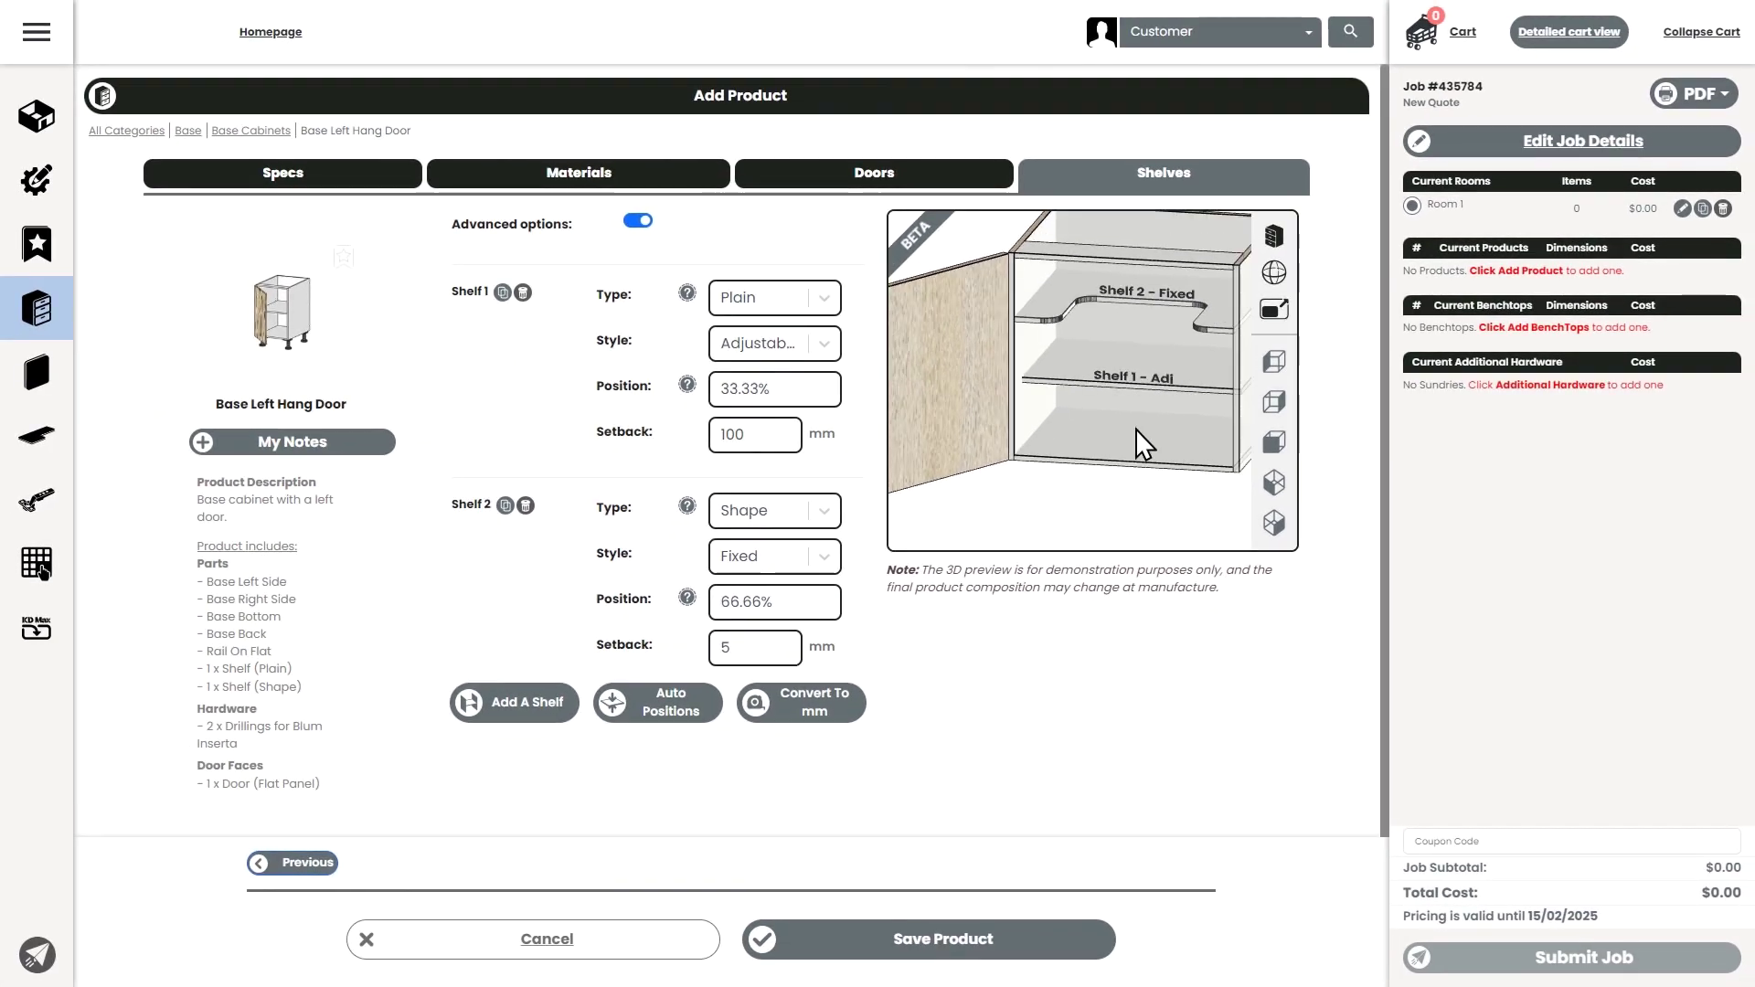
pyautogui.moveTo(1136, 430); pyautogui.dragTo(1103, 579)
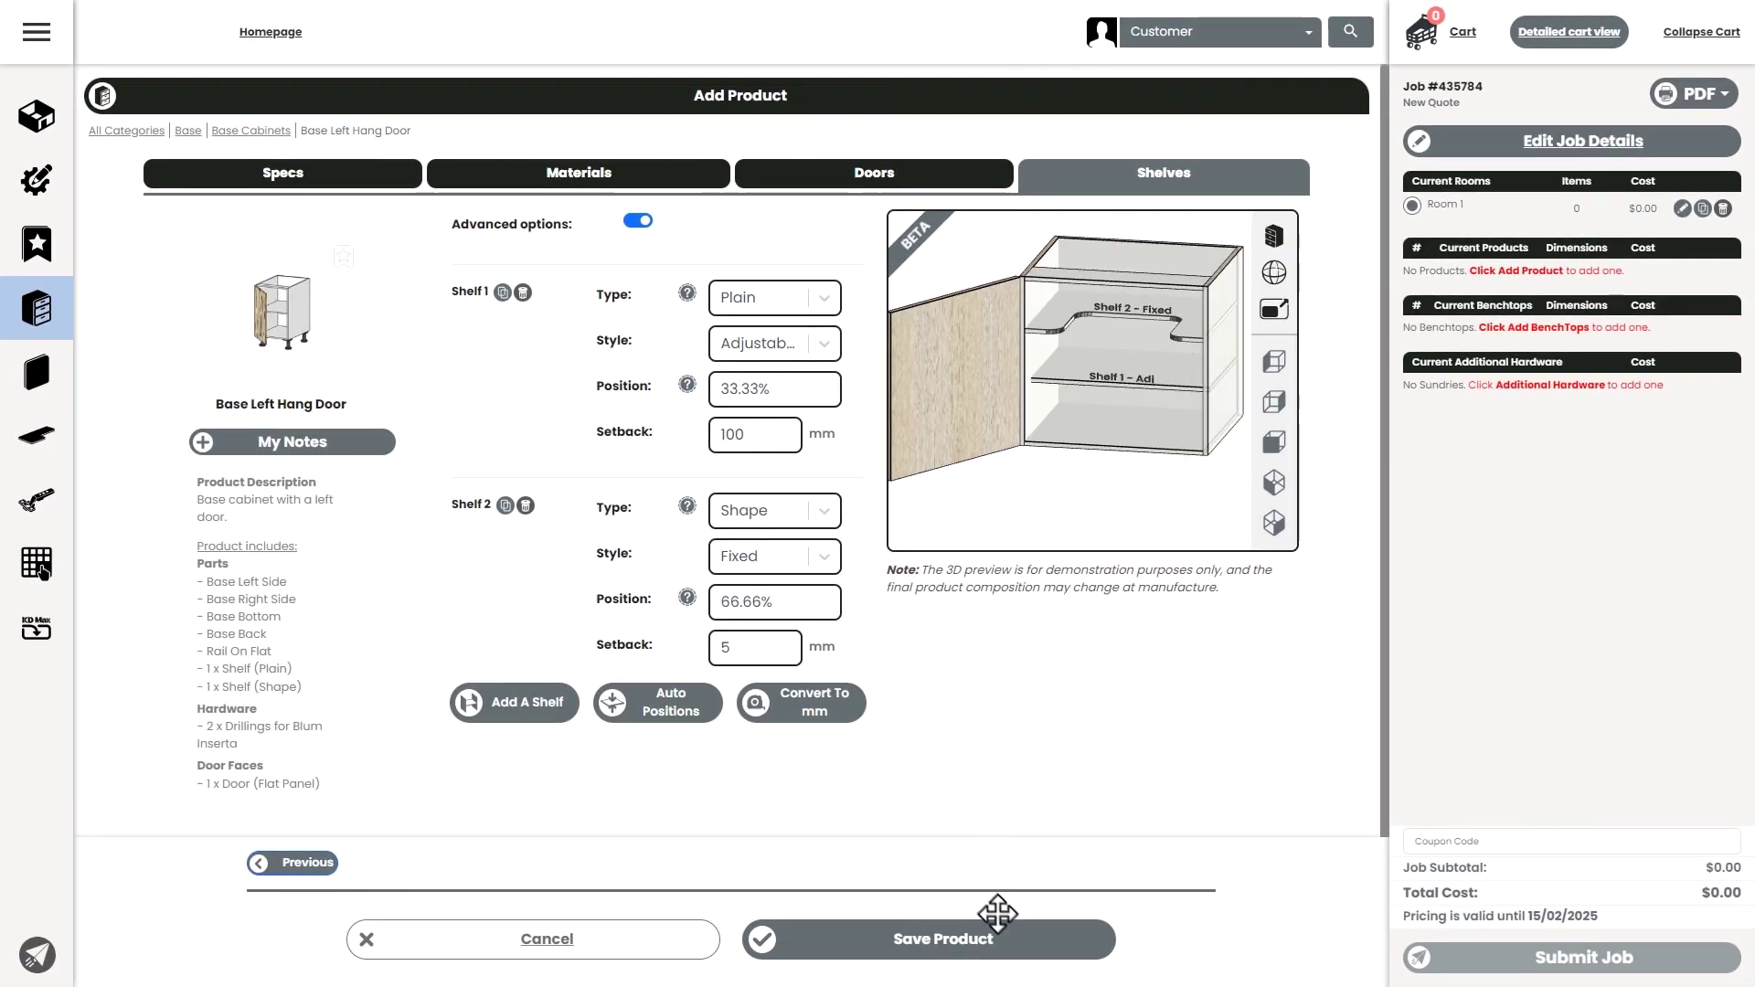
# - Save the Base Left Hang Door at $209.76 and update the product defaults
pyautogui.click(1024, 950)
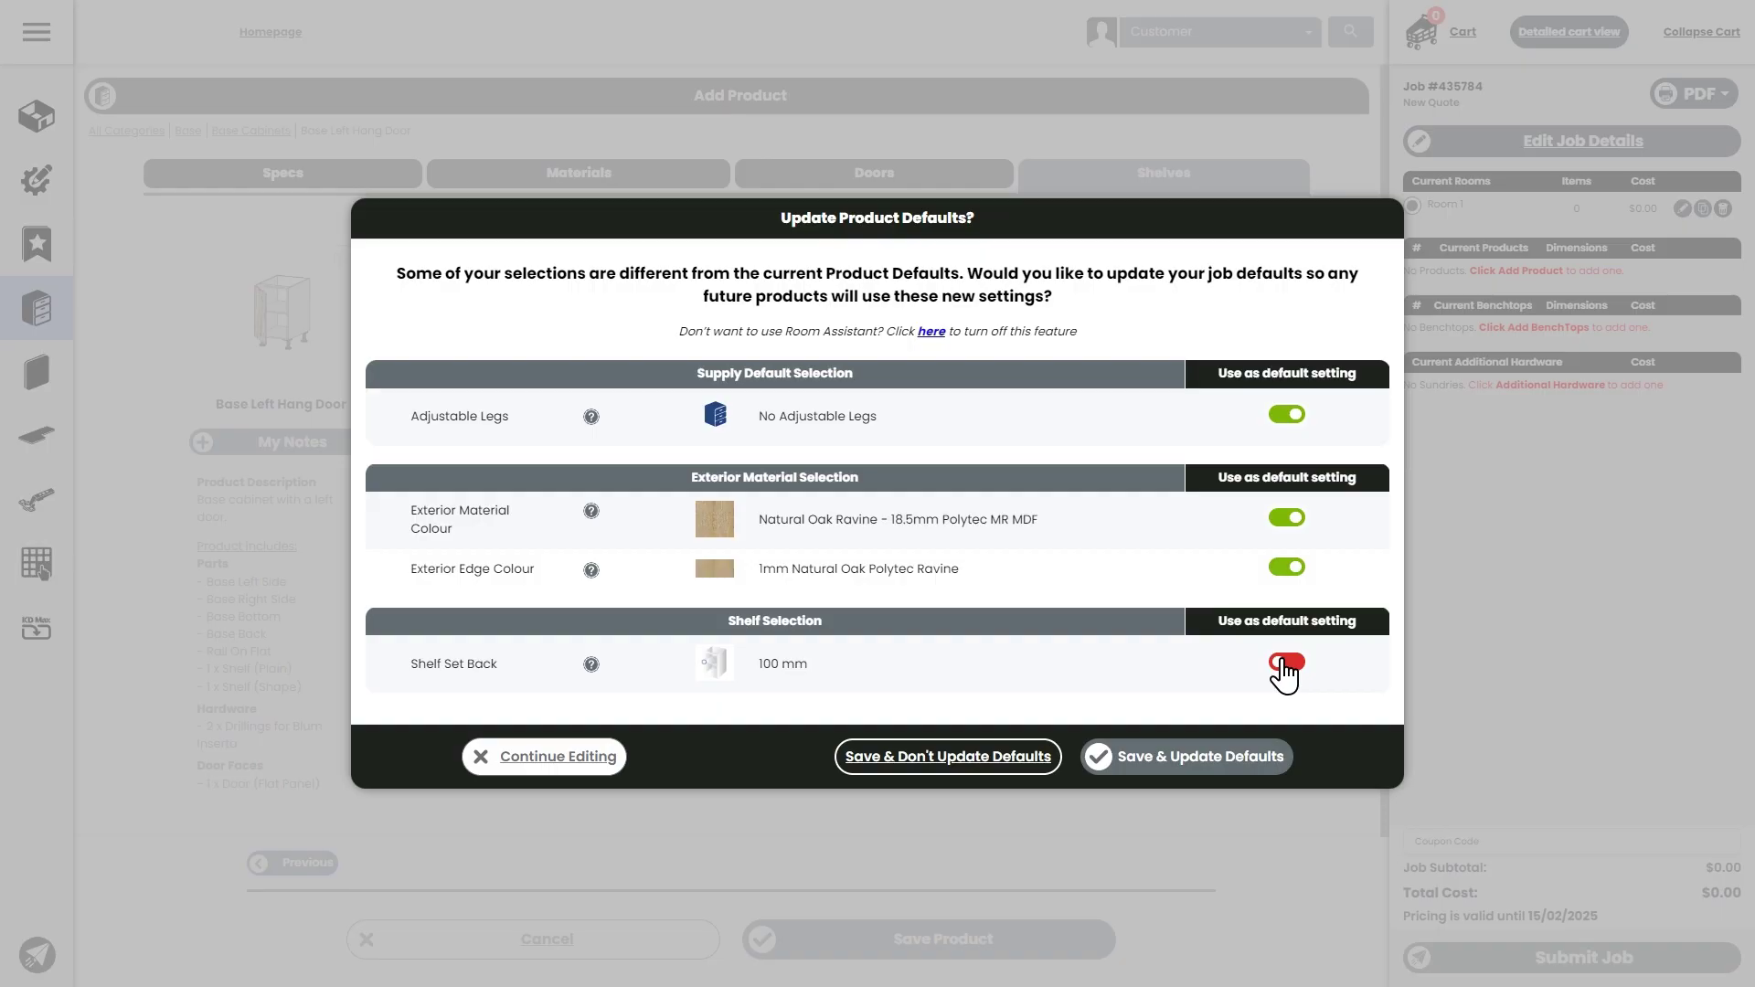
pyautogui.click(1187, 766)
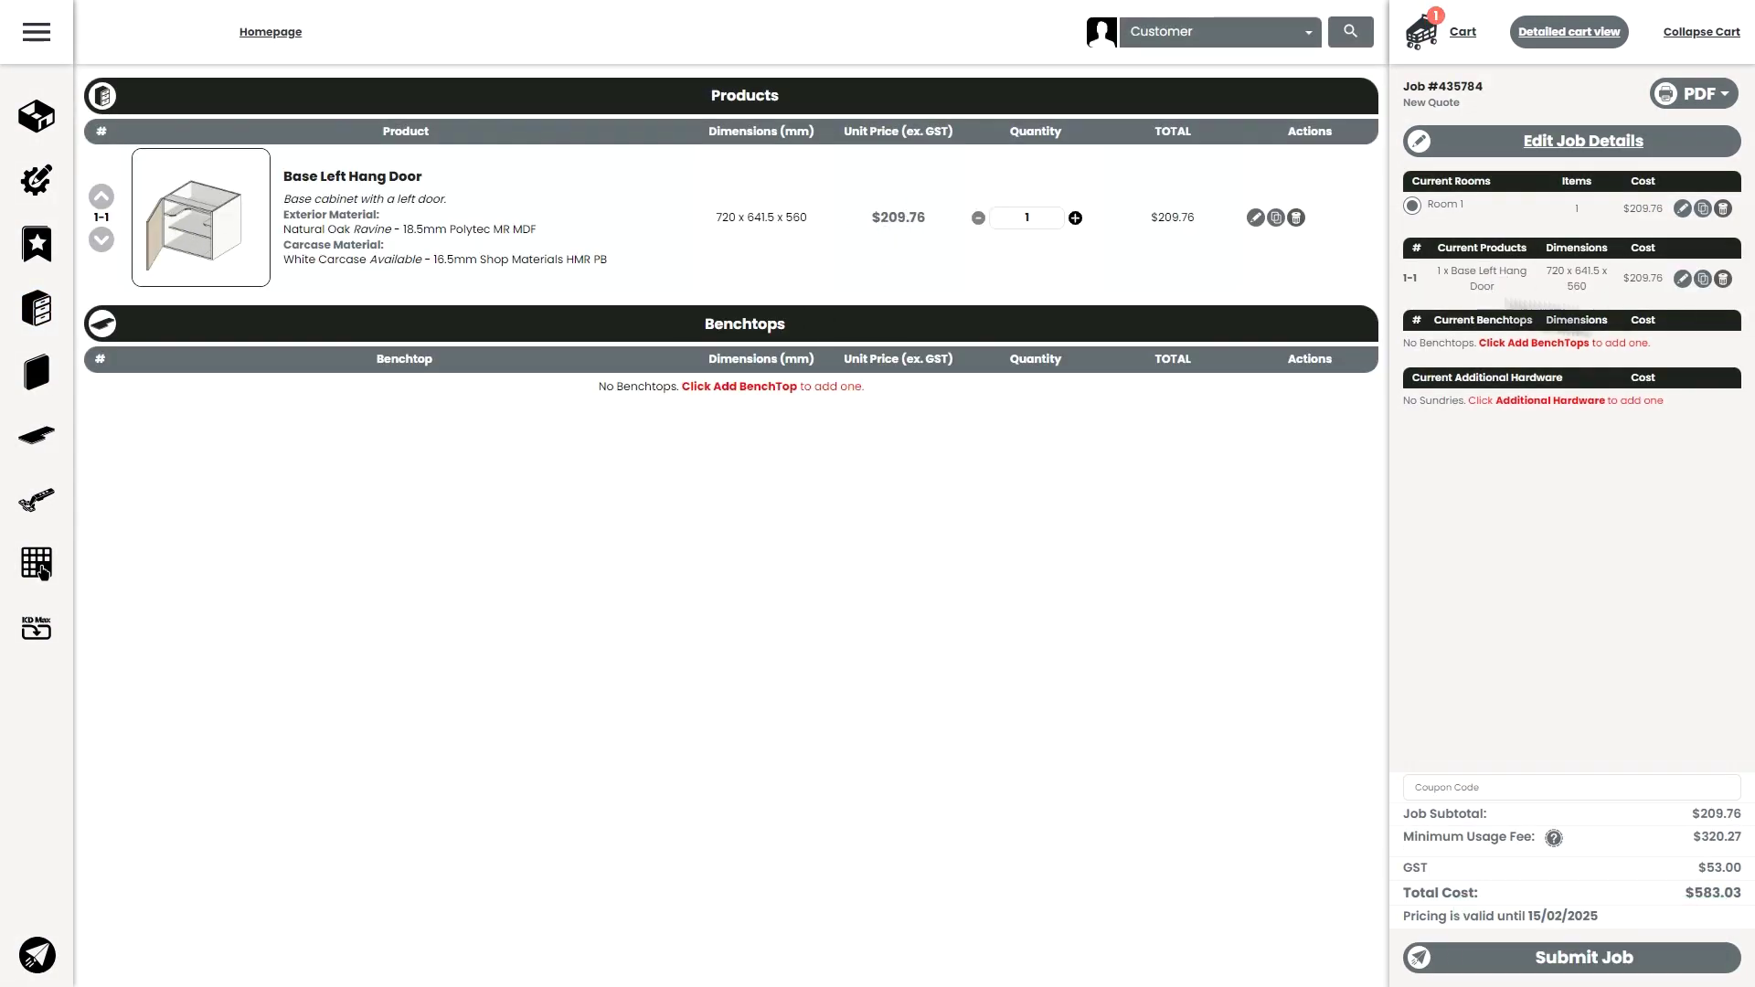
# - Add a Base Drawers 3 cabinet from Base > Base Drawer Cabinets
pyautogui.click(37, 311)
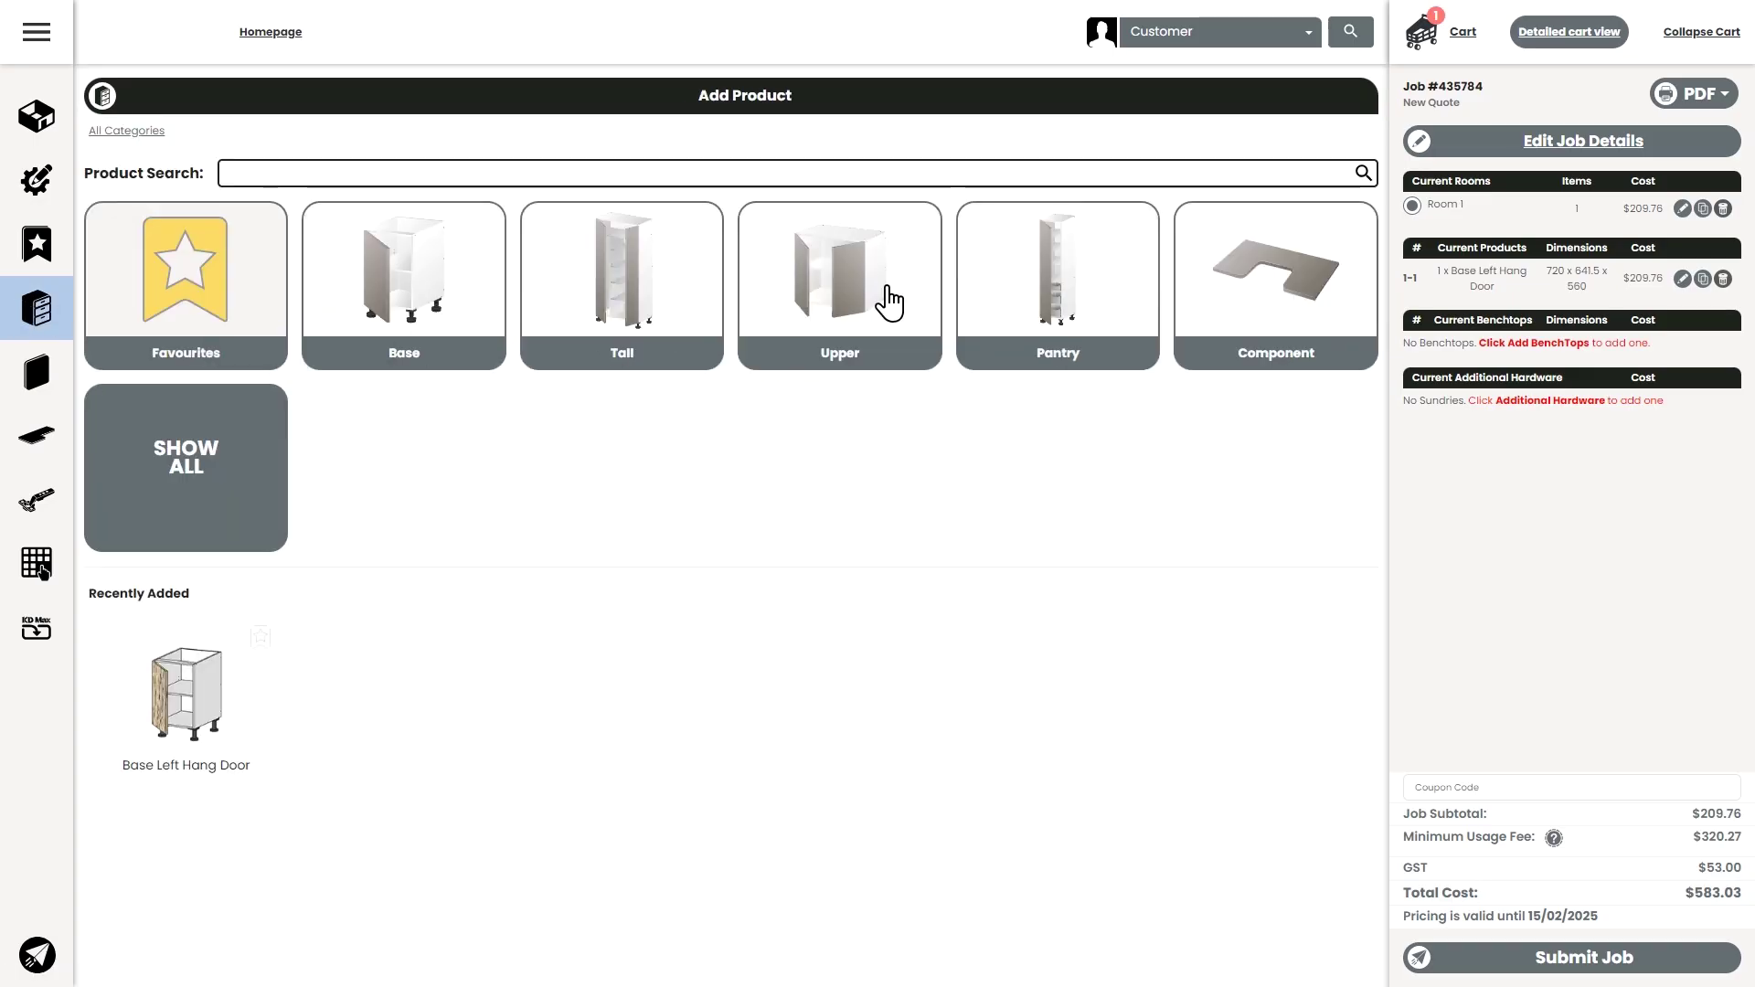
pyautogui.click(445, 300)
pyautogui.click(656, 314)
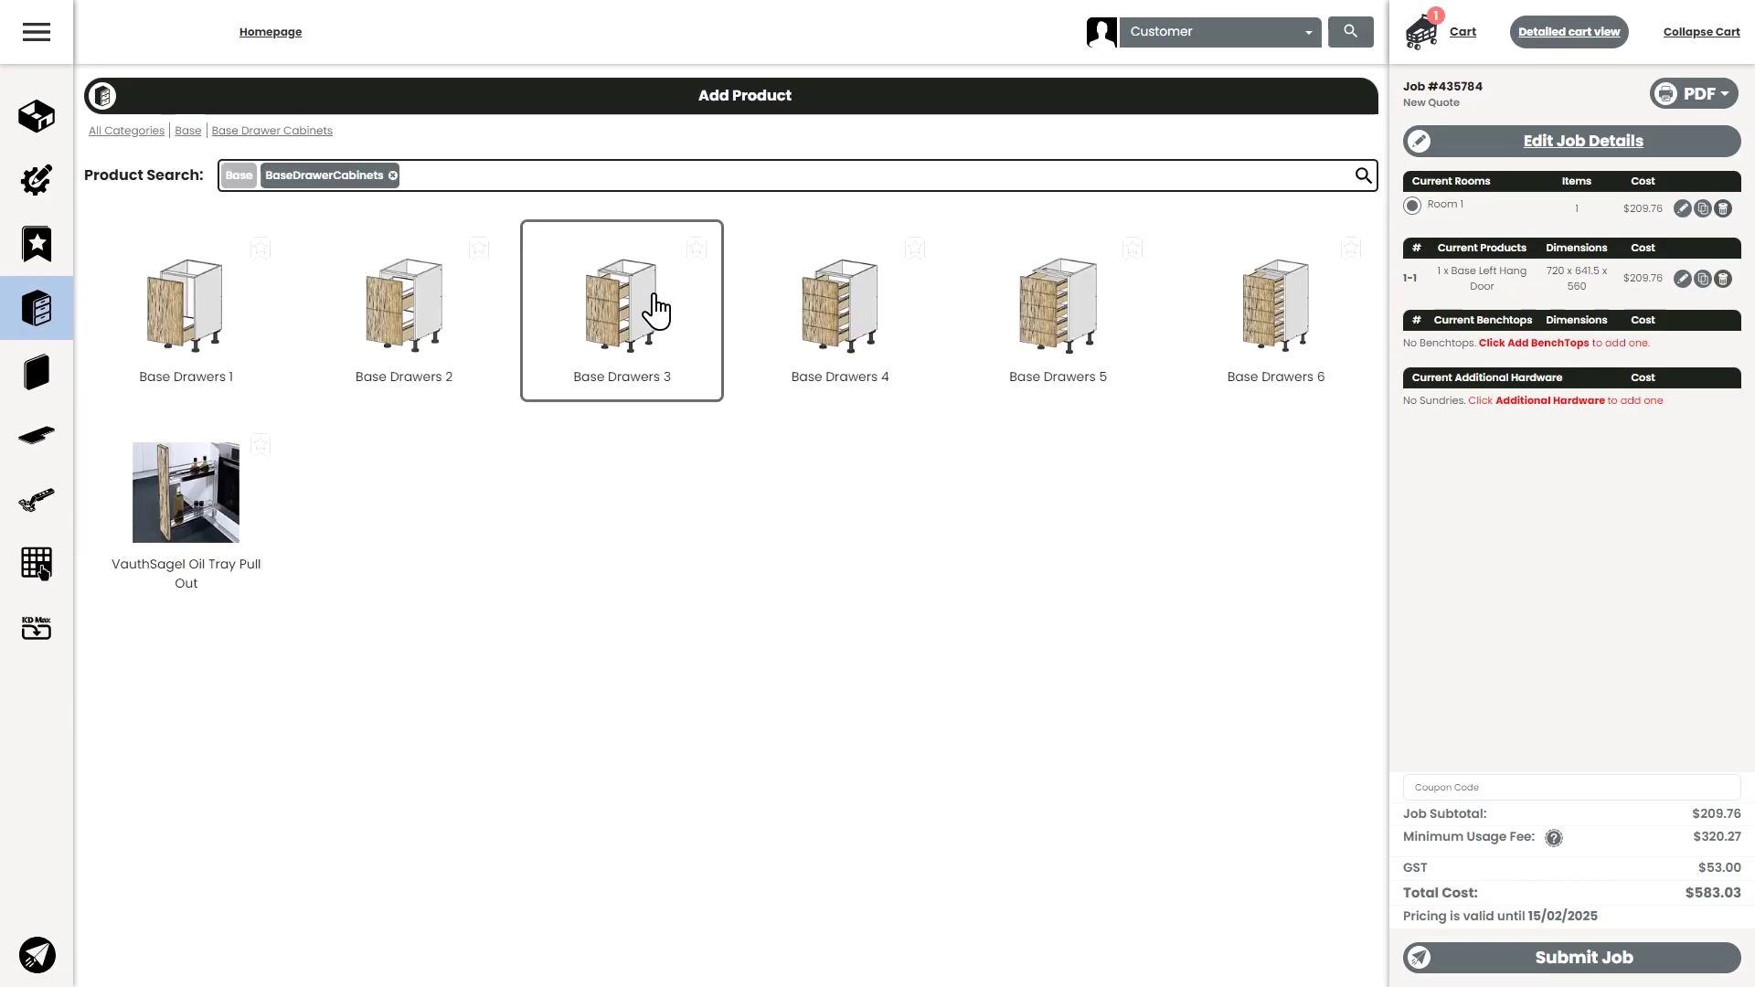
pyautogui.click(595, 326)
pyautogui.click(1192, 873)
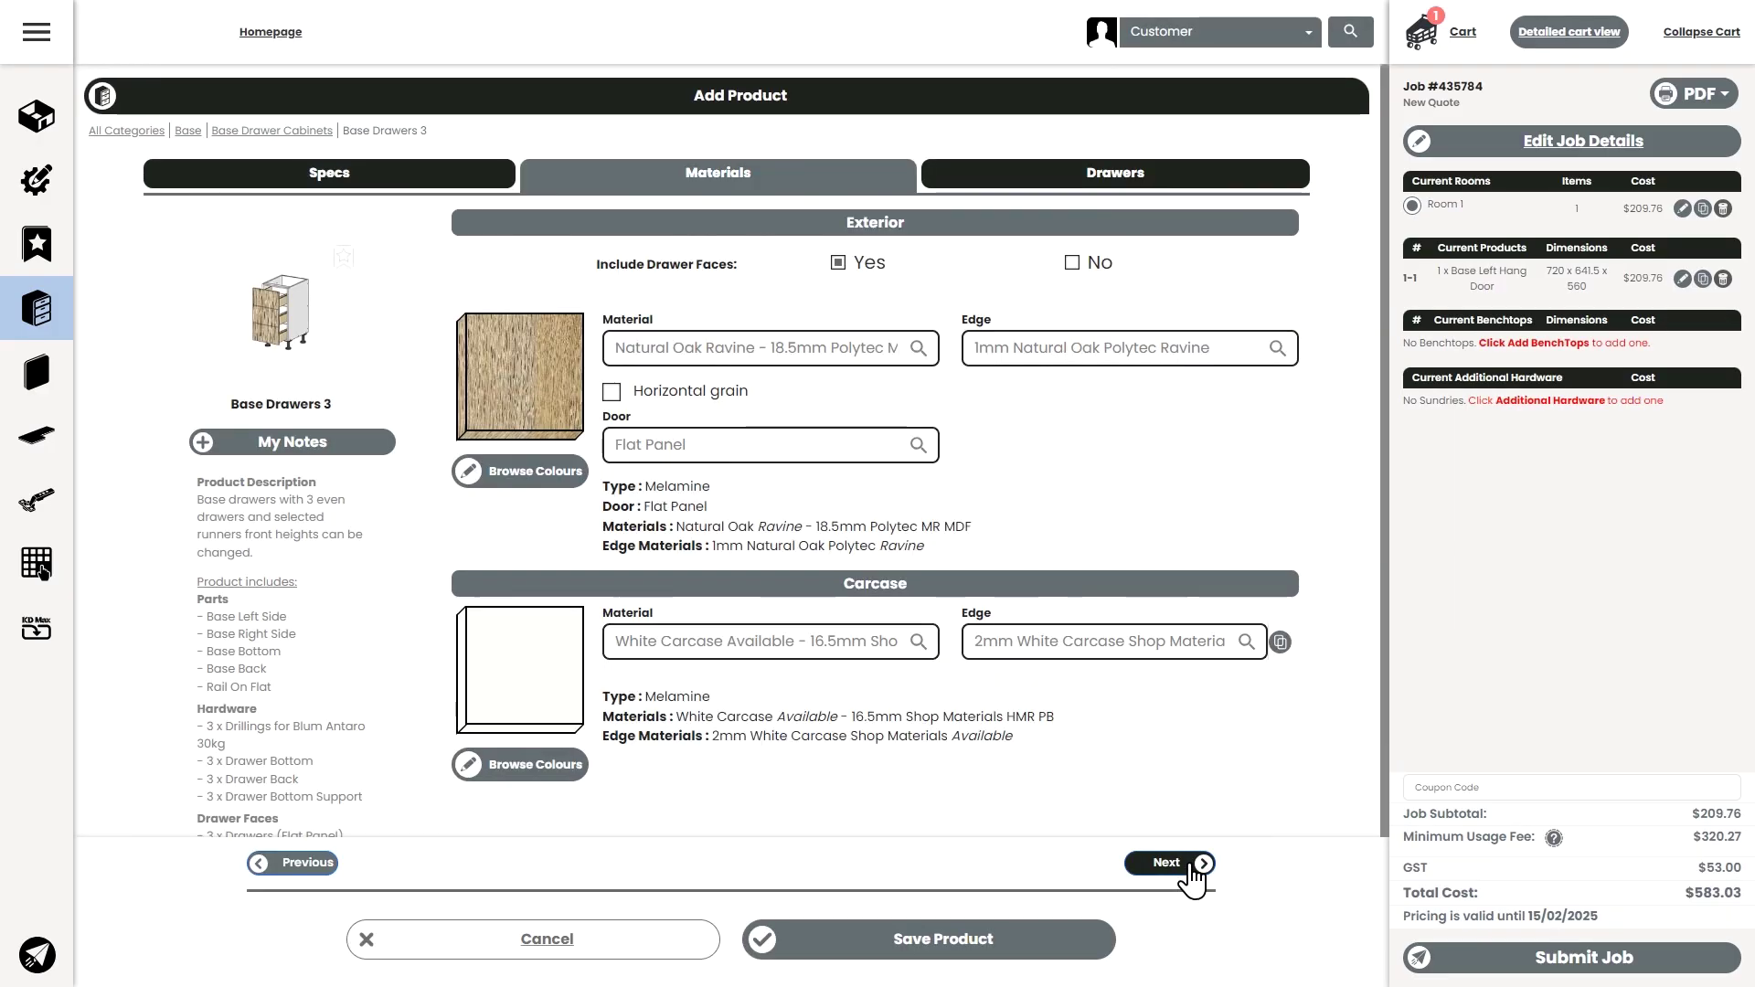
# - Set Drawer #1 to Fixed Height style with a 150 mm face height
pyautogui.click(1170, 871)
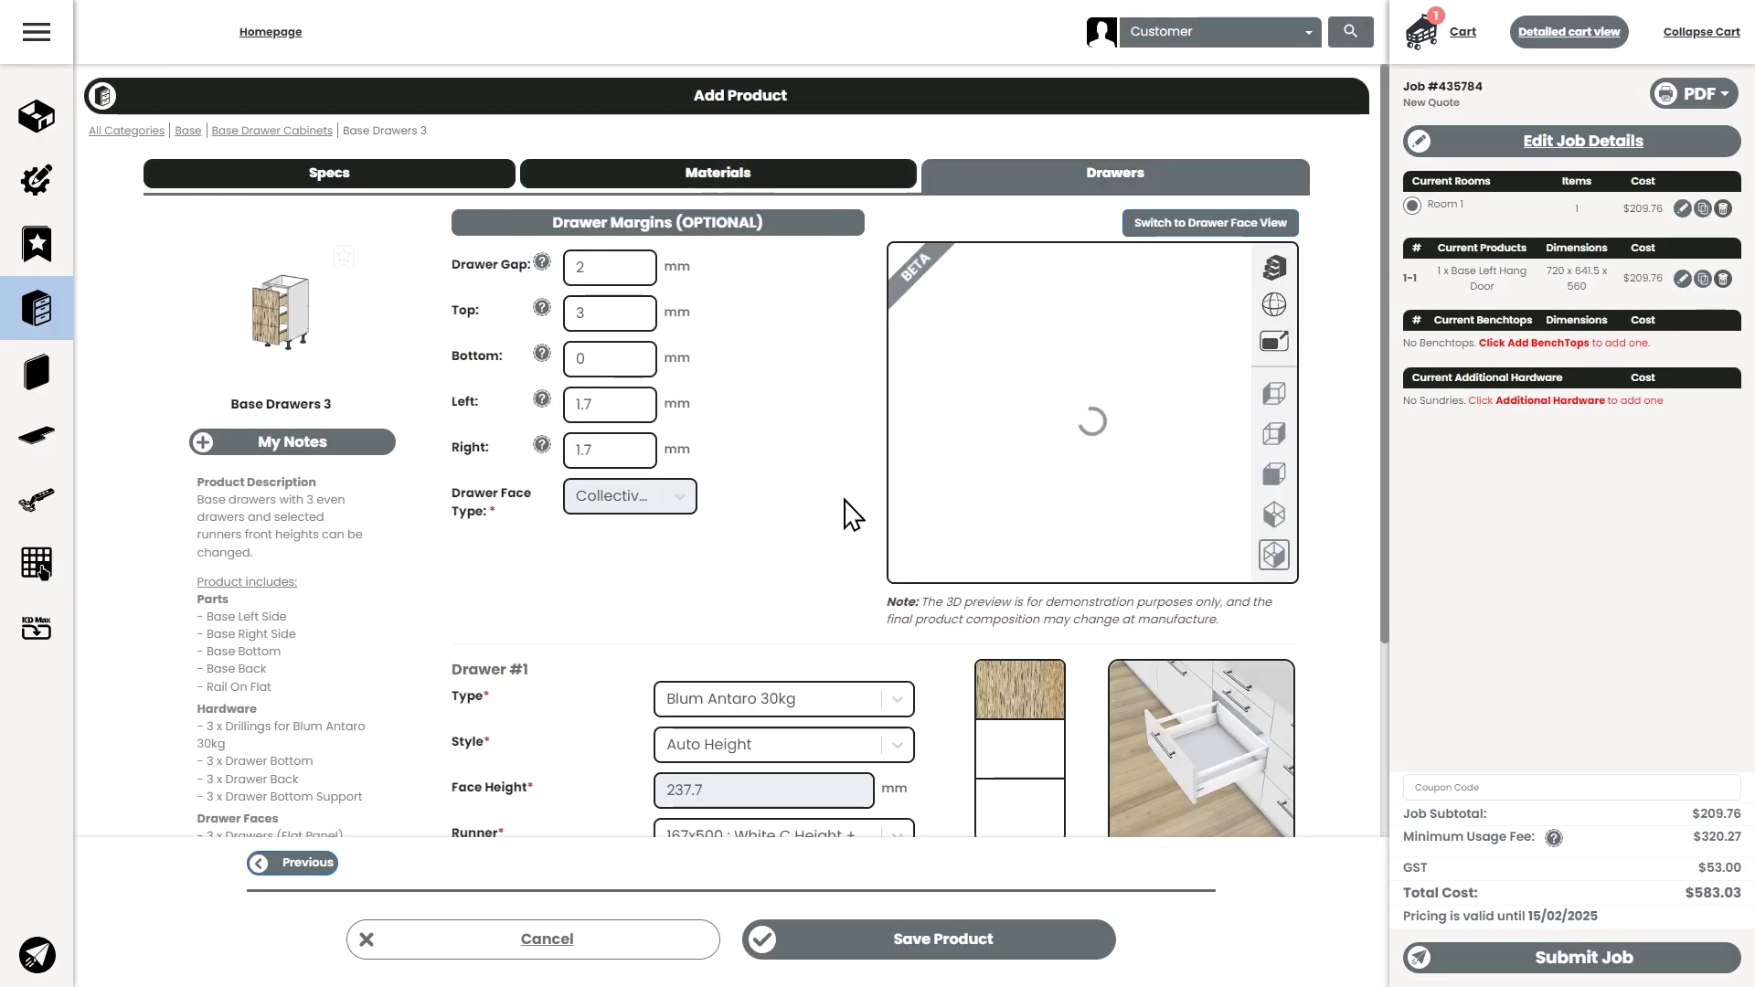
pyautogui.scroll(-3, 850, 506)
pyautogui.click(804, 423)
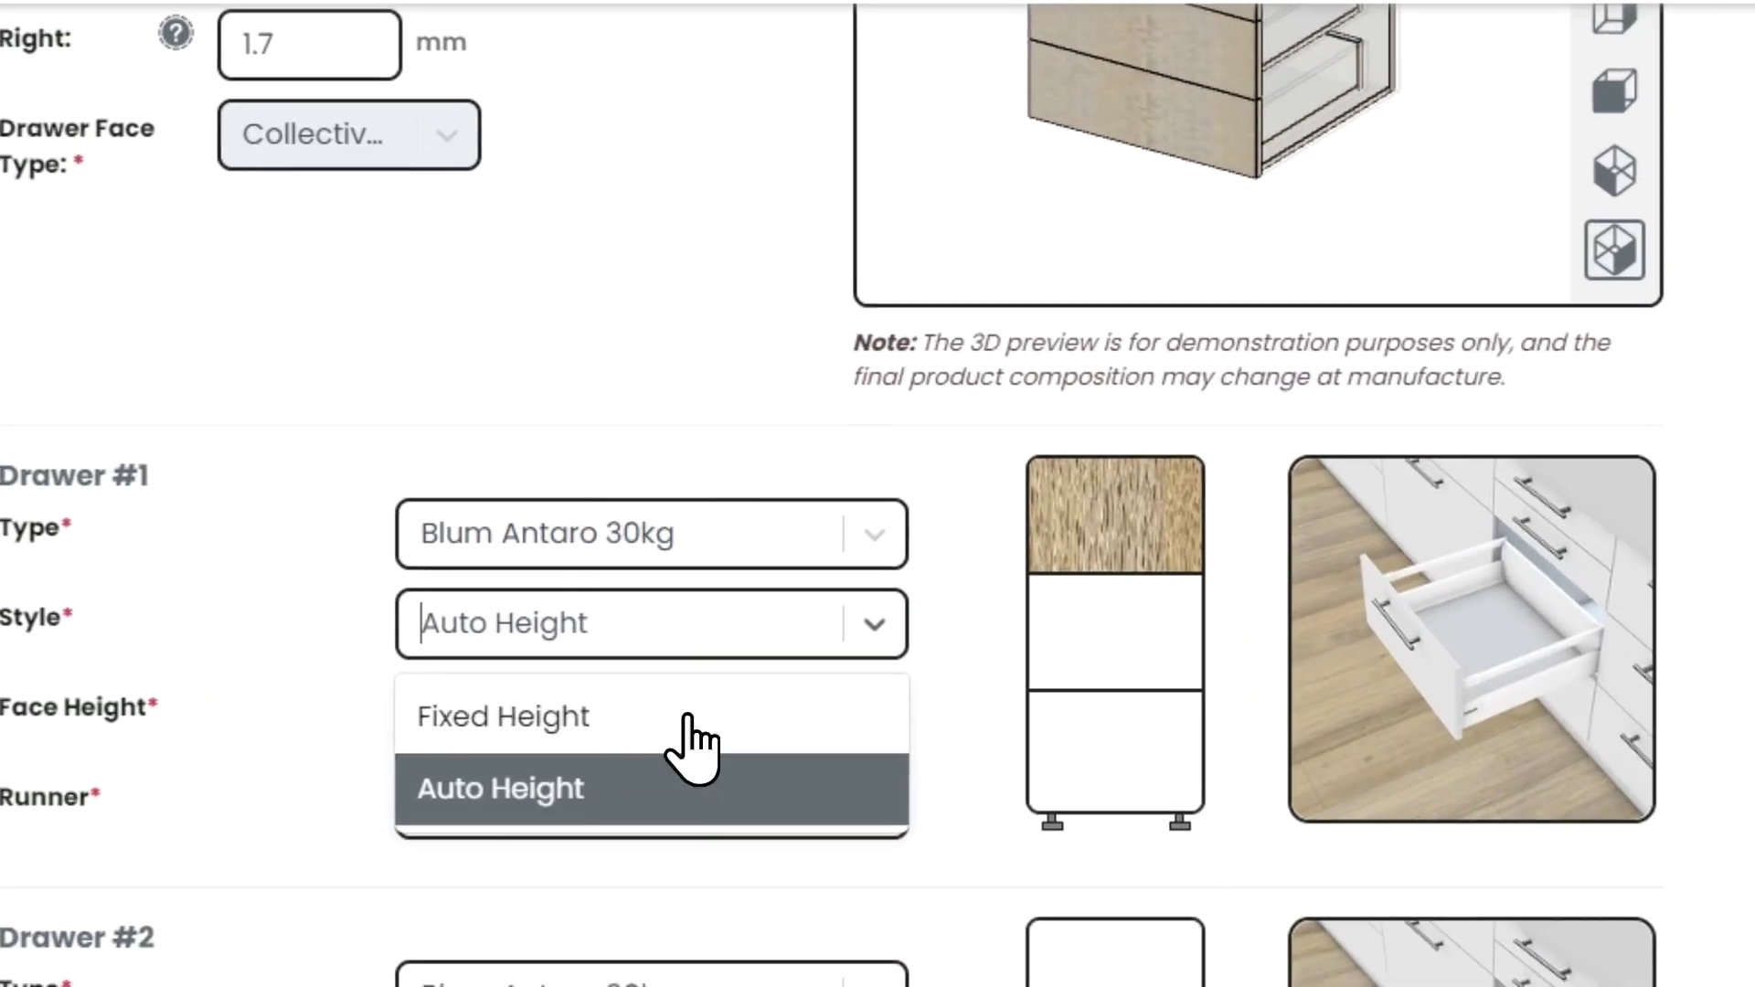
pyautogui.click(688, 716)
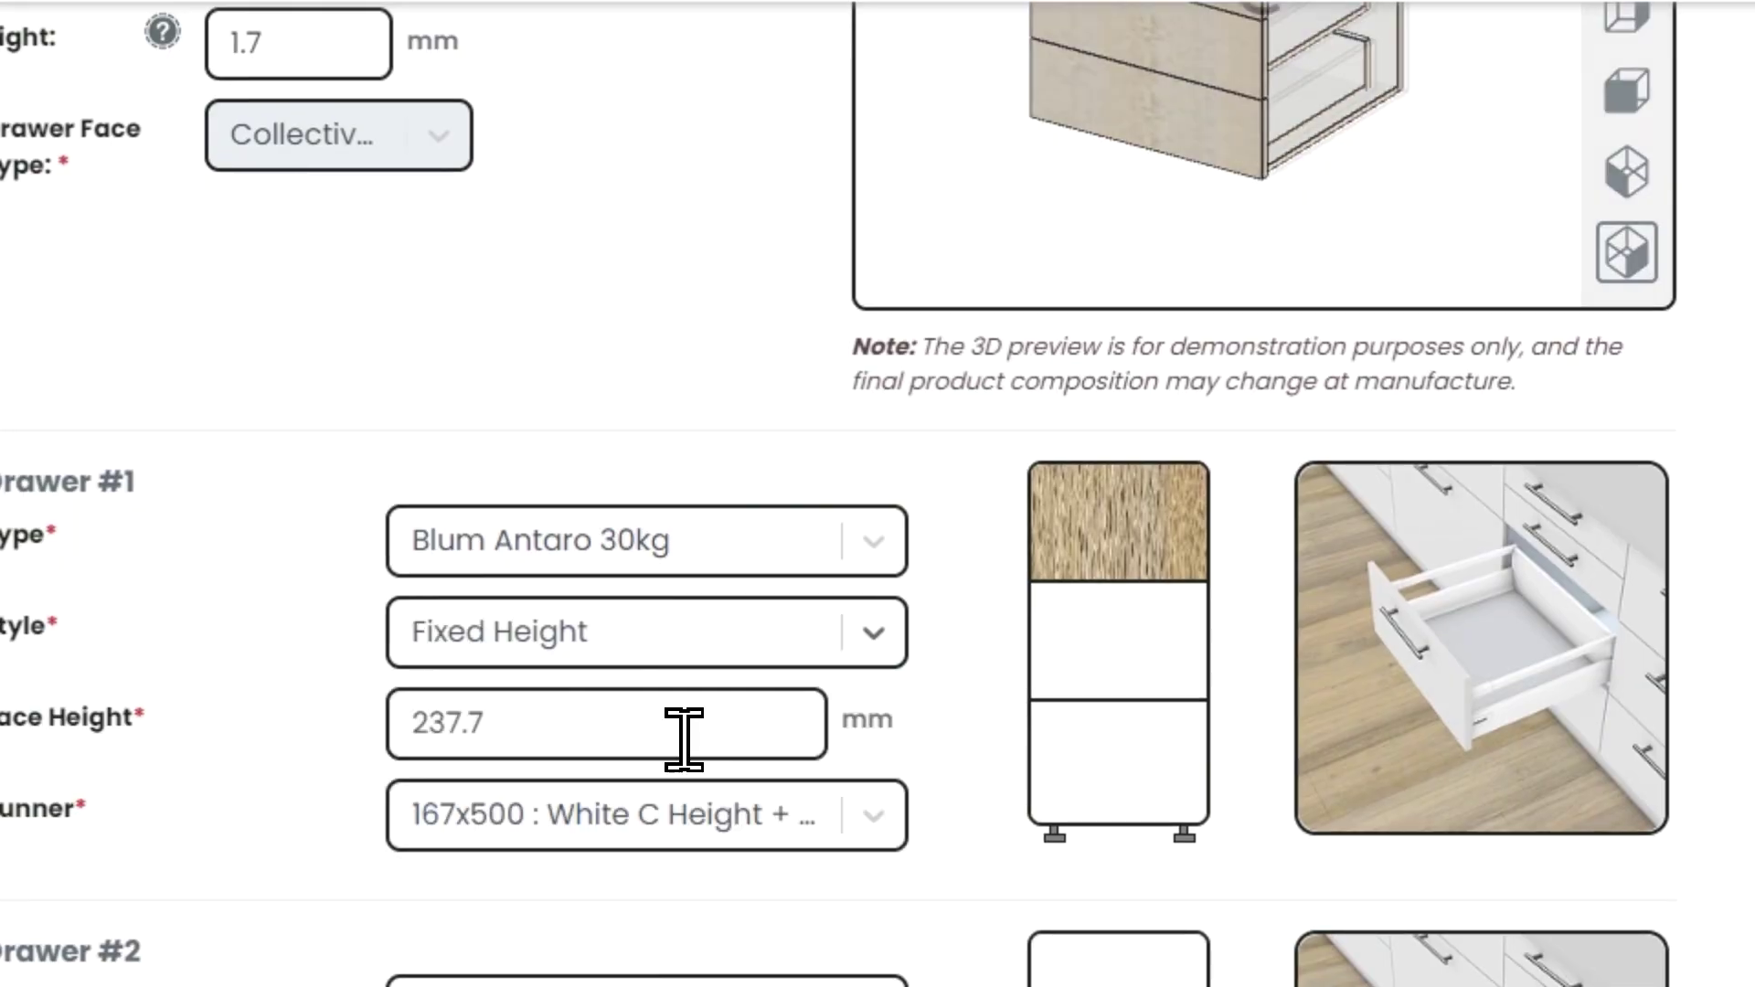
pyautogui.doubleClick(451, 723)
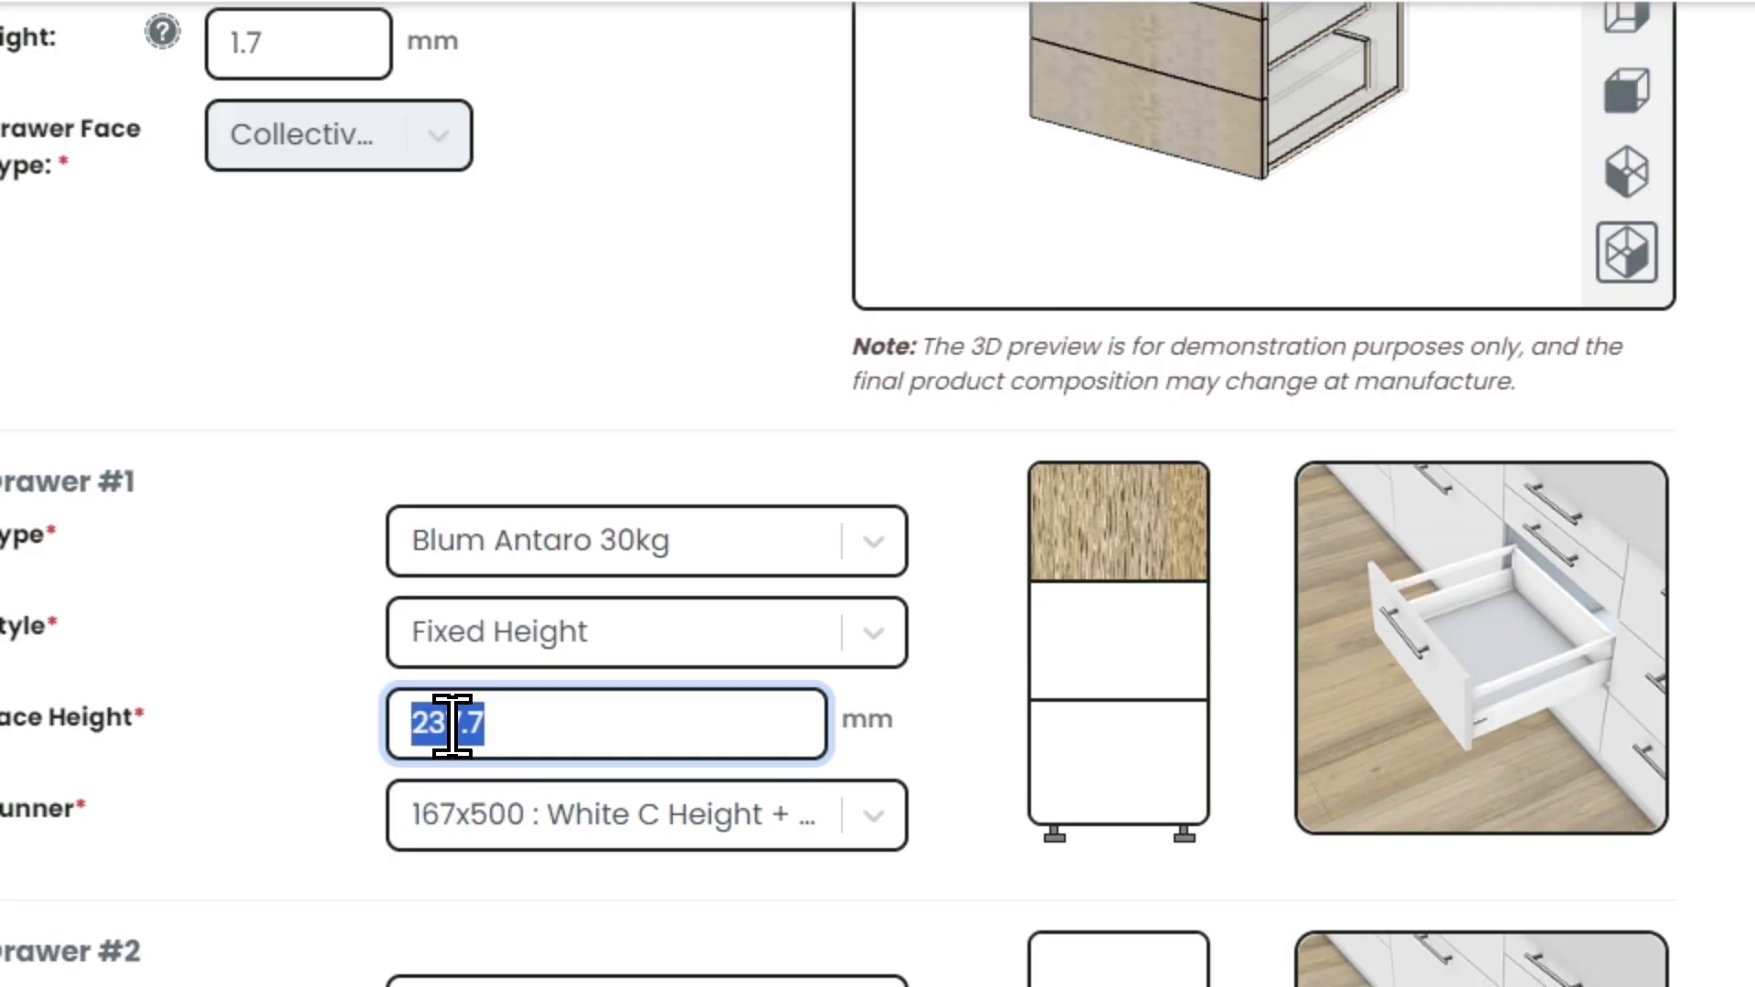
pyautogui.write('150')
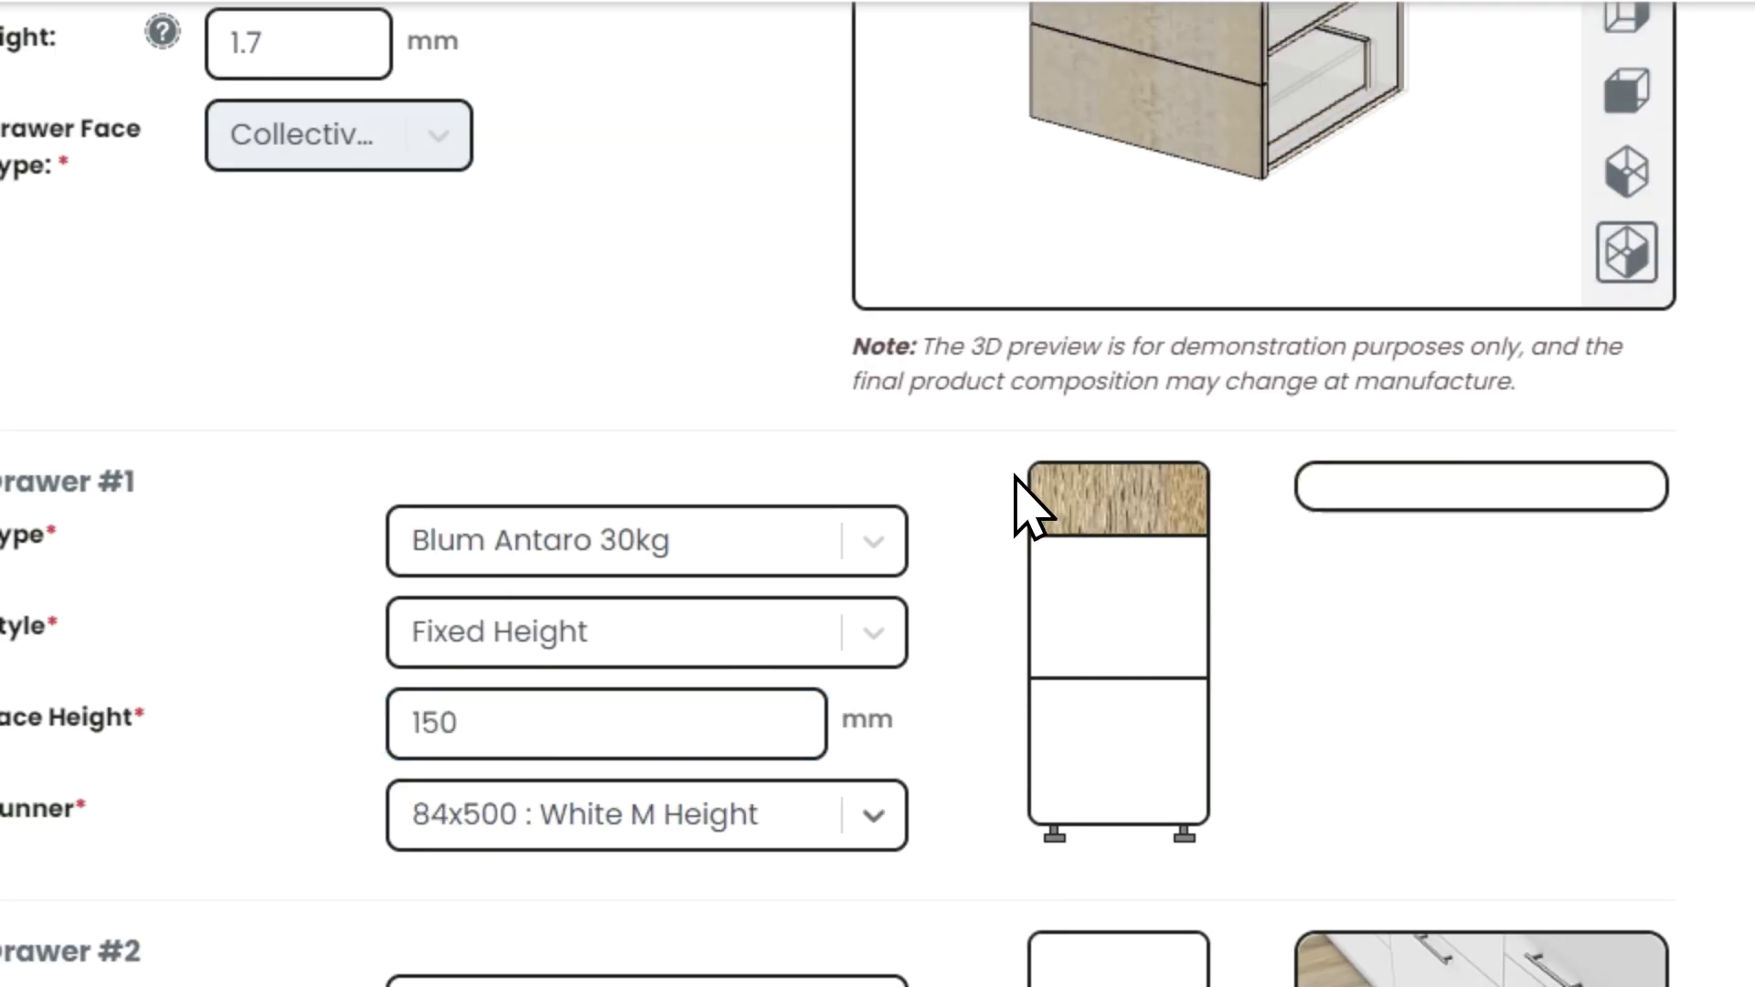
# - Fit Drawer #1 with the 84x270 runner and save the Base Drawers 3 cabinet to the job
pyautogui.scroll(4, 1026, 502)
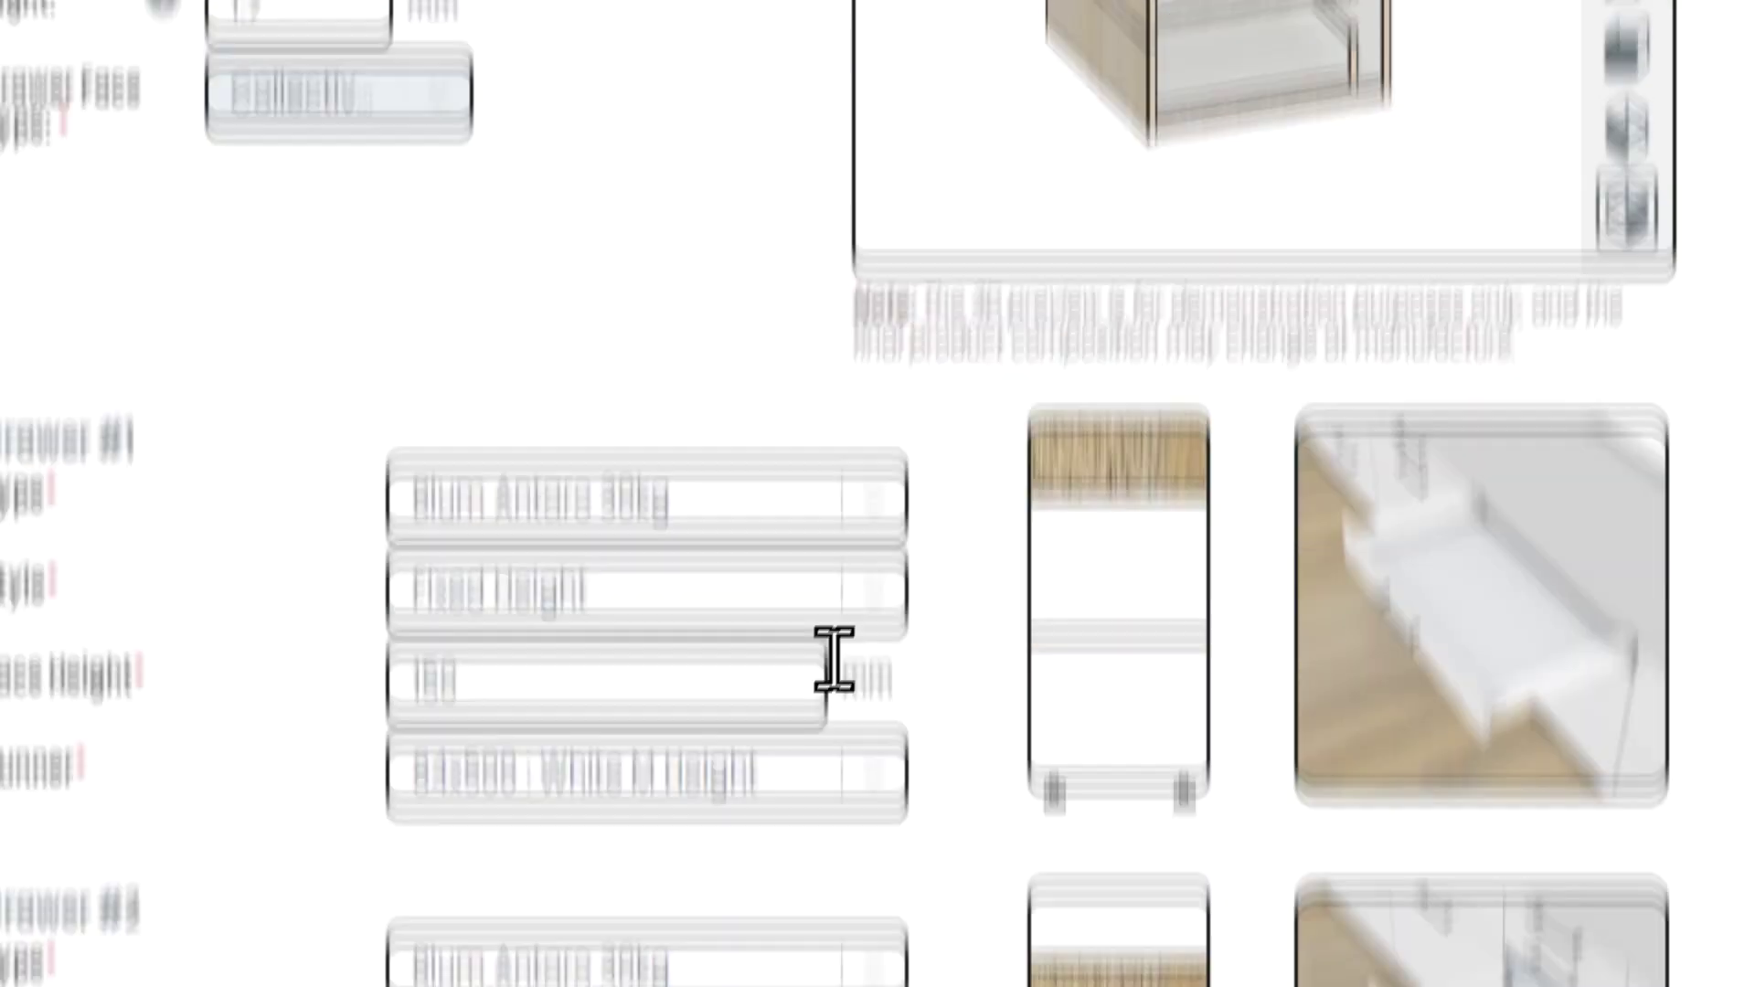
pyautogui.click(769, 771)
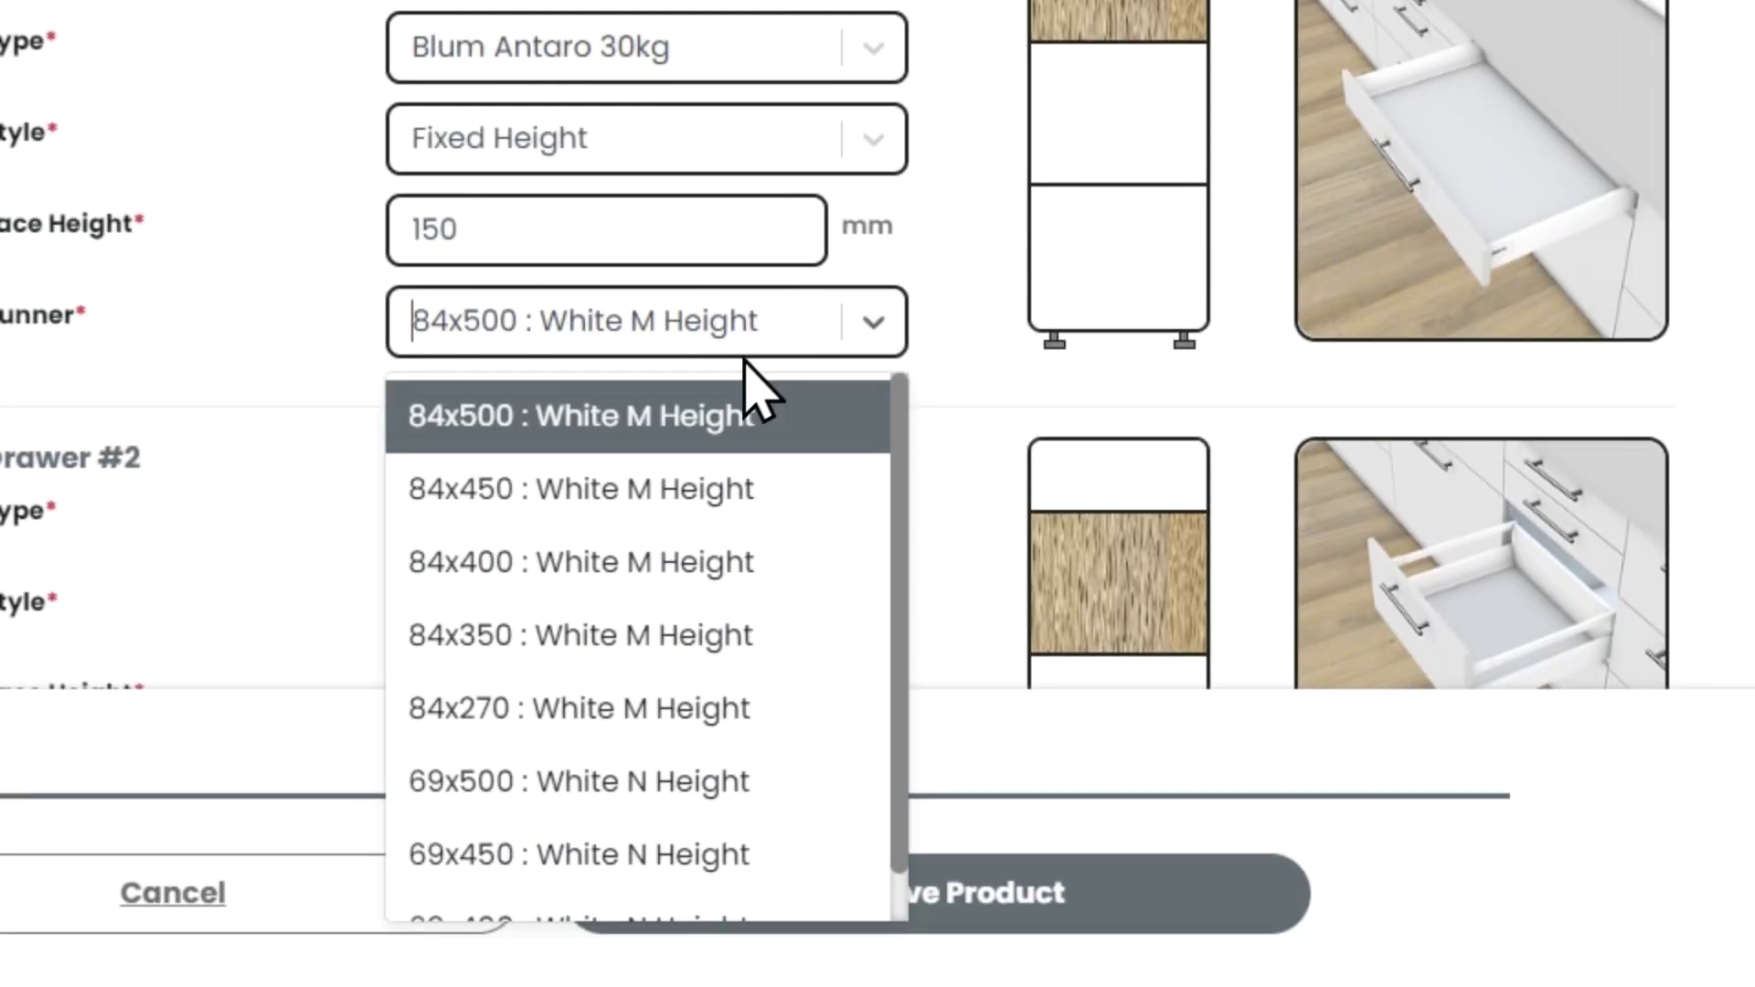
pyautogui.click(617, 726)
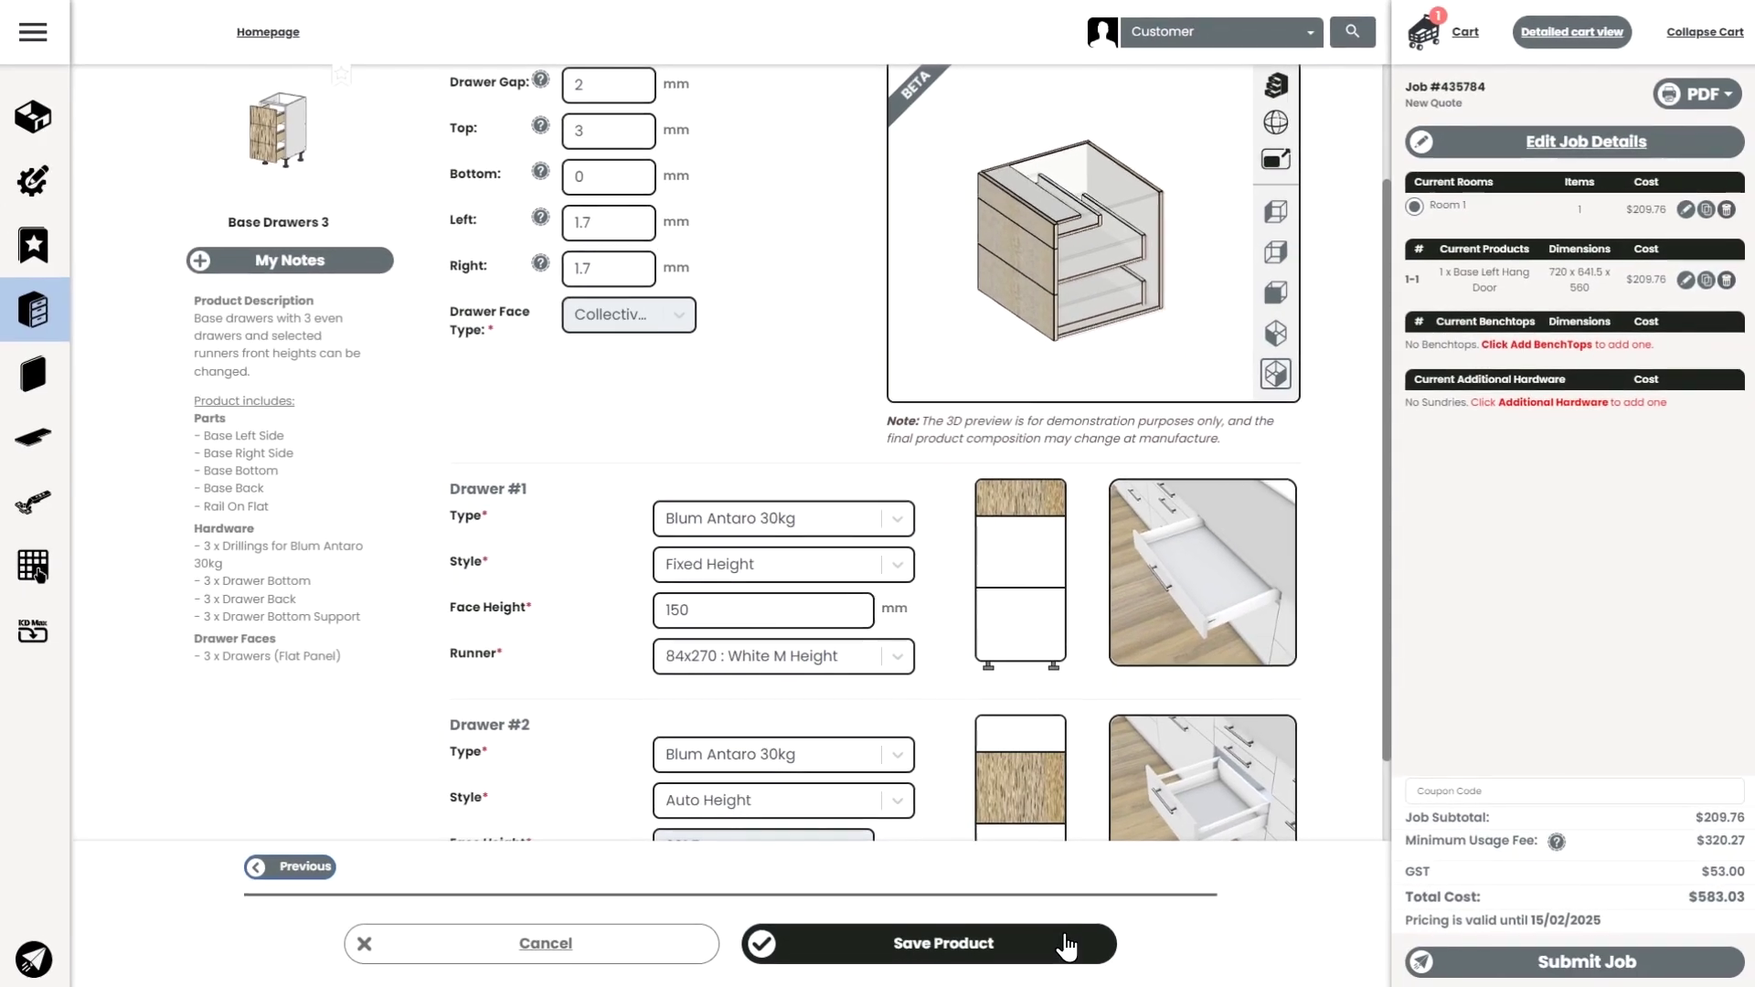
pyautogui.click(1058, 941)
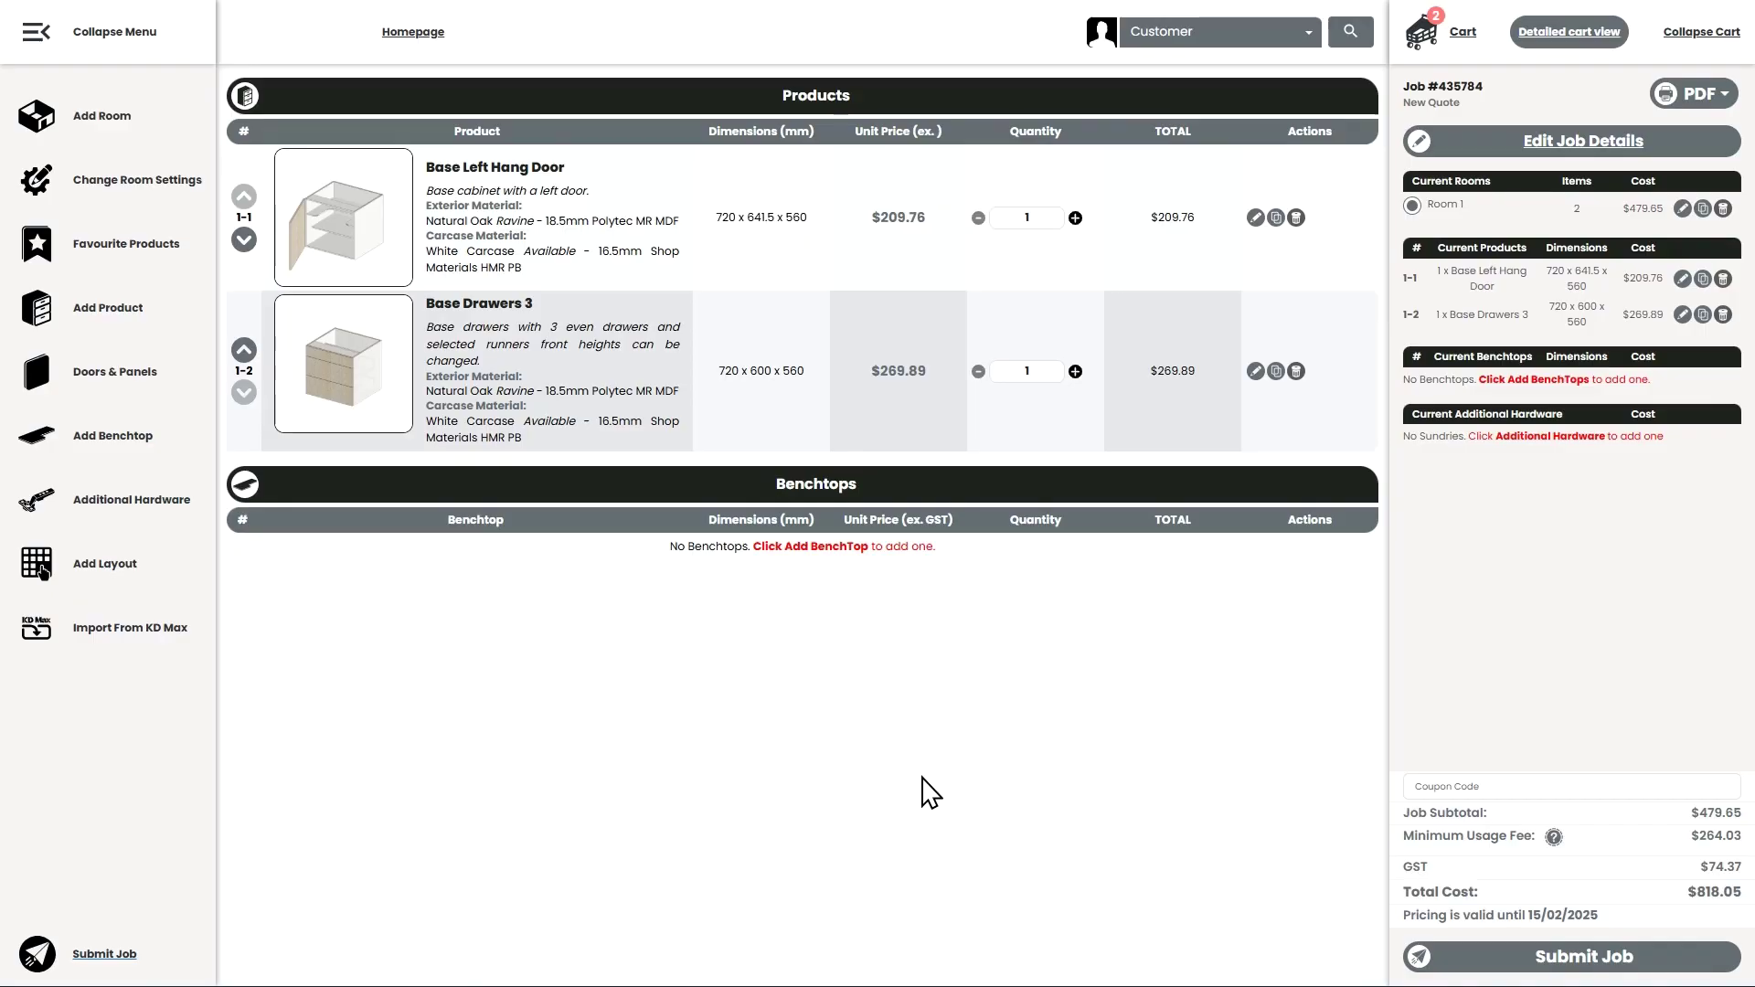
pyautogui.click(1705, 97)
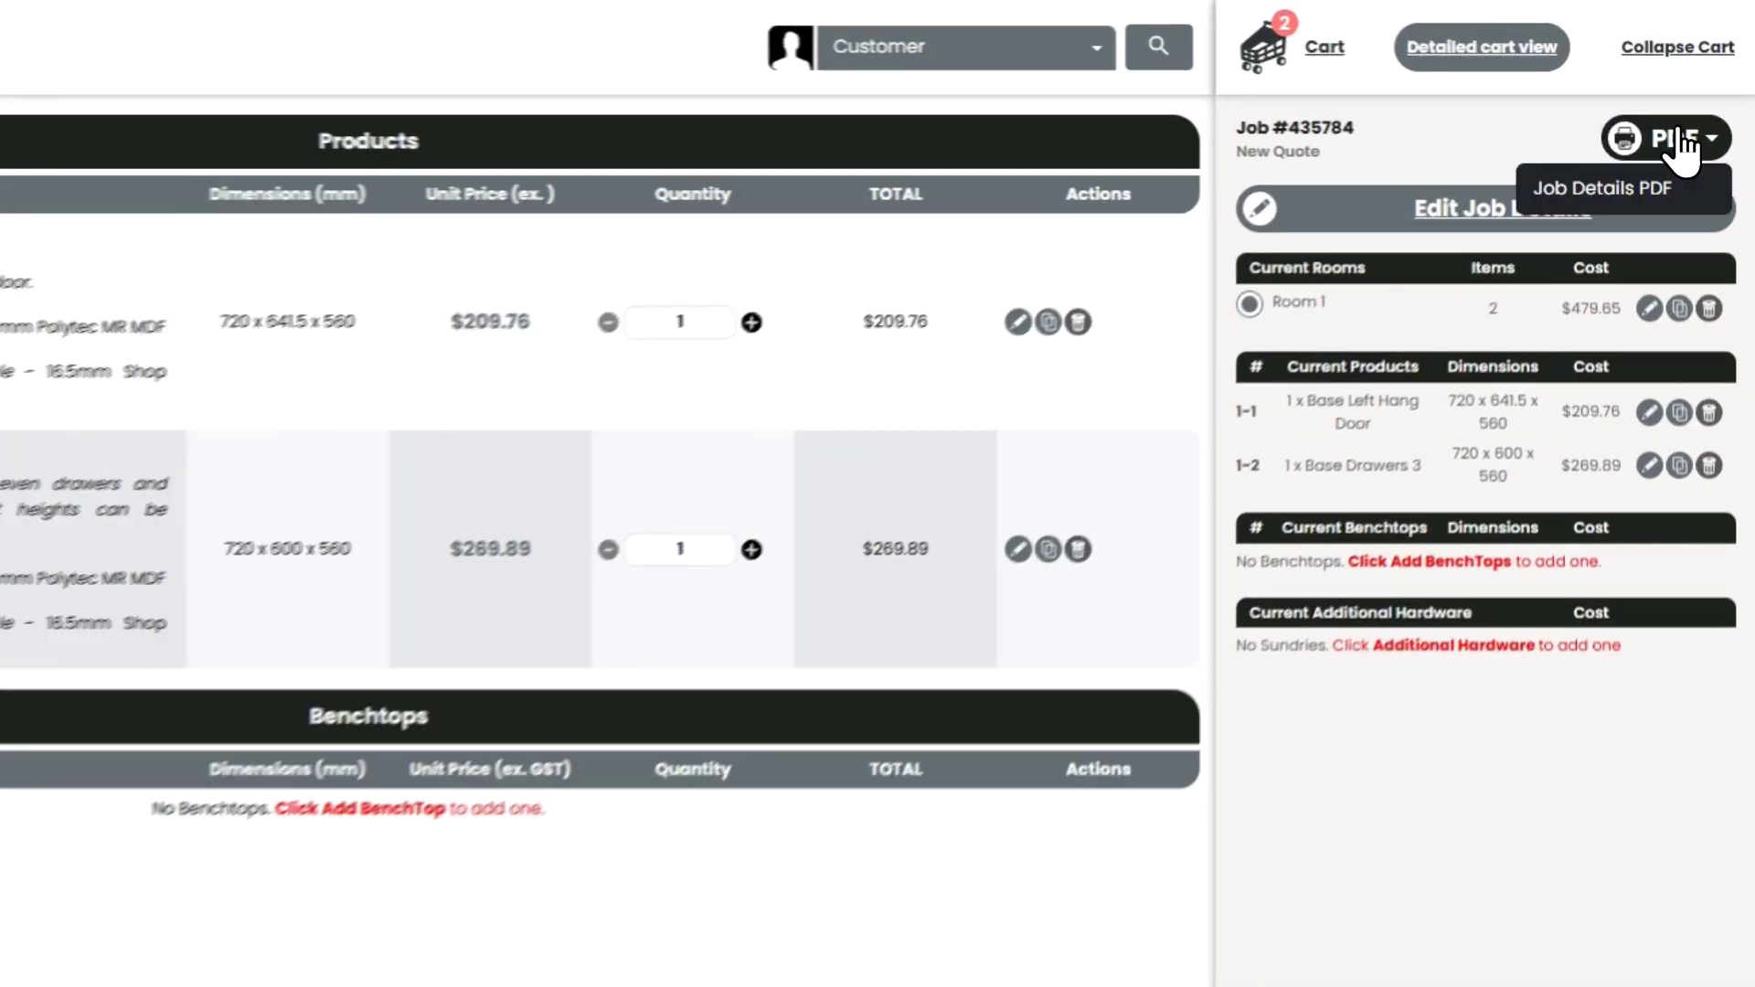
# - Open the Job Details PDF and scroll through the property list for both cabinets
pyautogui.click(1618, 197)
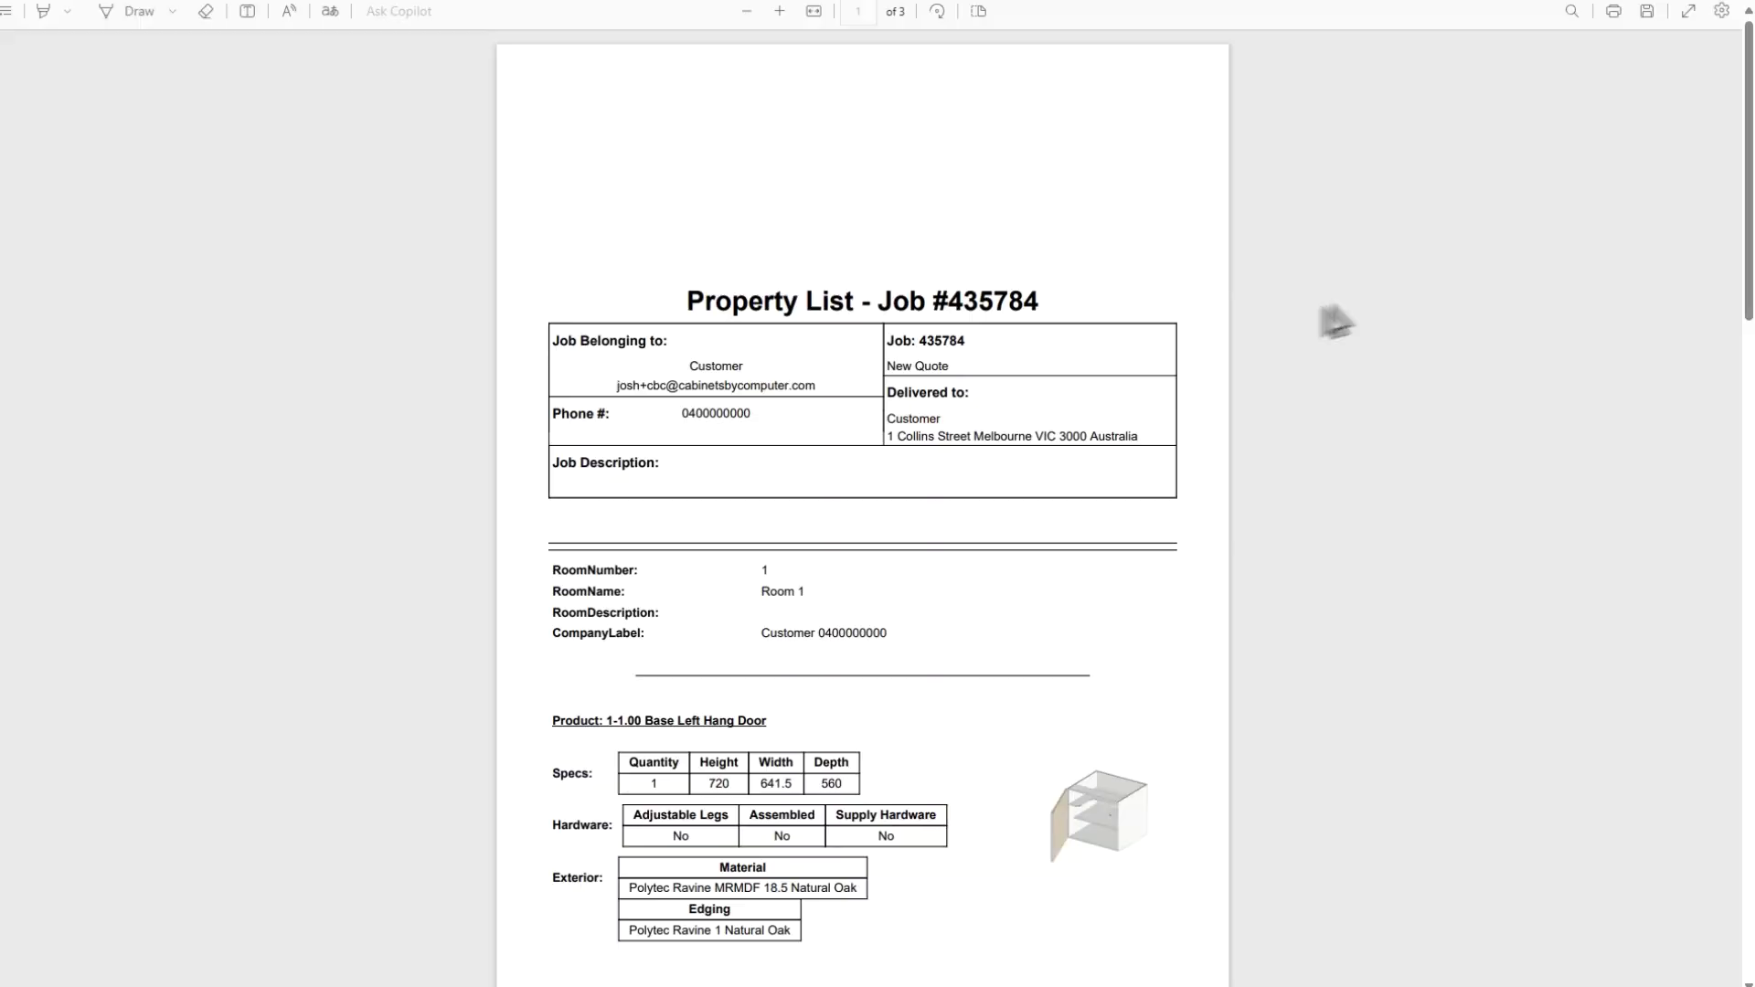
pyautogui.scroll(-5, 795, 311)
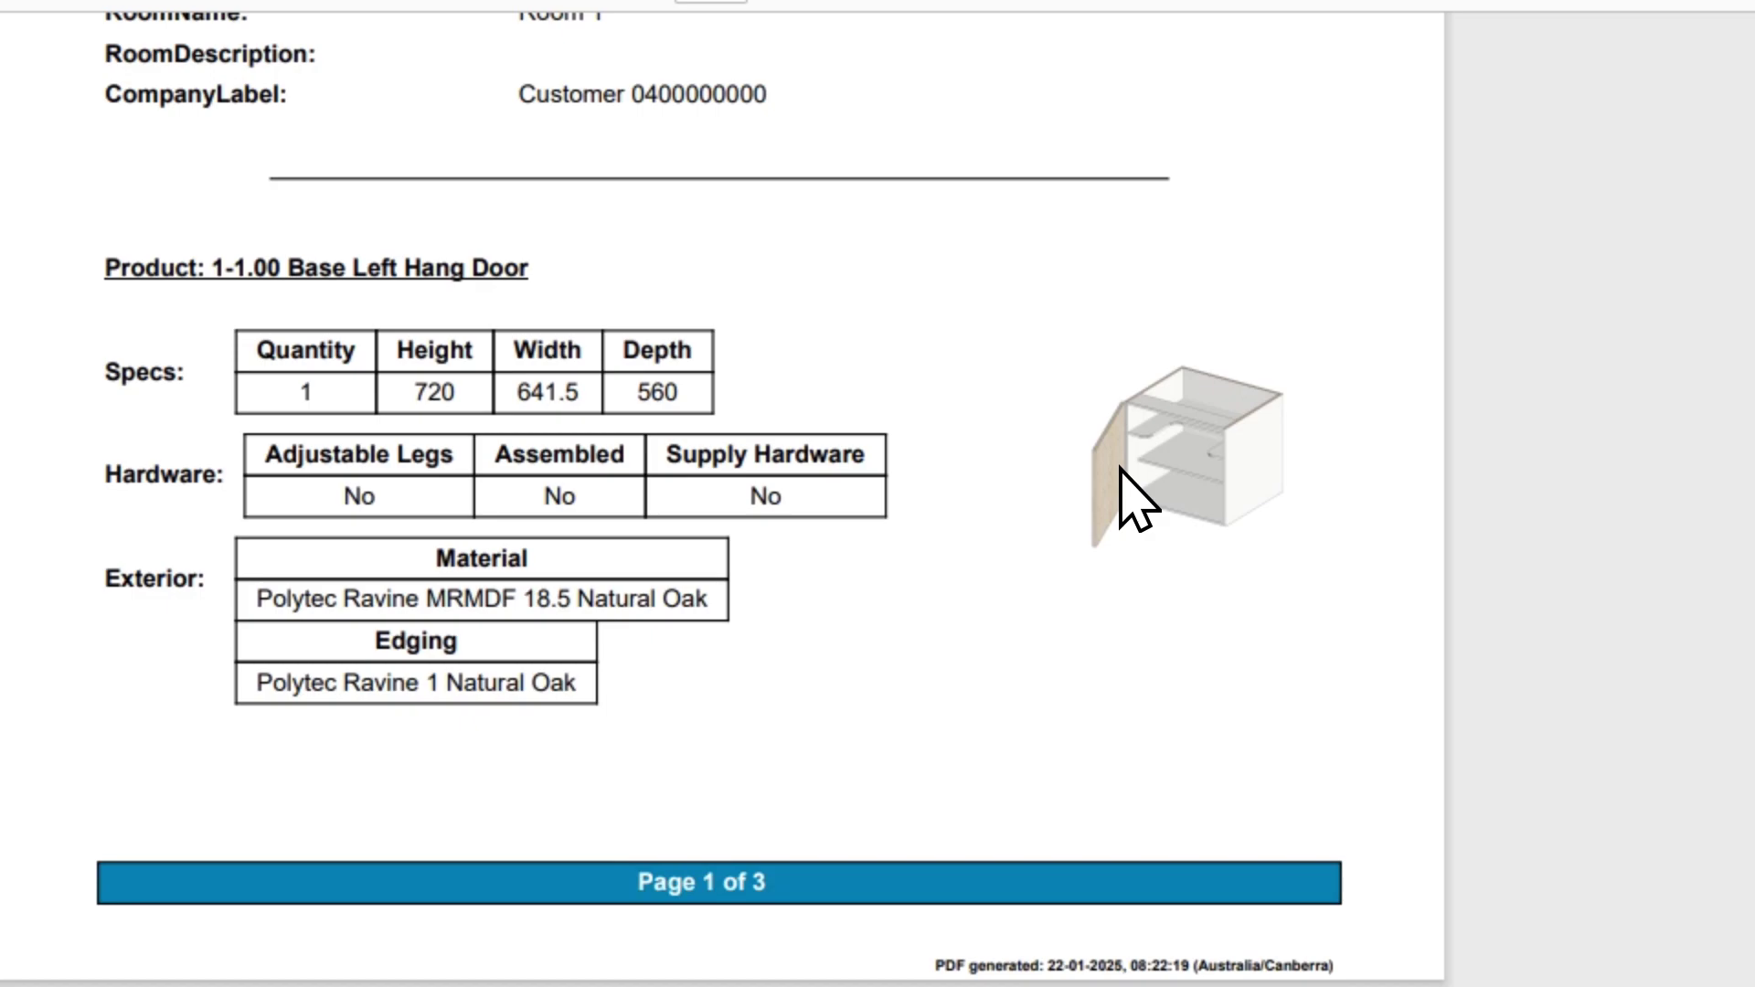
pyautogui.scroll(-7, 772, 549)
pyautogui.scroll(-6, 640, 832)
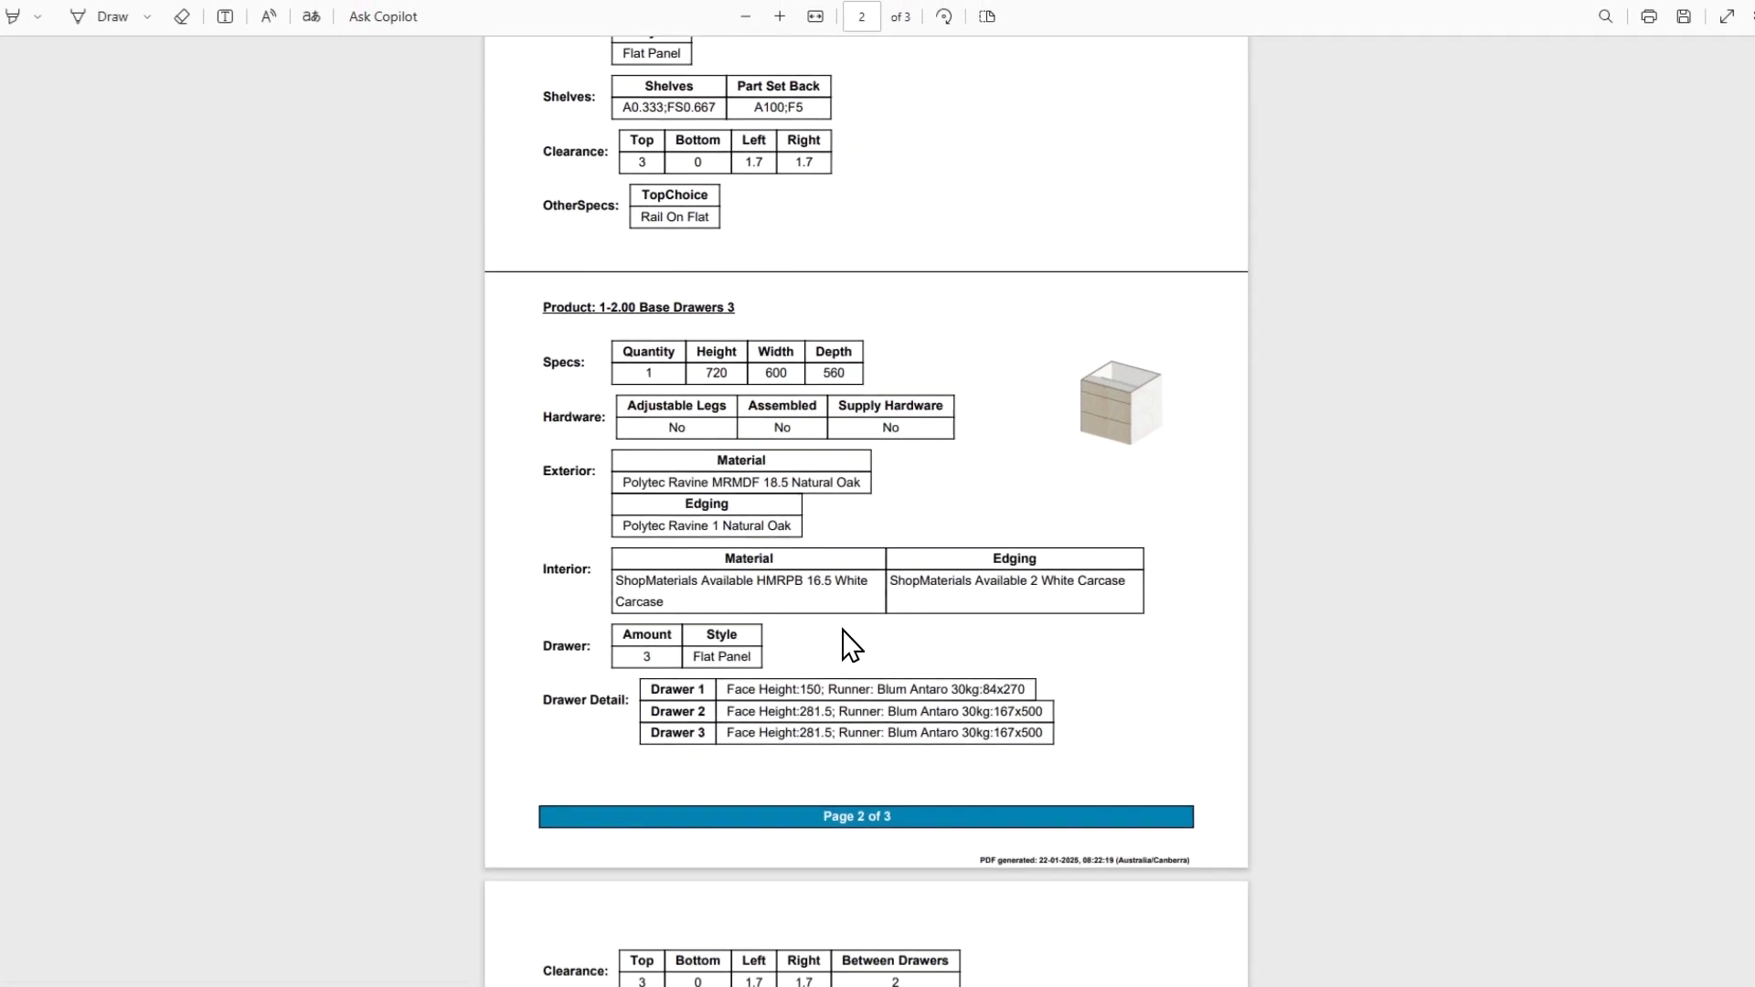
pyautogui.scroll(-3, 842, 639)
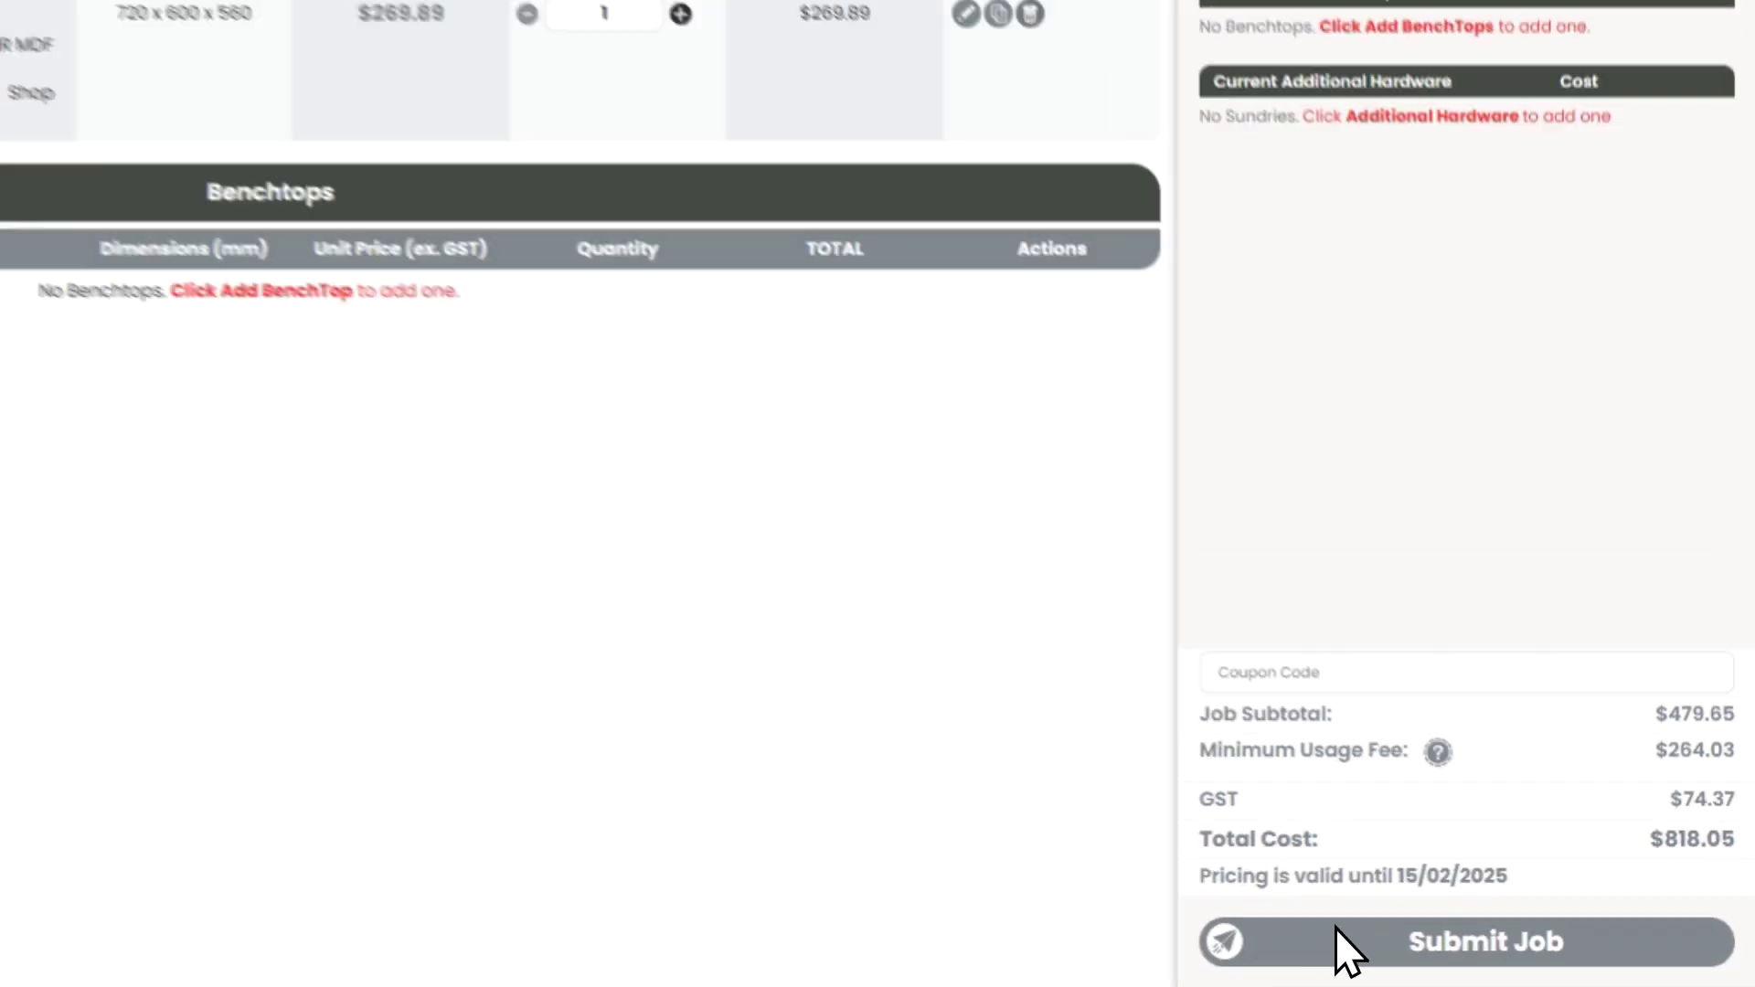
pyautogui.click(1337, 927)
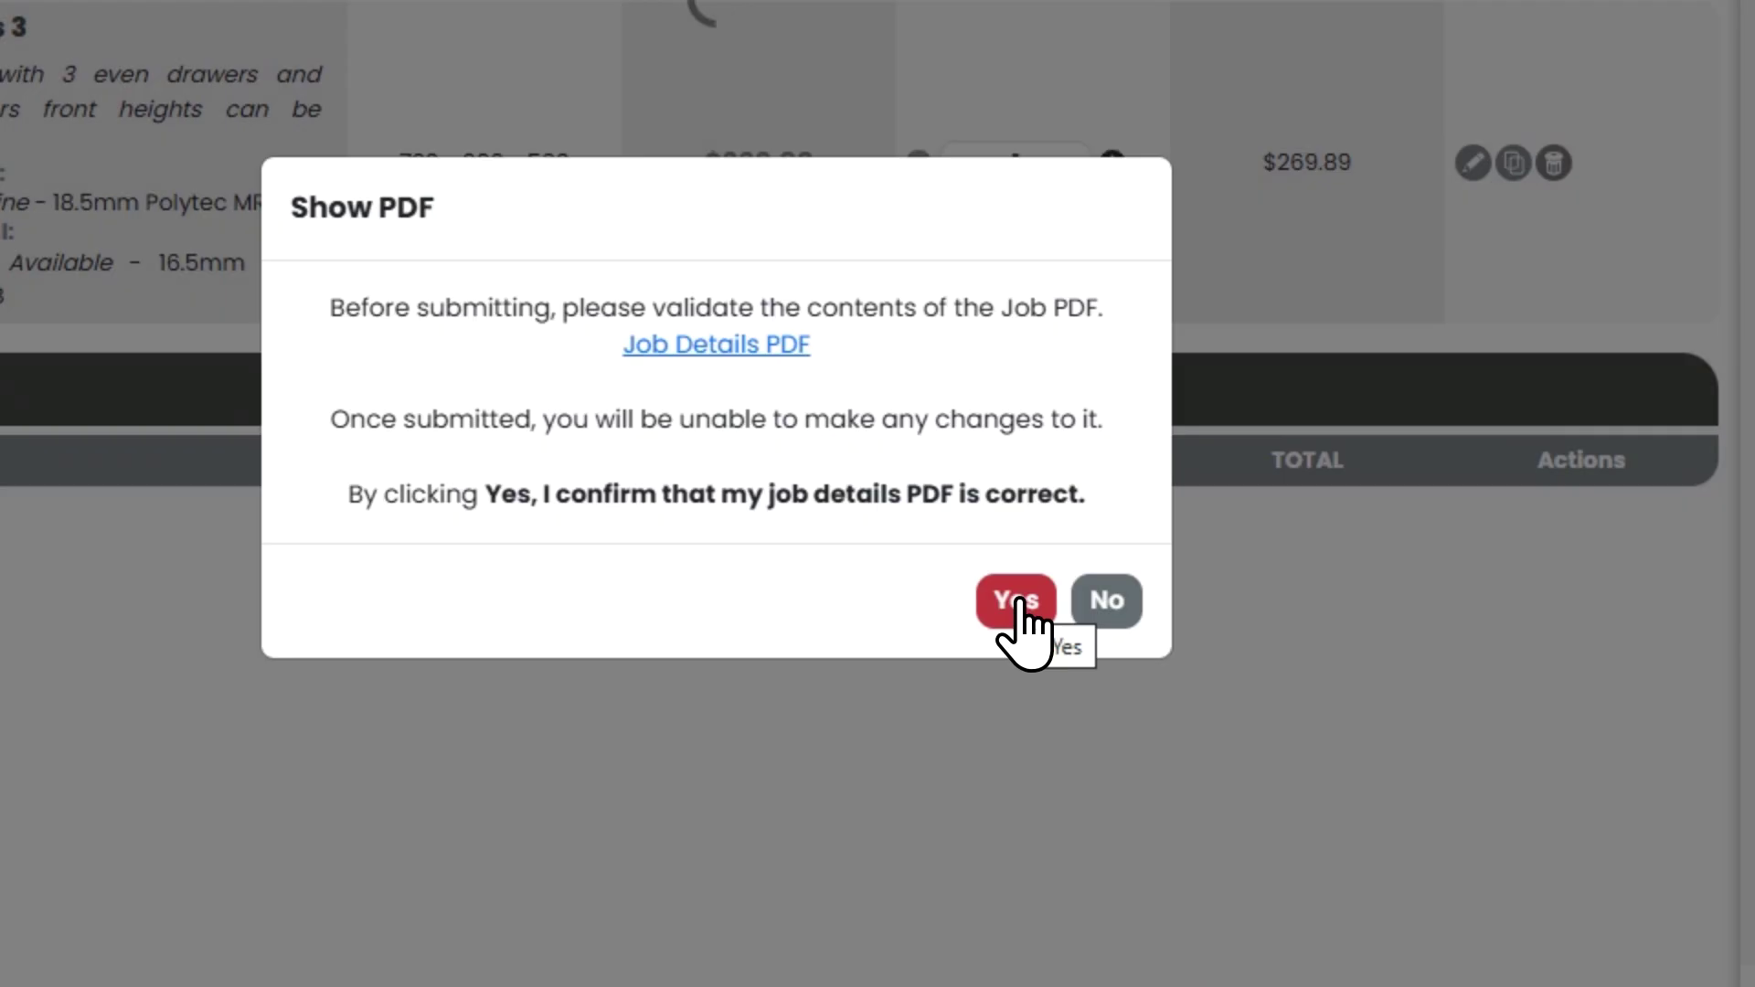
pyautogui.click(1025, 612)
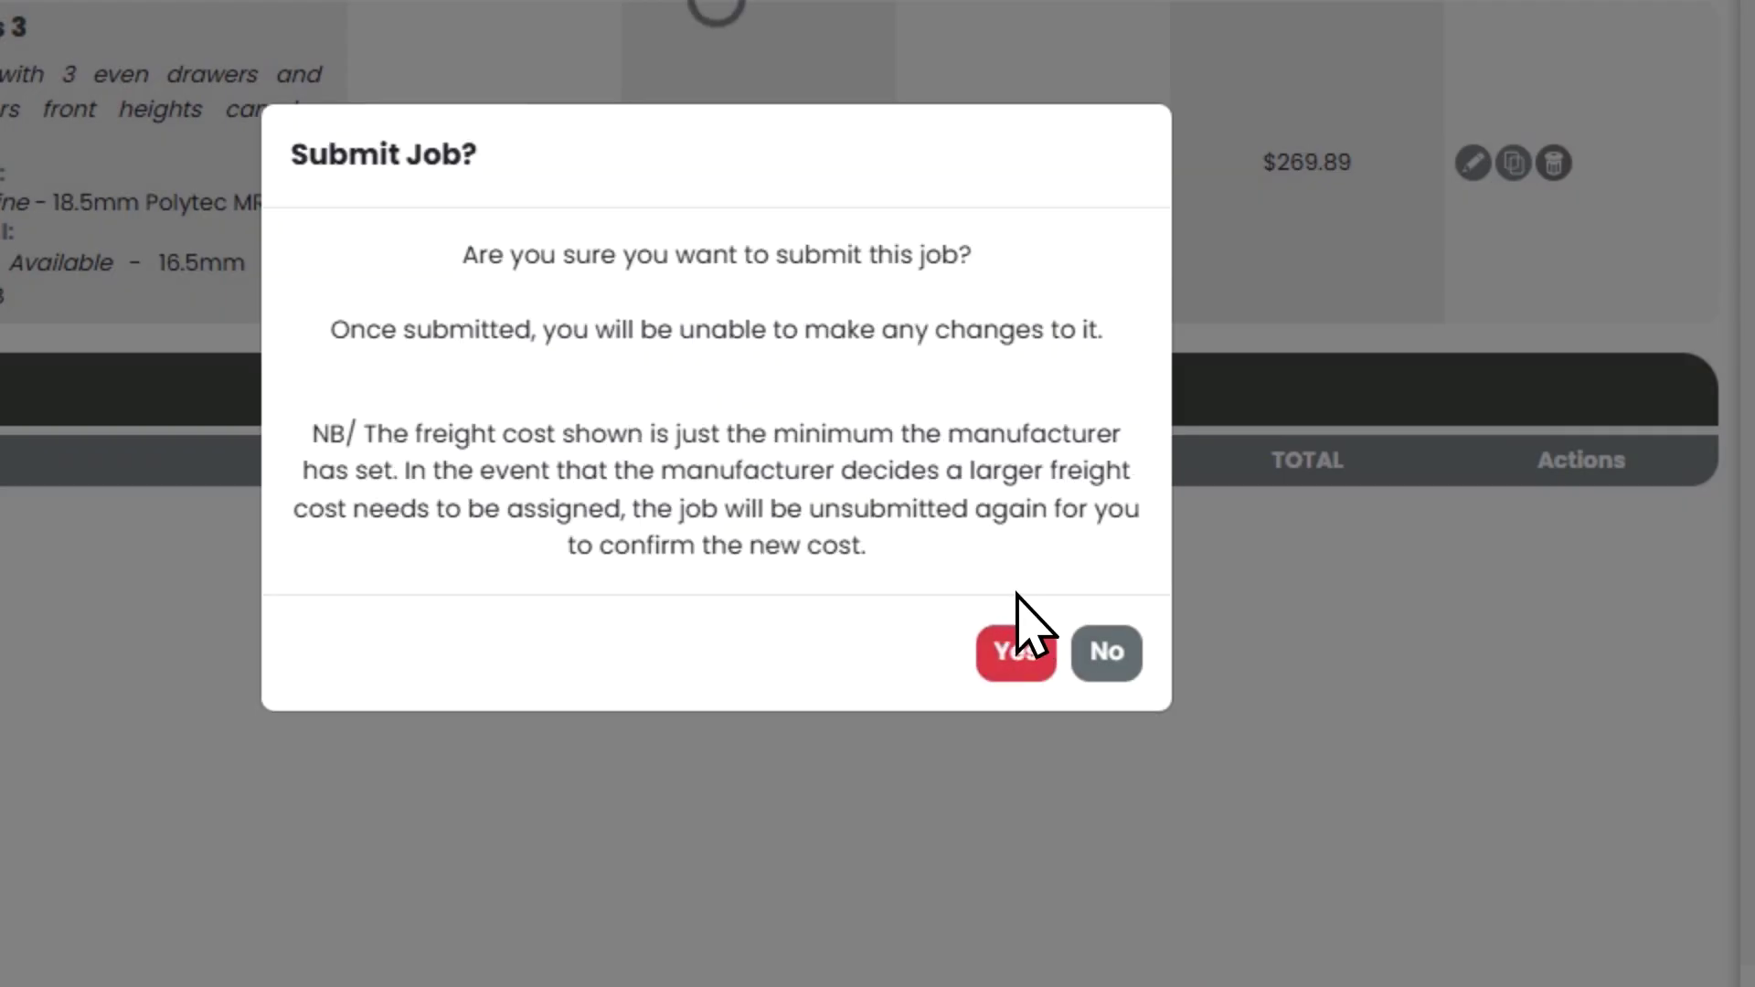
pyautogui.click(1010, 675)
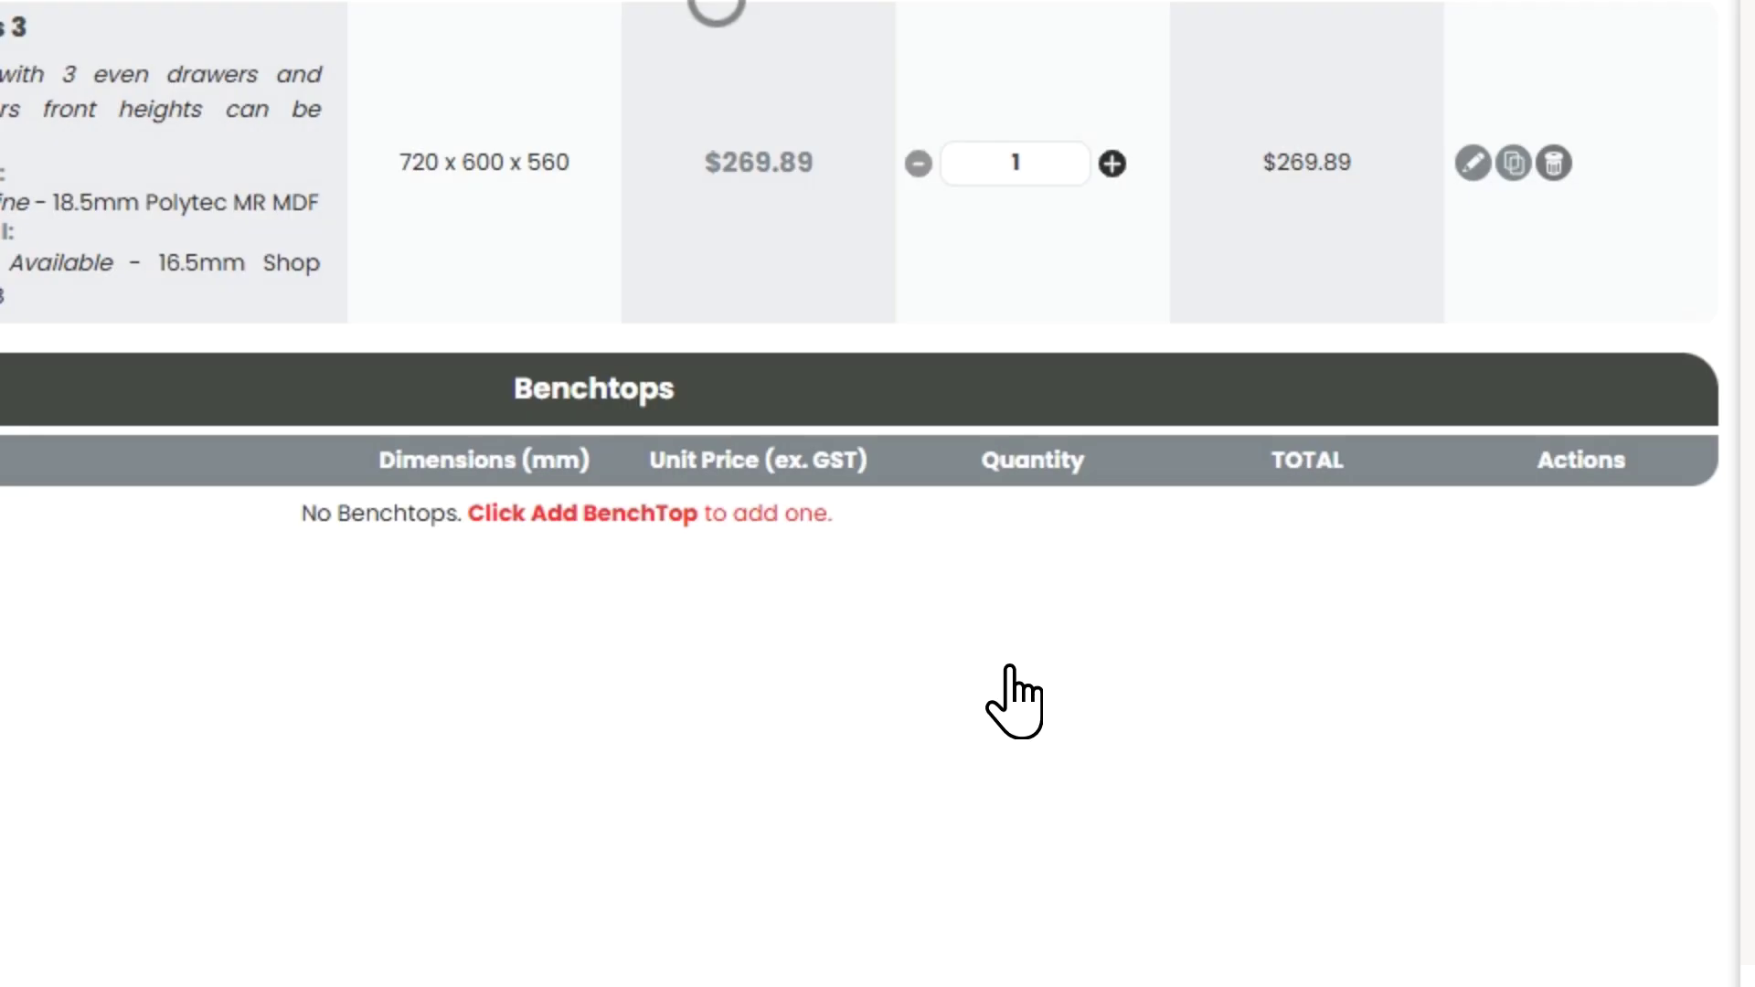